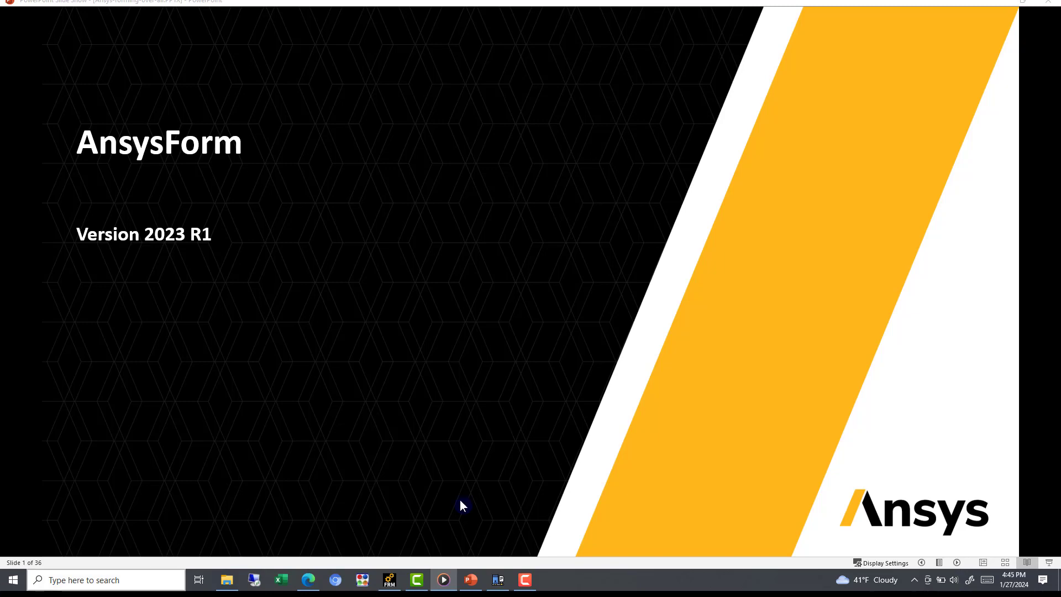
Bring Ansys Forming forward and create project Process in the Ansysform-demo folder.
mouse_move(513, 580)
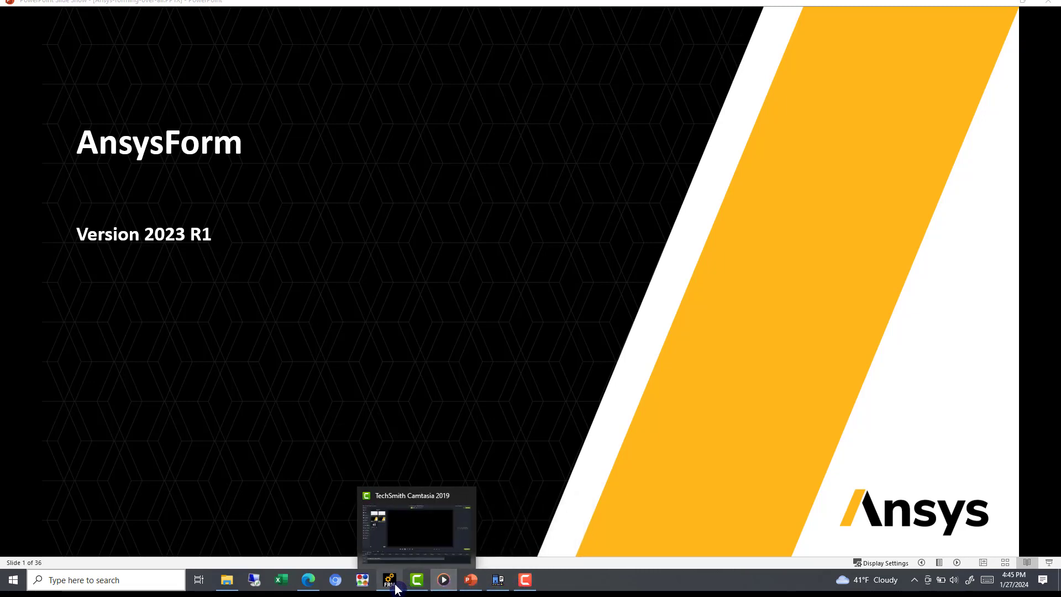
mouse_move(392, 585)
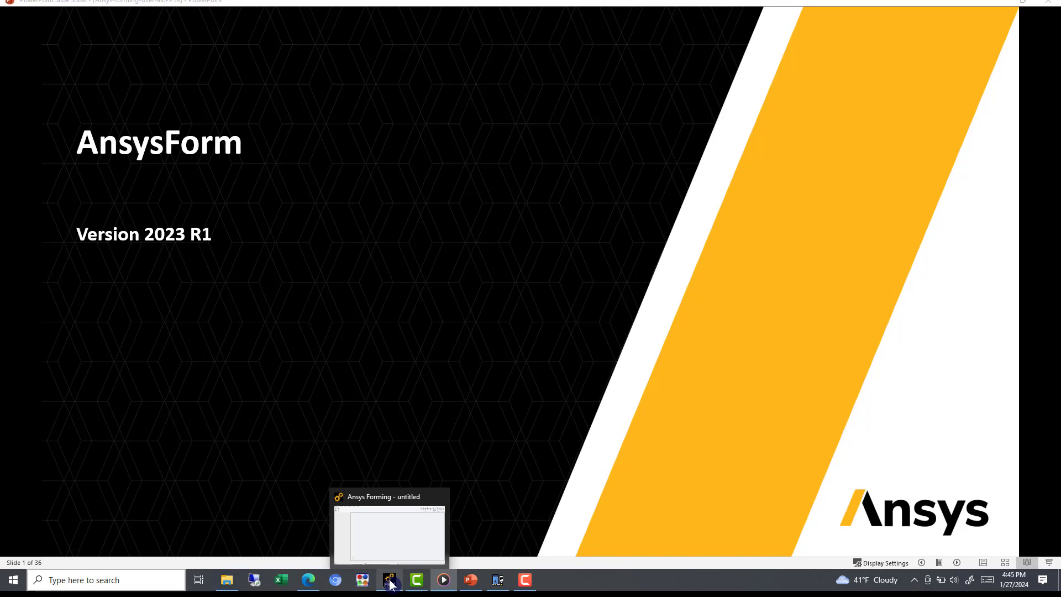
left_click(389, 580)
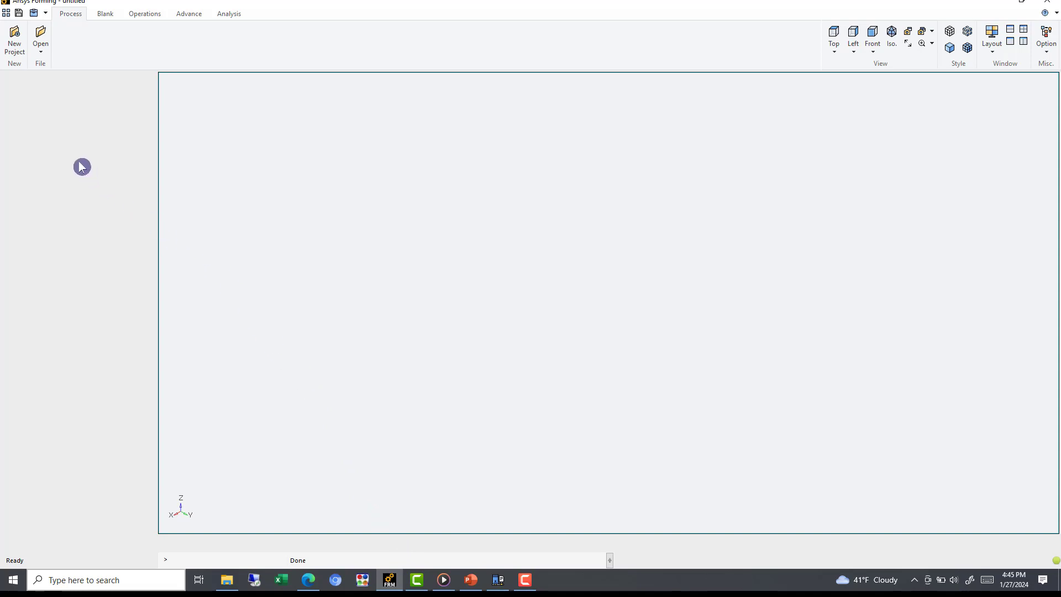
left_click(14, 40)
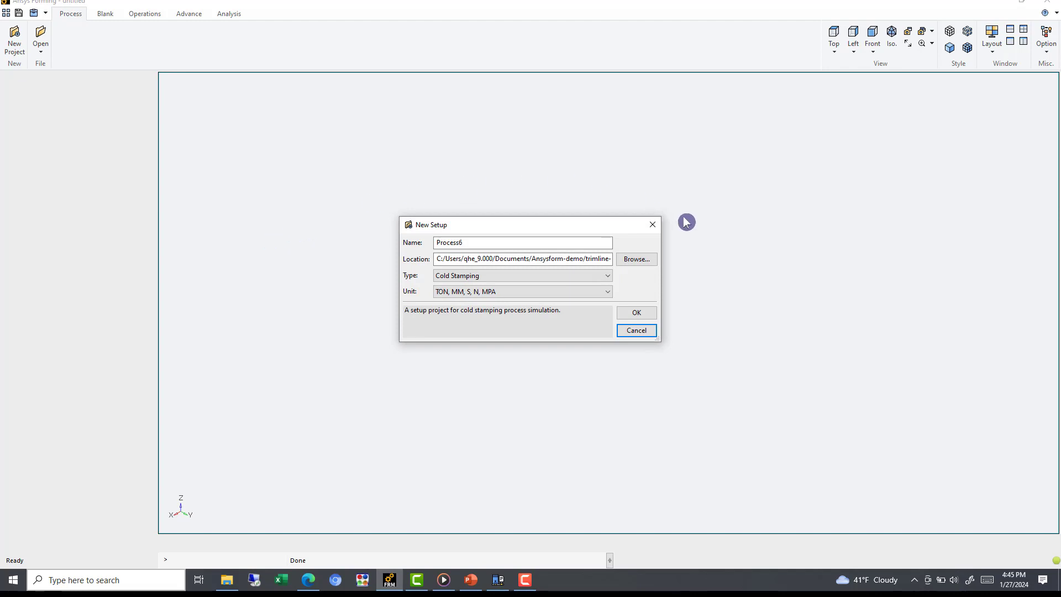
left_click(640, 259)
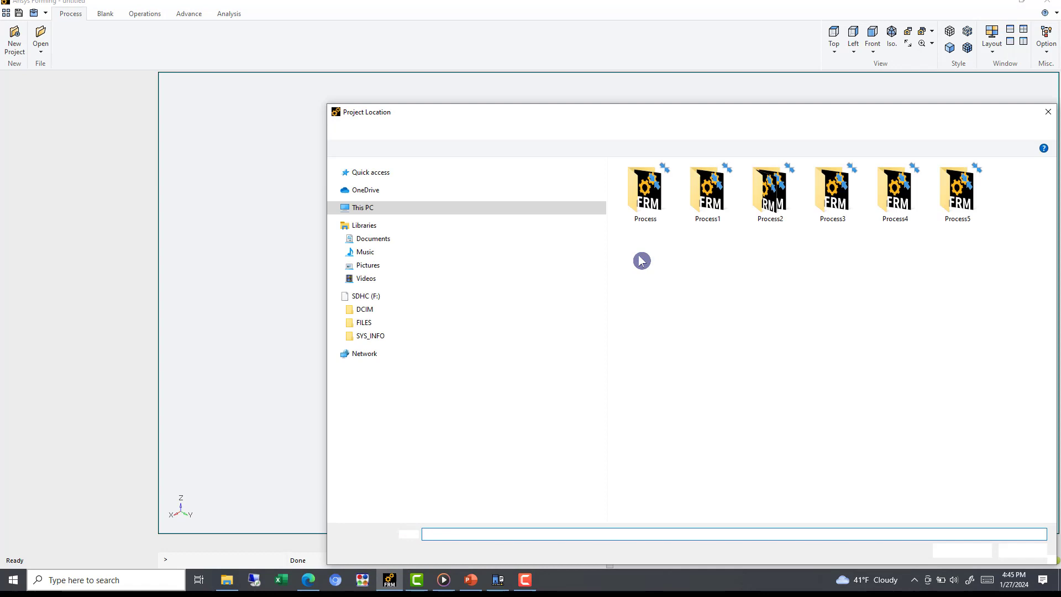
left_click(529, 129)
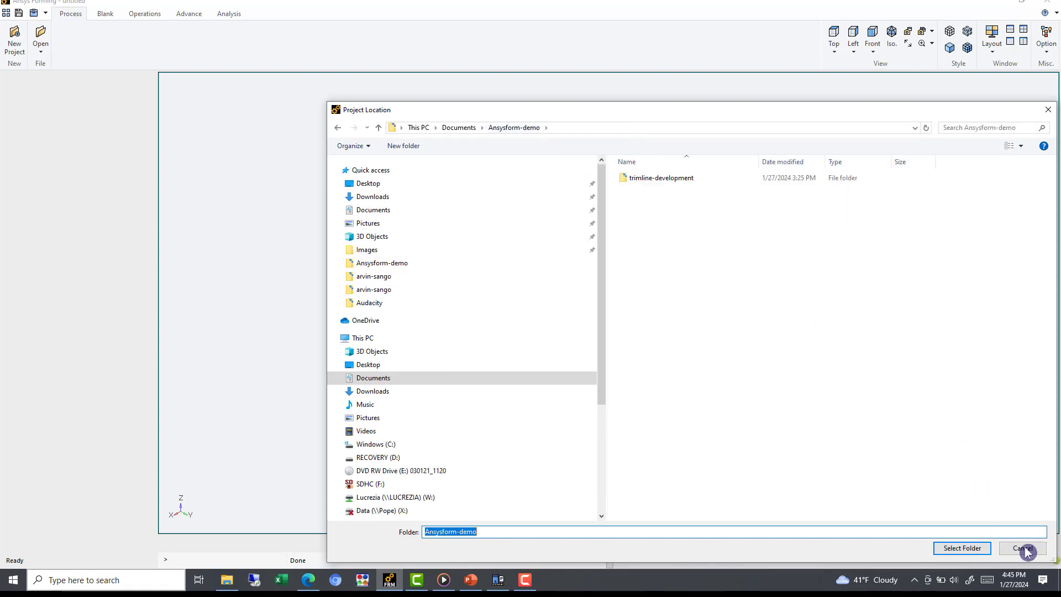
left_click(972, 549)
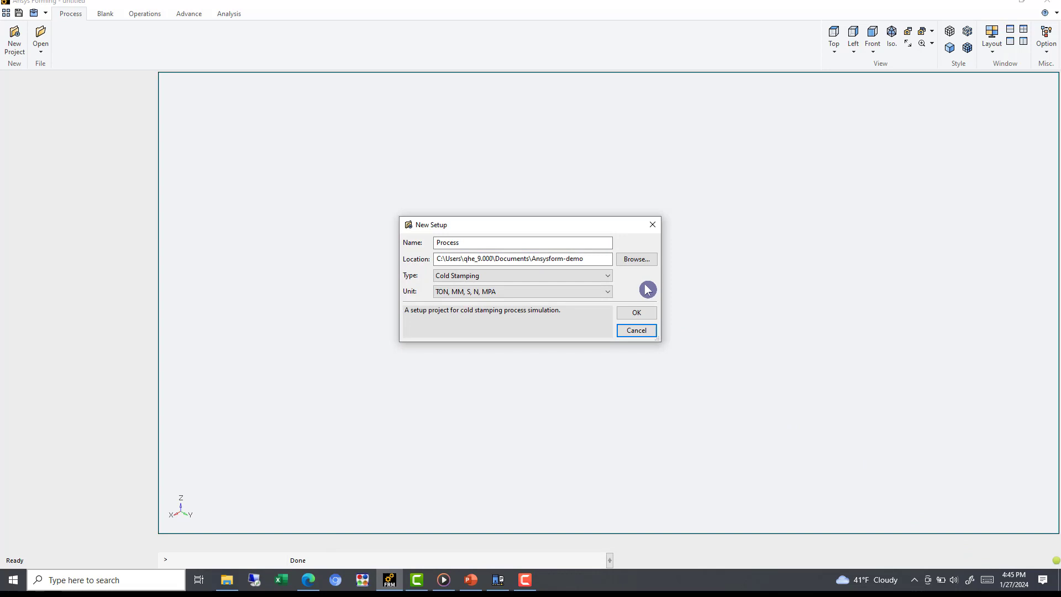
left_click(636, 314)
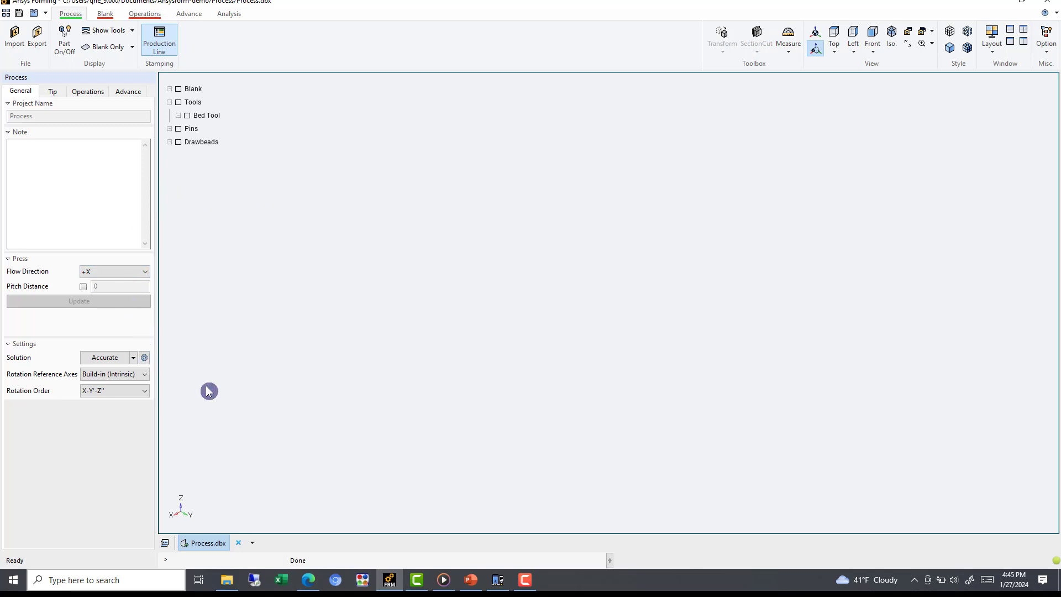
Change the solution preset from Accurate to Fast and confirm the parameter reset.
left_click(133, 358)
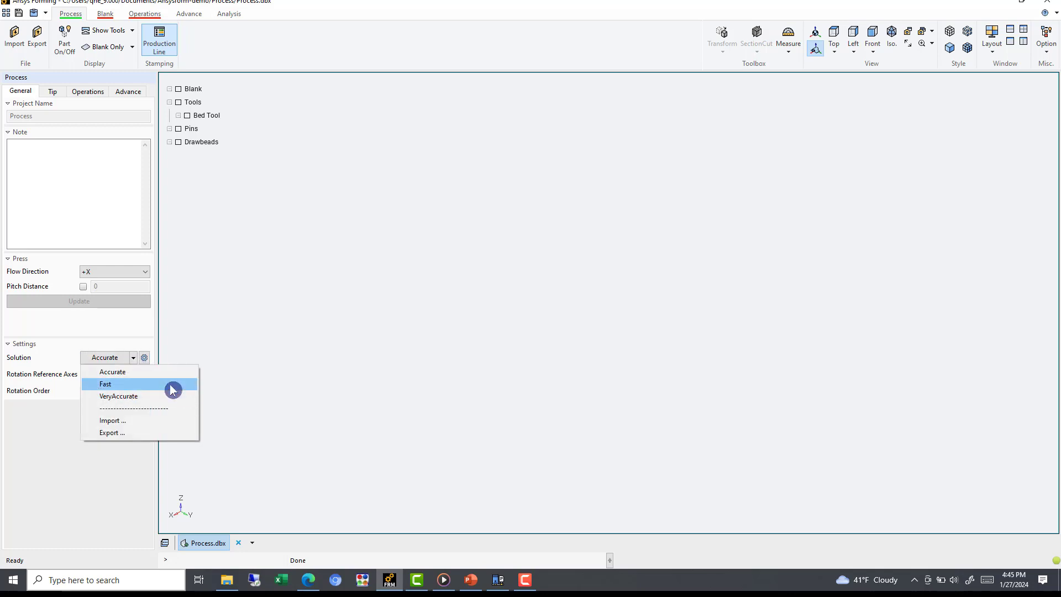
left_click(172, 386)
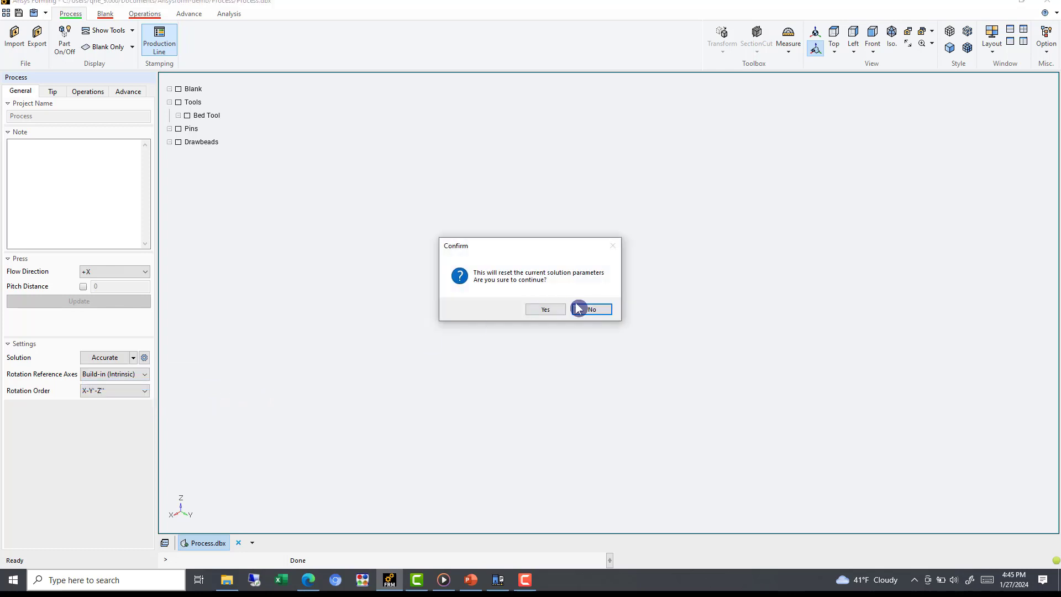
left_click(546, 310)
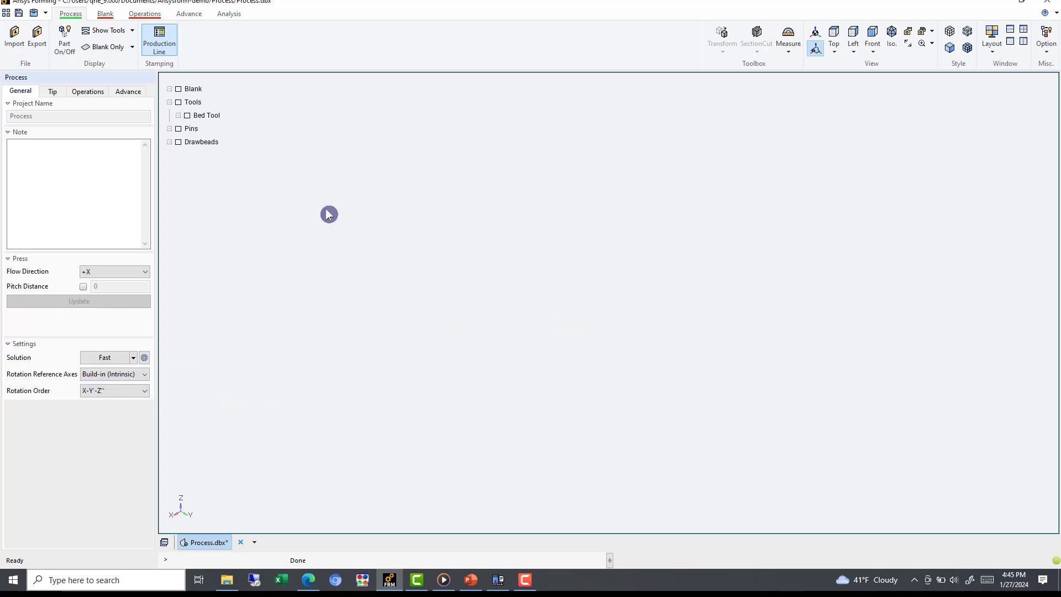
Review the Tip and Operations settings, then show the simulation type options.
left_click(54, 91)
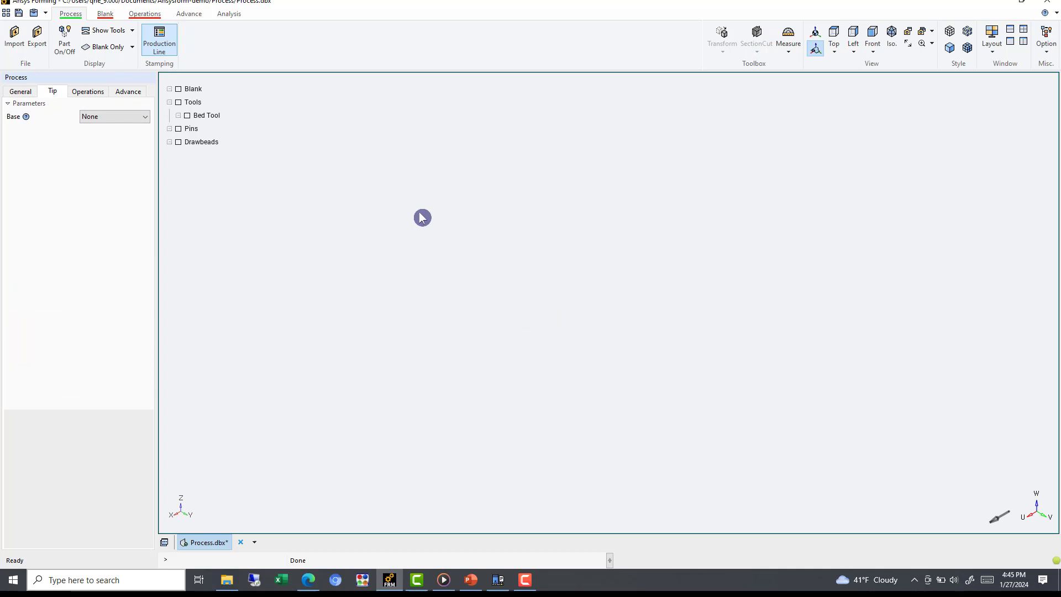
left_click(146, 117)
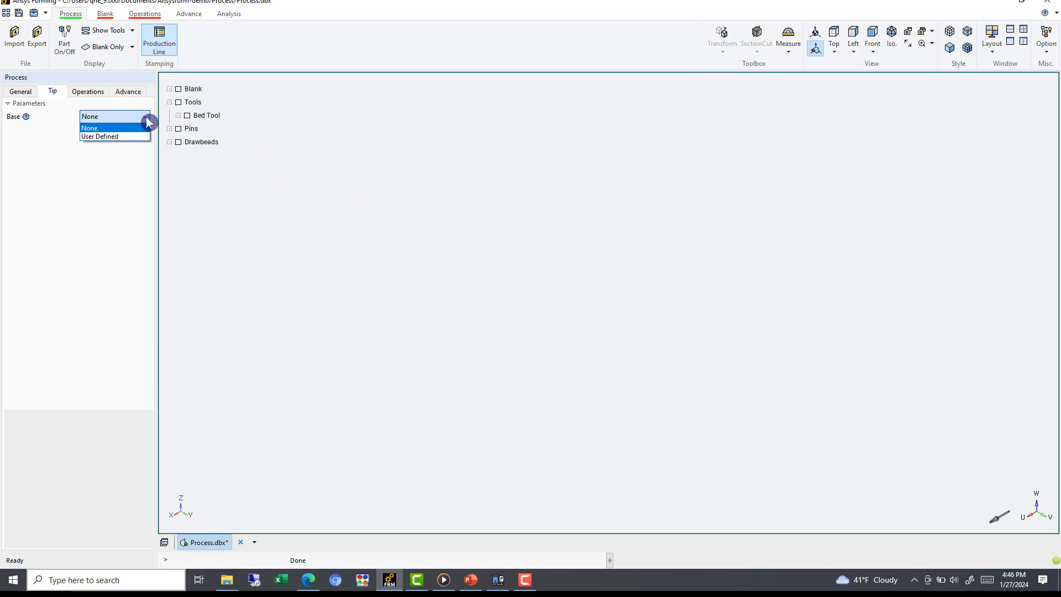
left_click(91, 91)
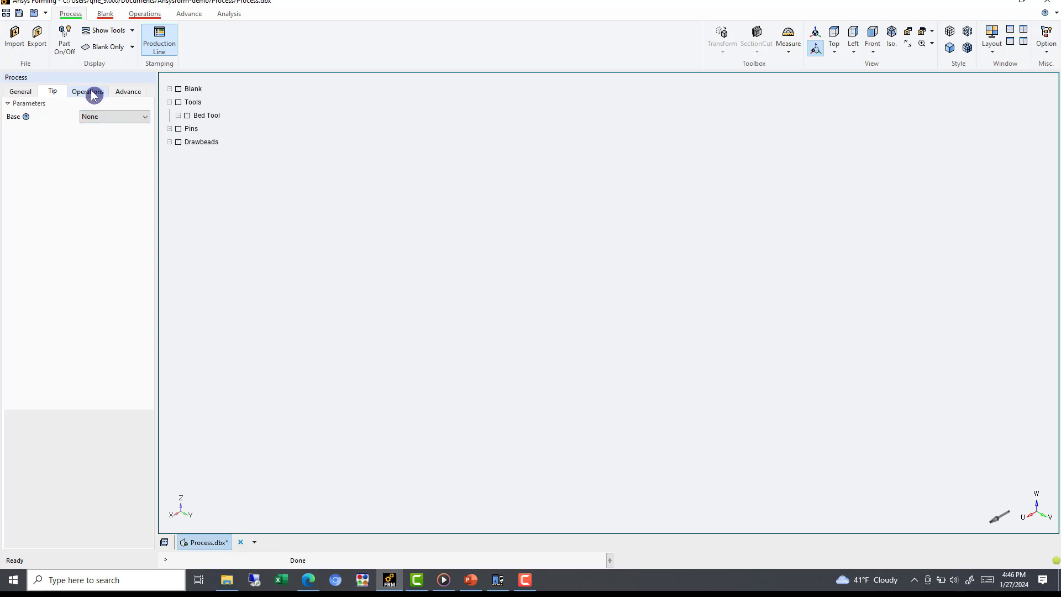
left_click(91, 92)
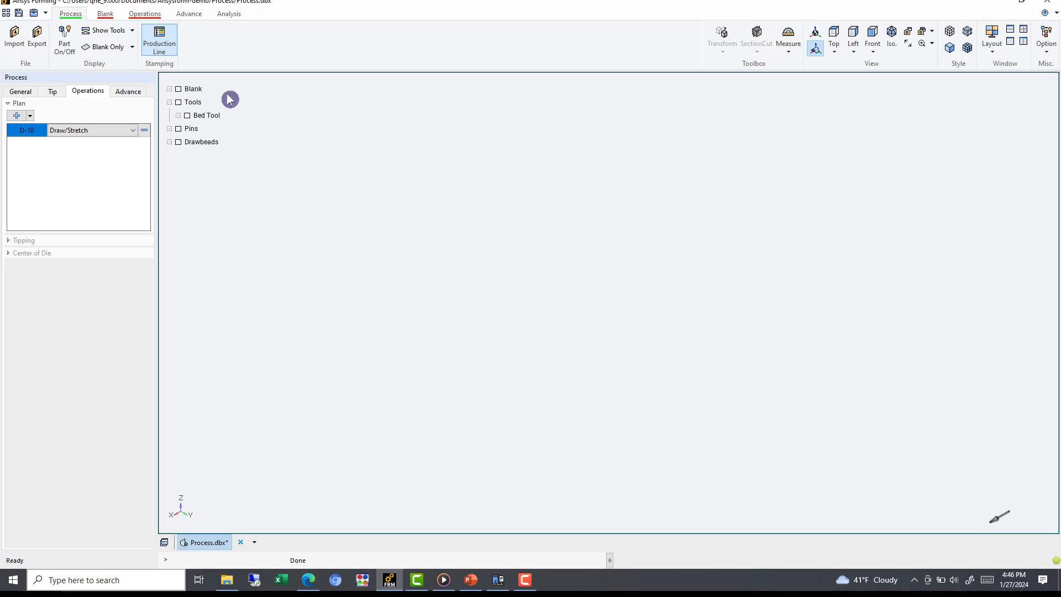
left_click(138, 91)
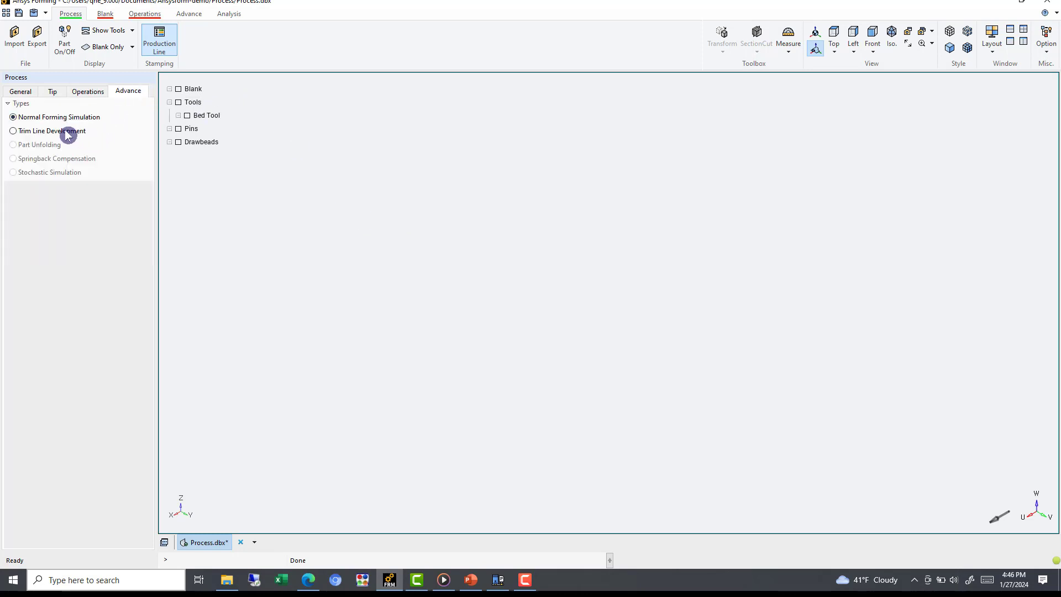
Add Trim/Pierce and Form Trim/Flange/Restrike operations to the plan.
left_click(90, 92)
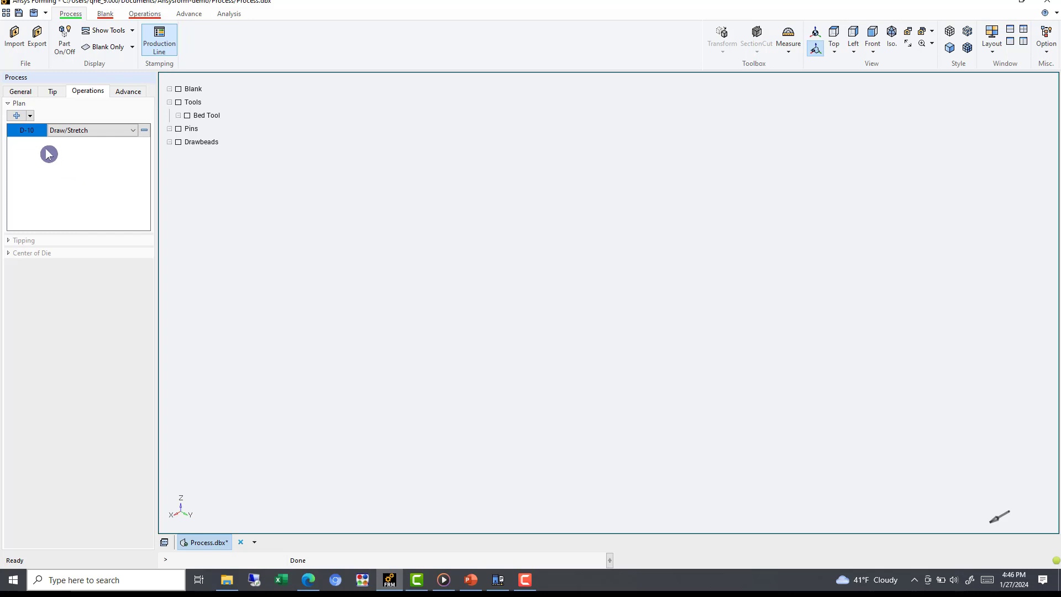
left_click(16, 117)
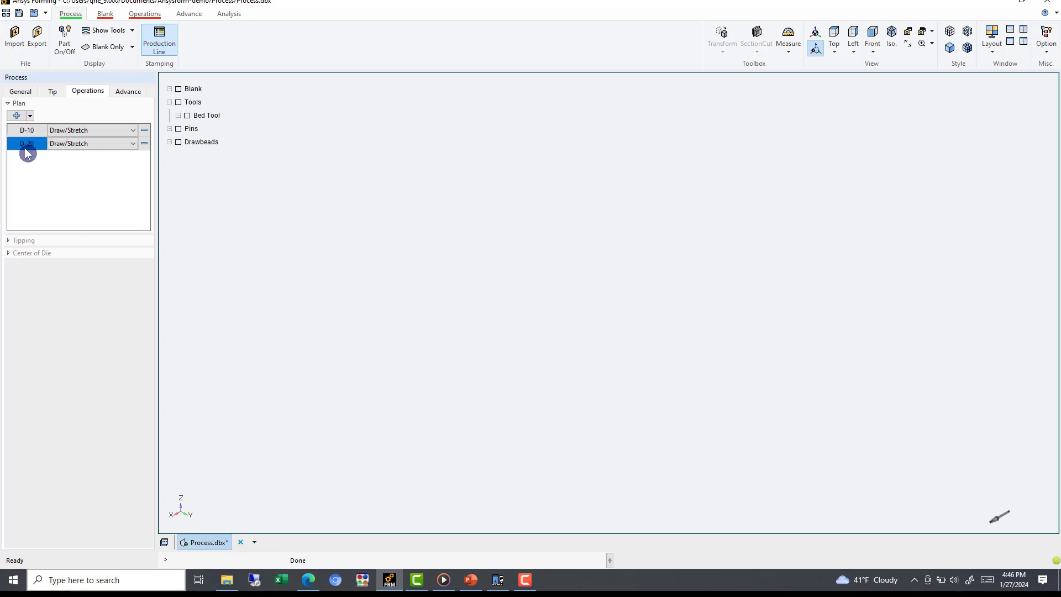
left_click(136, 147)
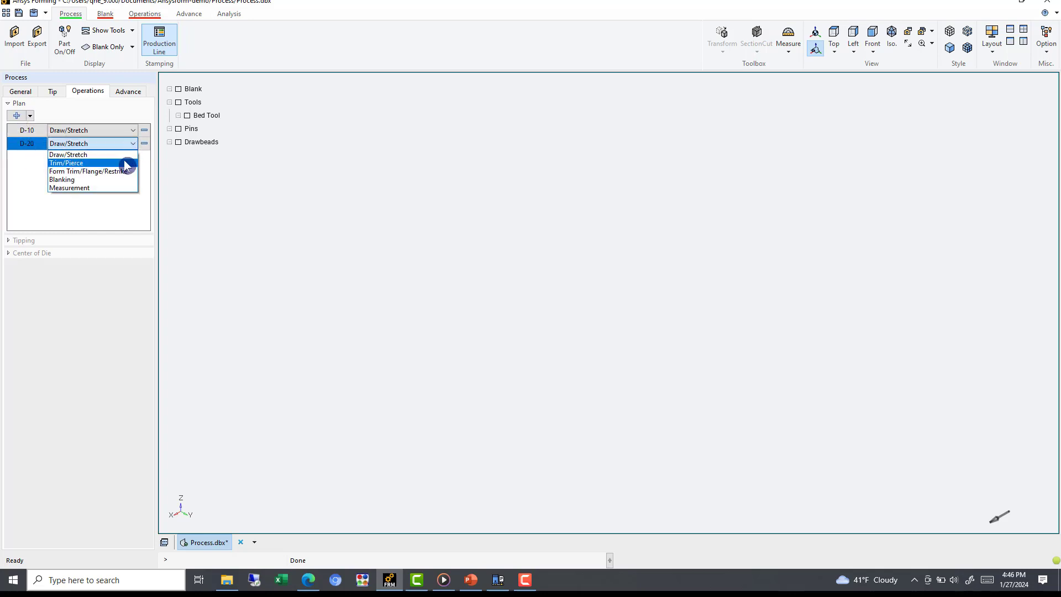
left_click(126, 165)
left_click(17, 115)
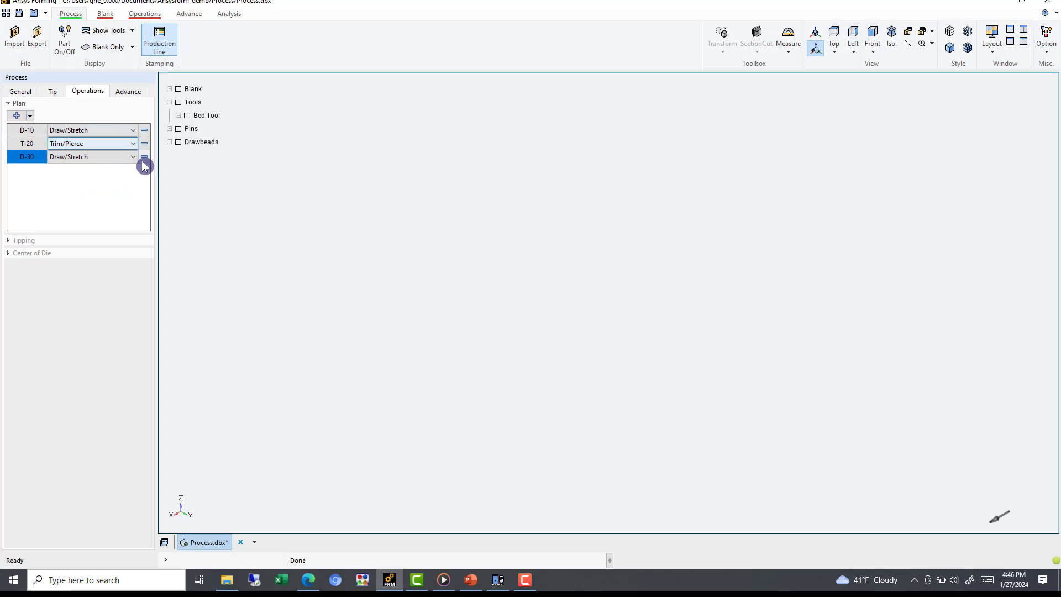
left_click(132, 159)
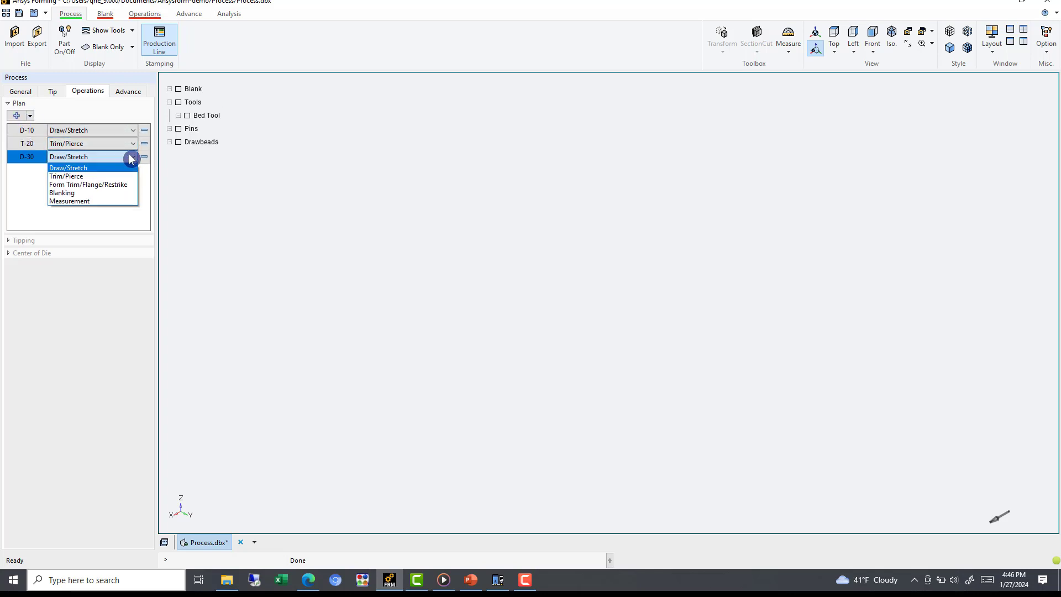
left_click(119, 185)
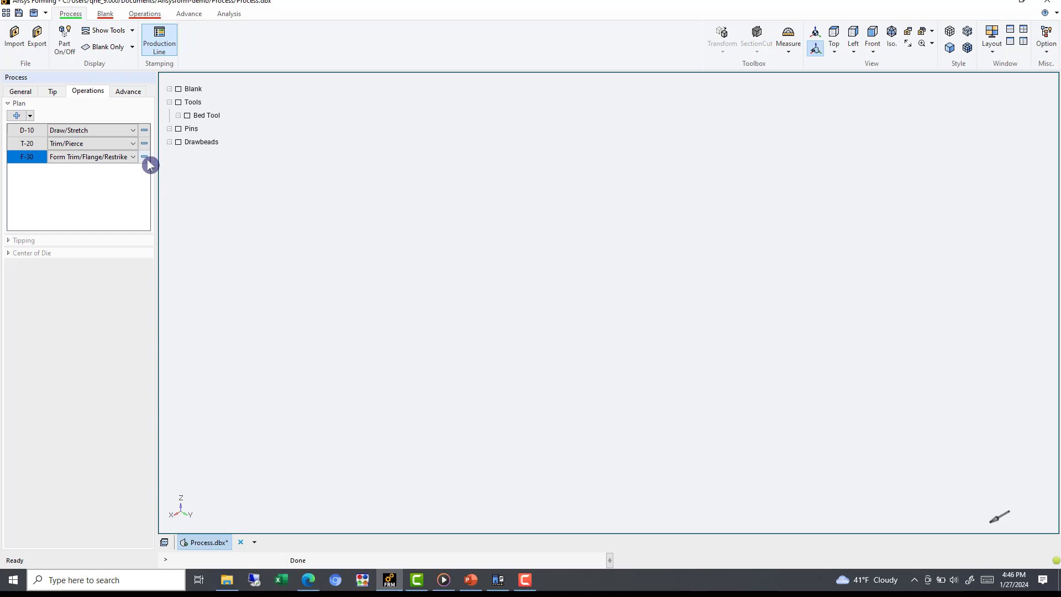
Delete the F-30 and T-20 operations, leaving only D-10 Draw/Stretch.
right_click(31, 157)
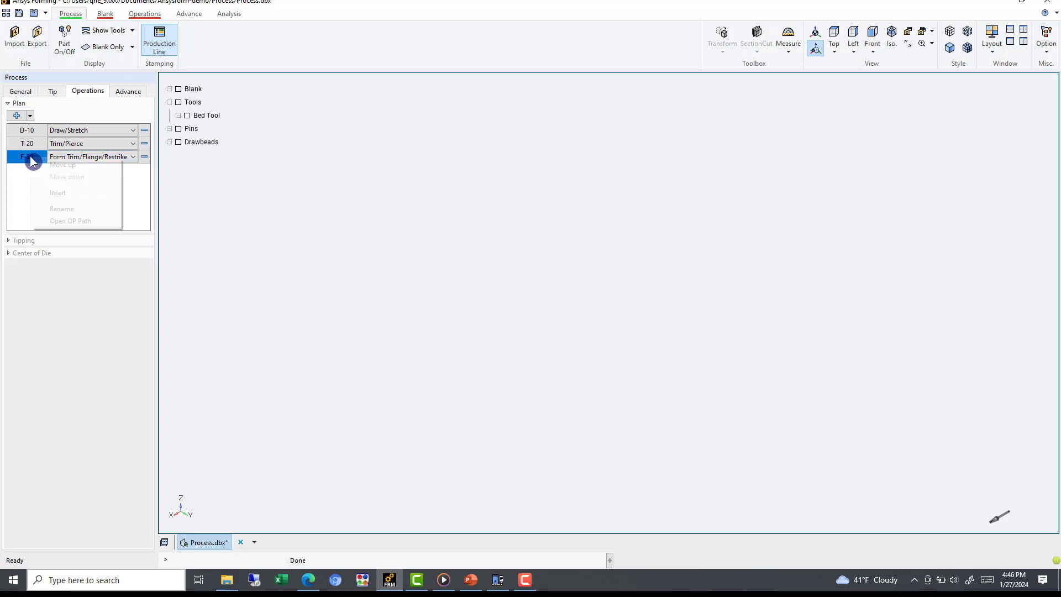
left_click(193, 167)
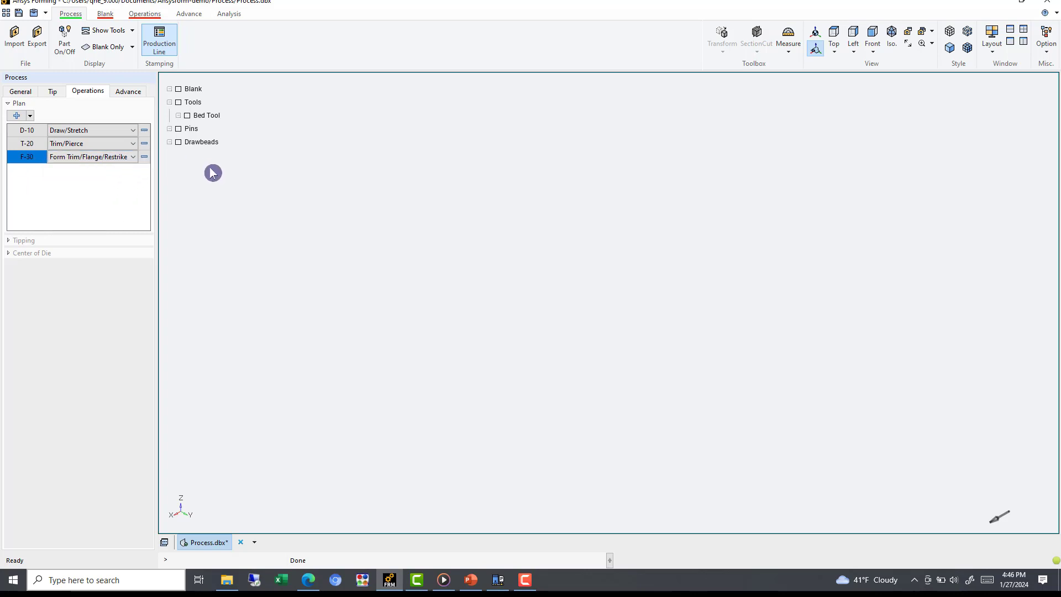
left_click(144, 160)
left_click(527, 310)
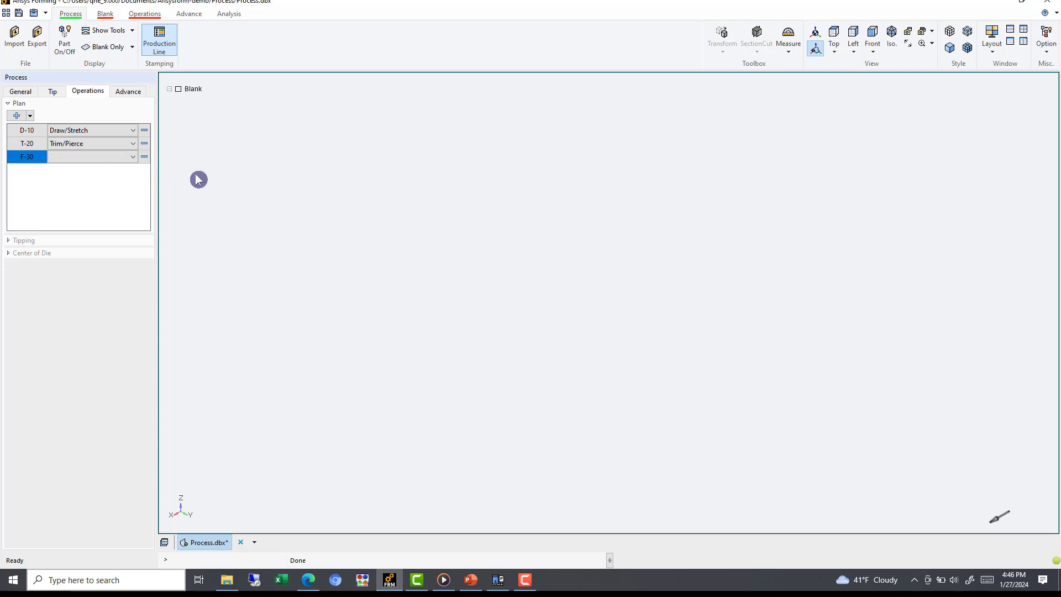
left_click(145, 147)
left_click(538, 309)
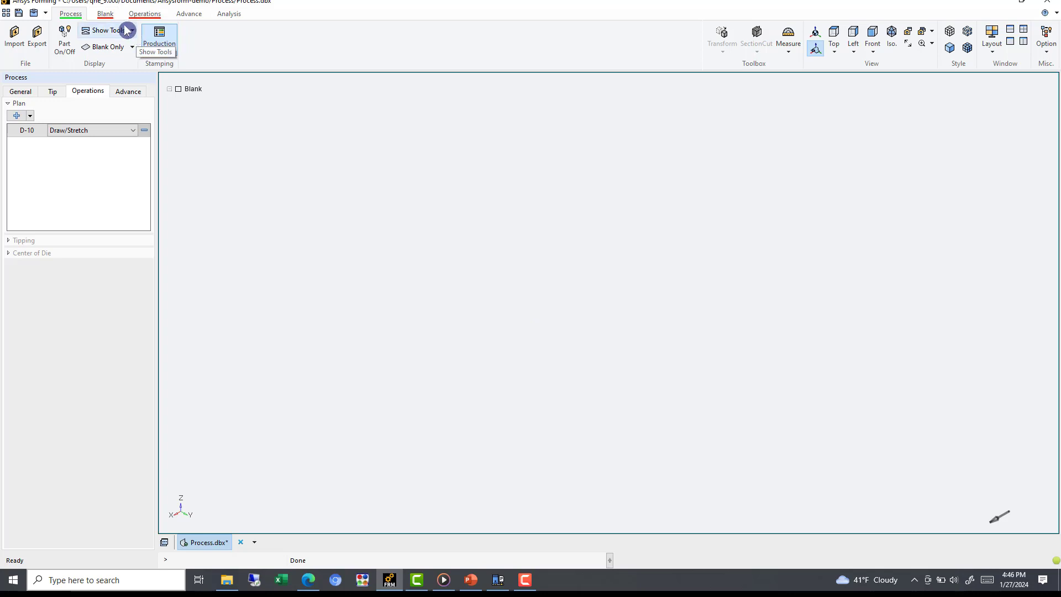
Go to blank setup and try browsing for a Misc import file, then cancel.
left_click(105, 17)
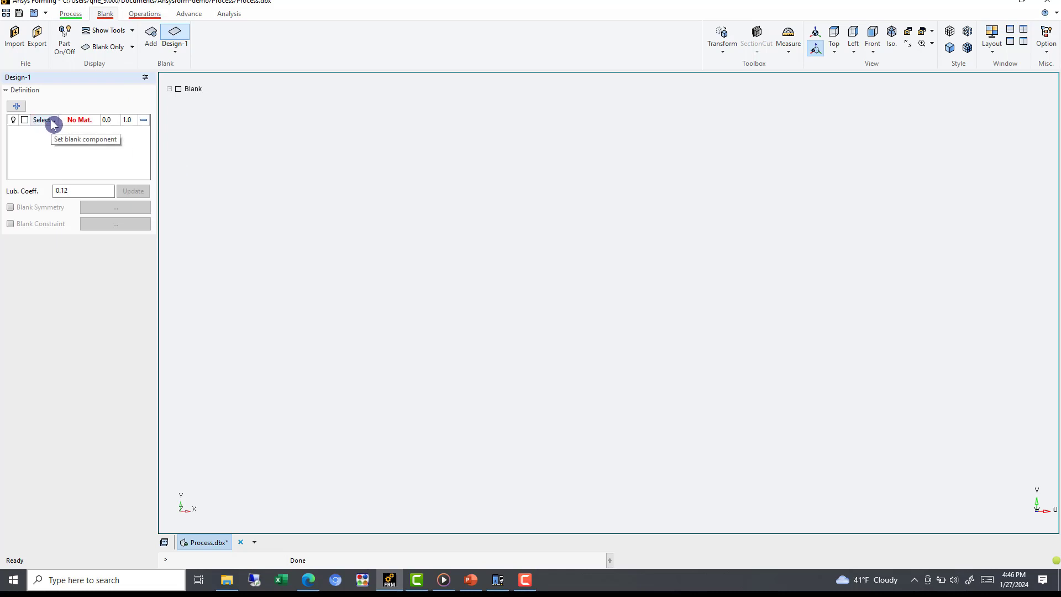
left_click(14, 38)
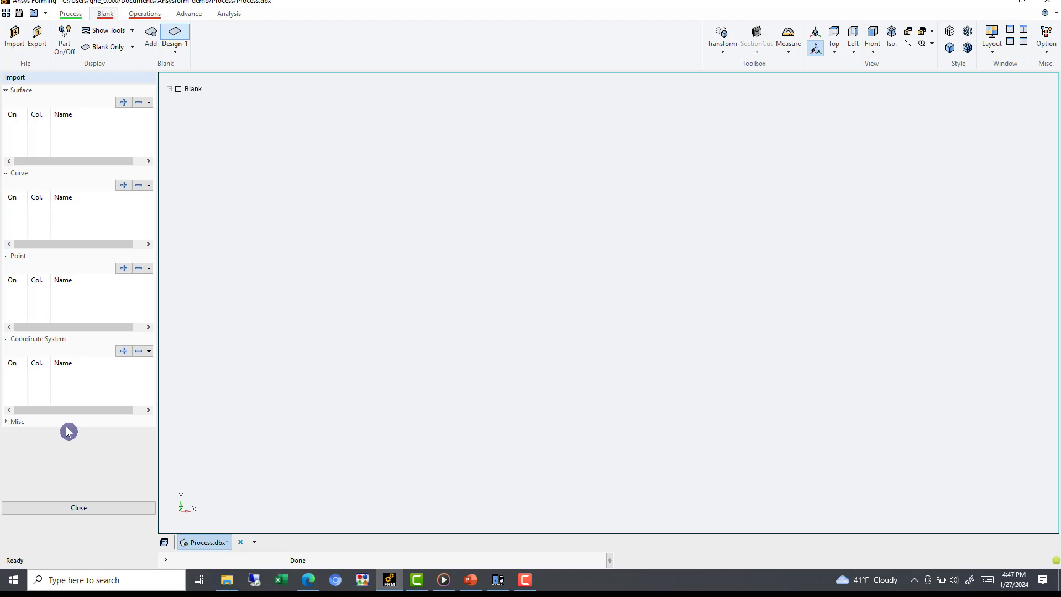
left_click(6, 421)
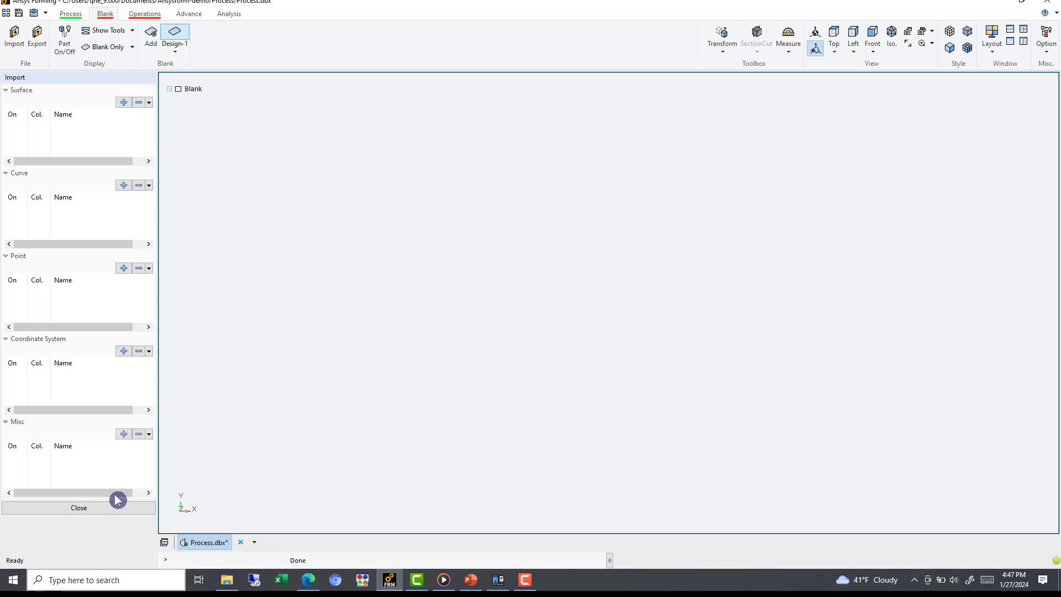
left_click(123, 434)
left_click(721, 438)
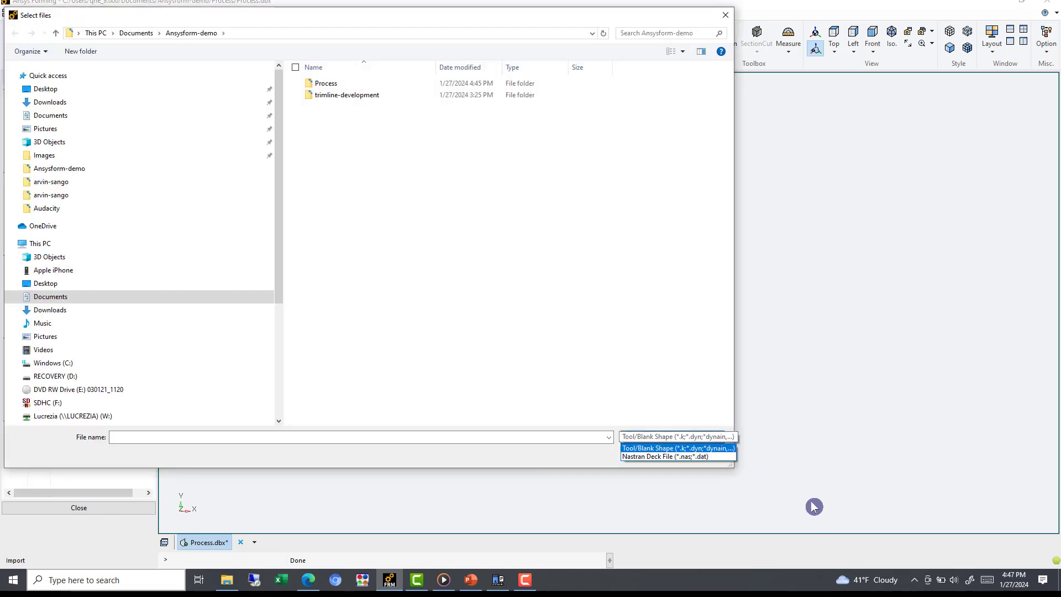
left_click(814, 485)
left_click(711, 458)
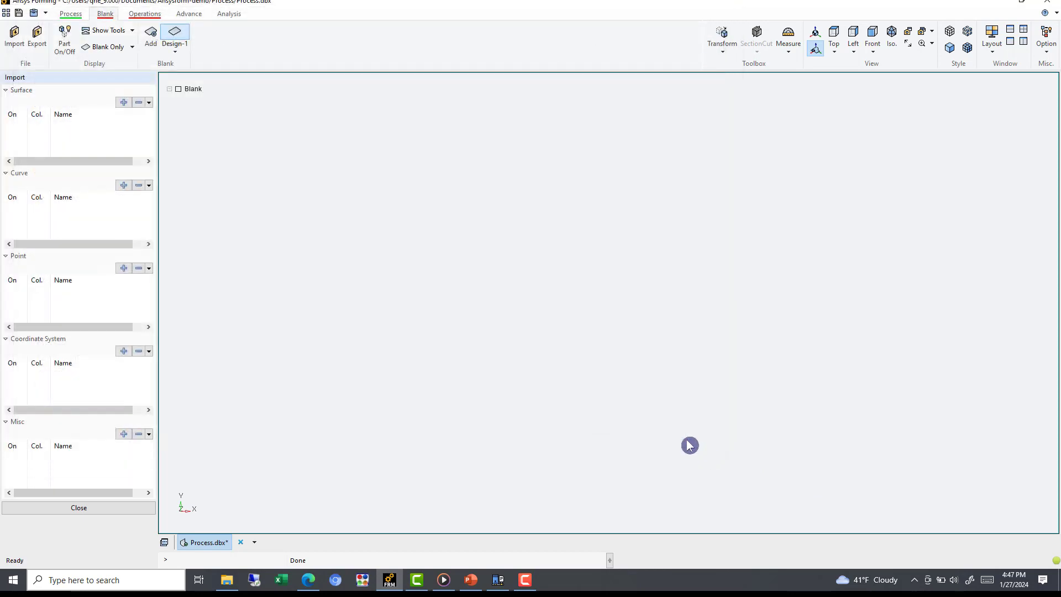
Import blank-outline.iges as a curve and close the Import panel.
left_click(127, 190)
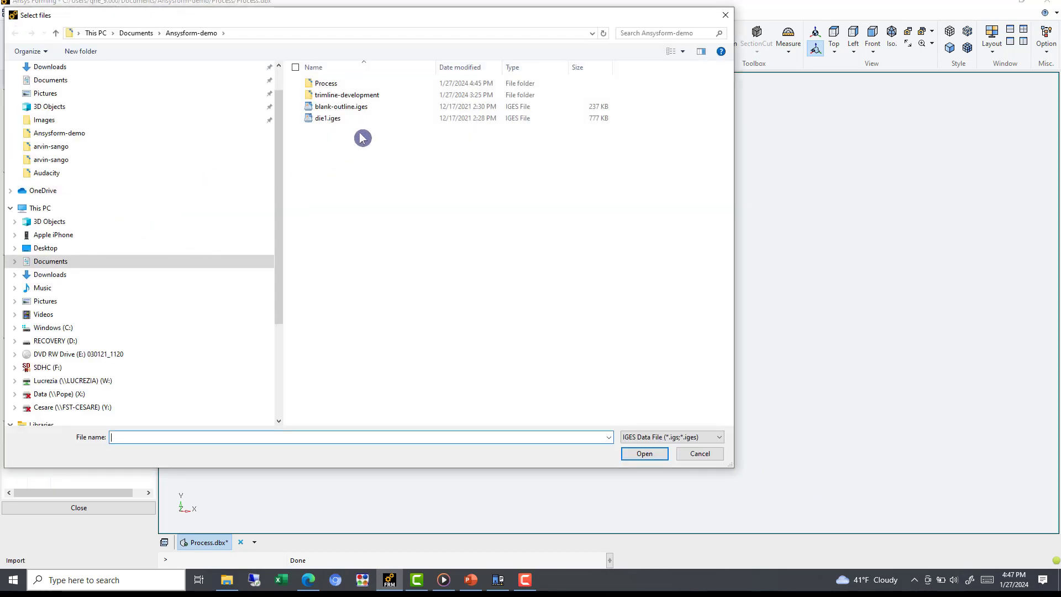
left_click(351, 107)
left_click(644, 454)
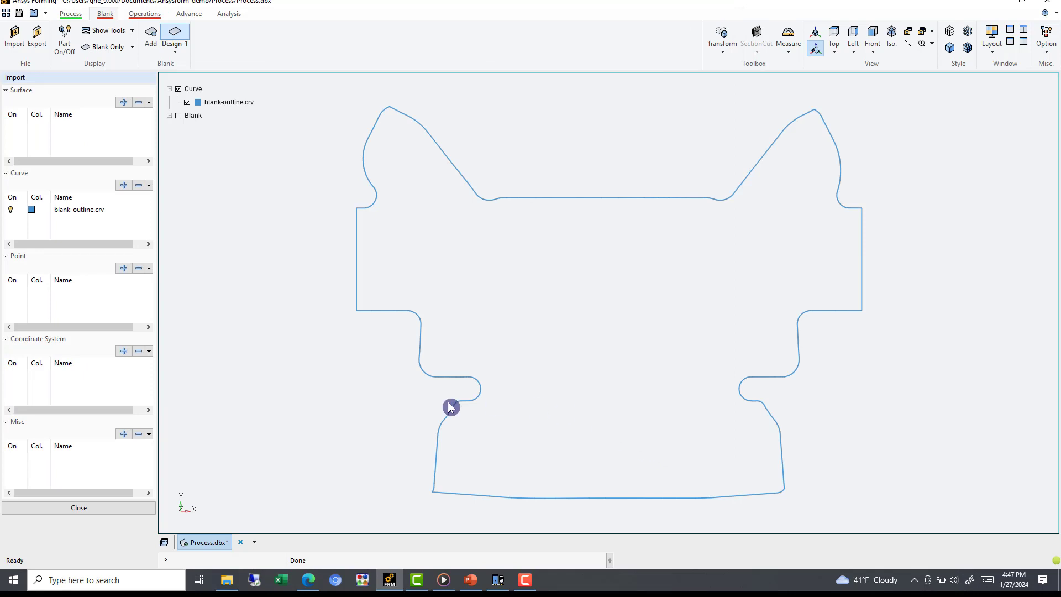
left_click(84, 508)
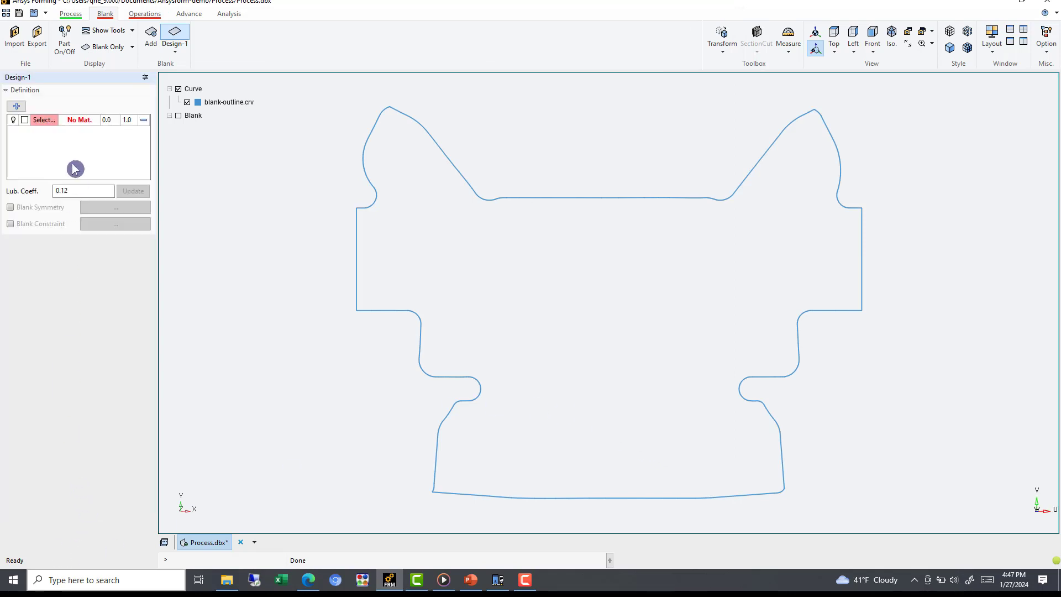
Set the picked blank-outline curve as the outline and generate blank mesh S2.
left_click(42, 123)
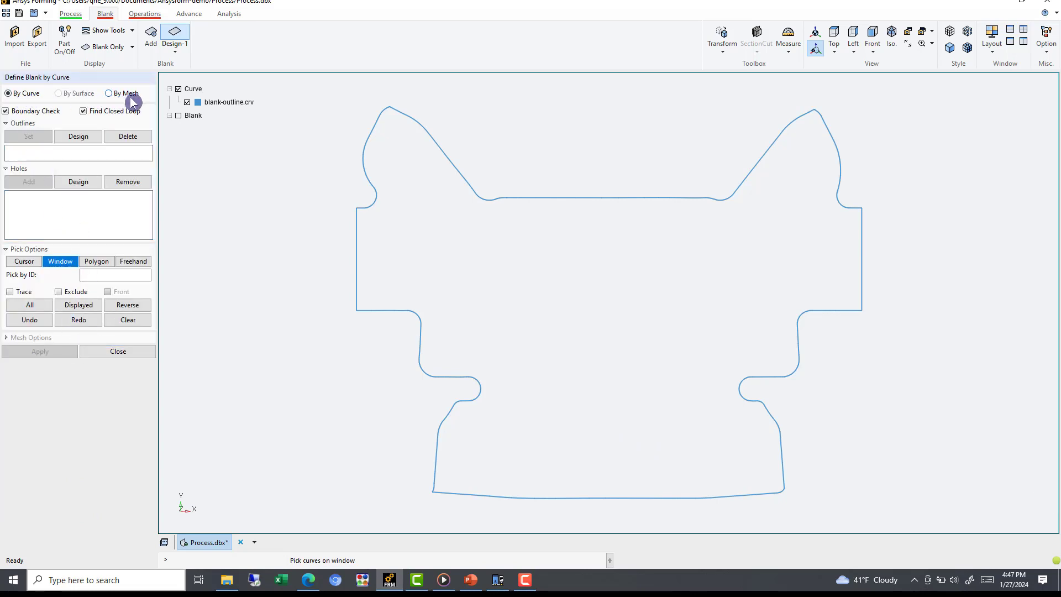
left_click(364, 150)
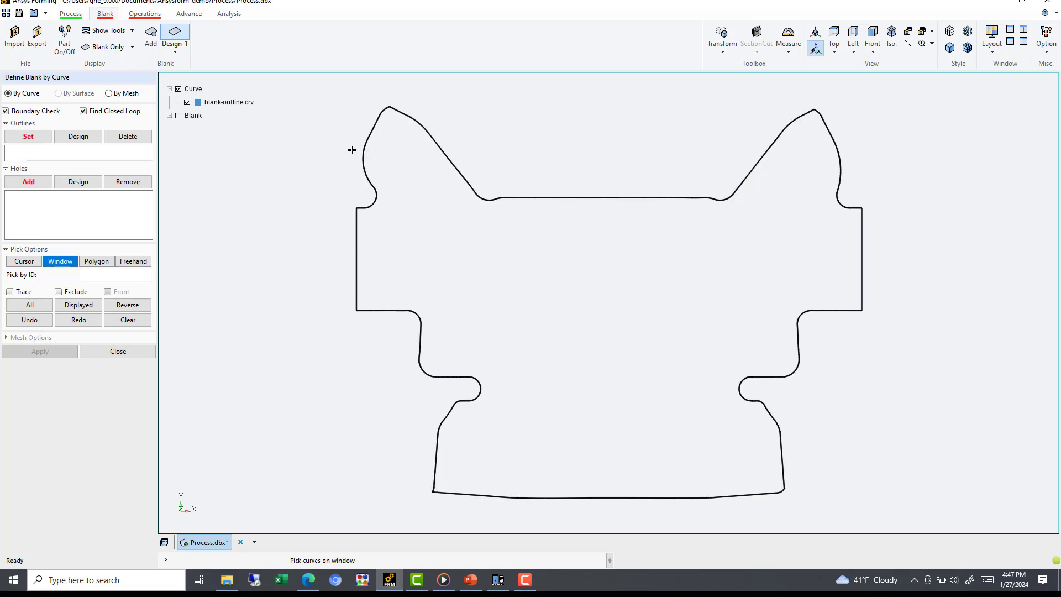
left_click(79, 178)
left_click(28, 137)
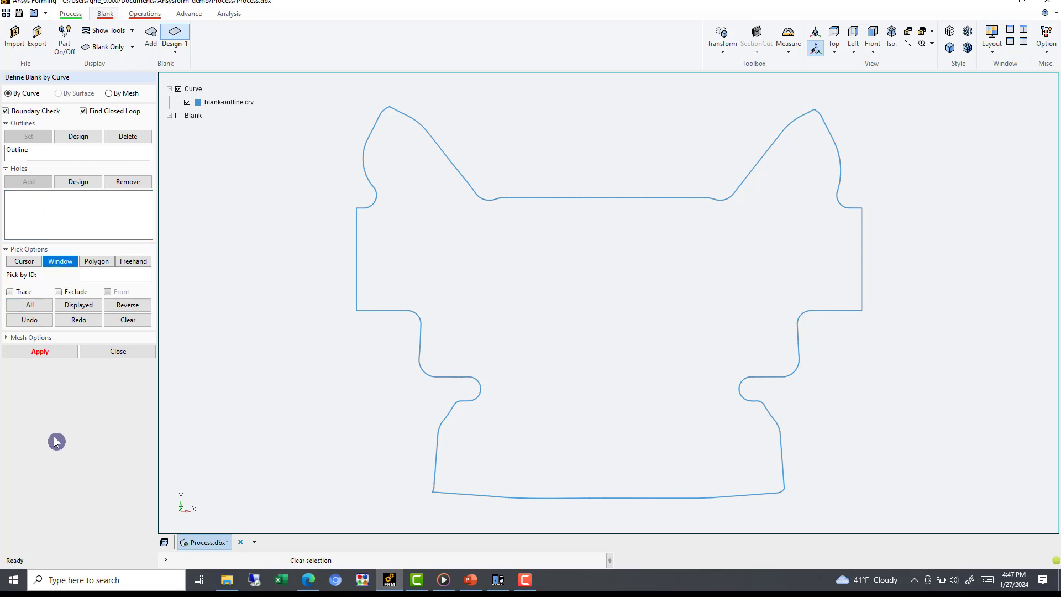
left_click(40, 351)
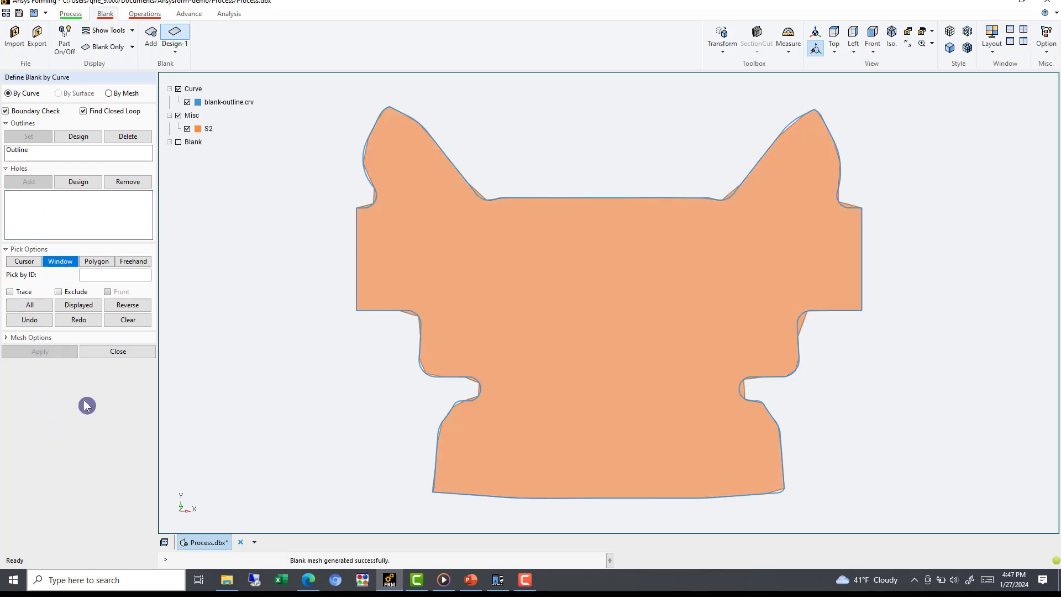
Remesh blank S2 with element size 6 instead of 16 and check its mesh edges.
left_click(118, 352)
left_click(6, 338)
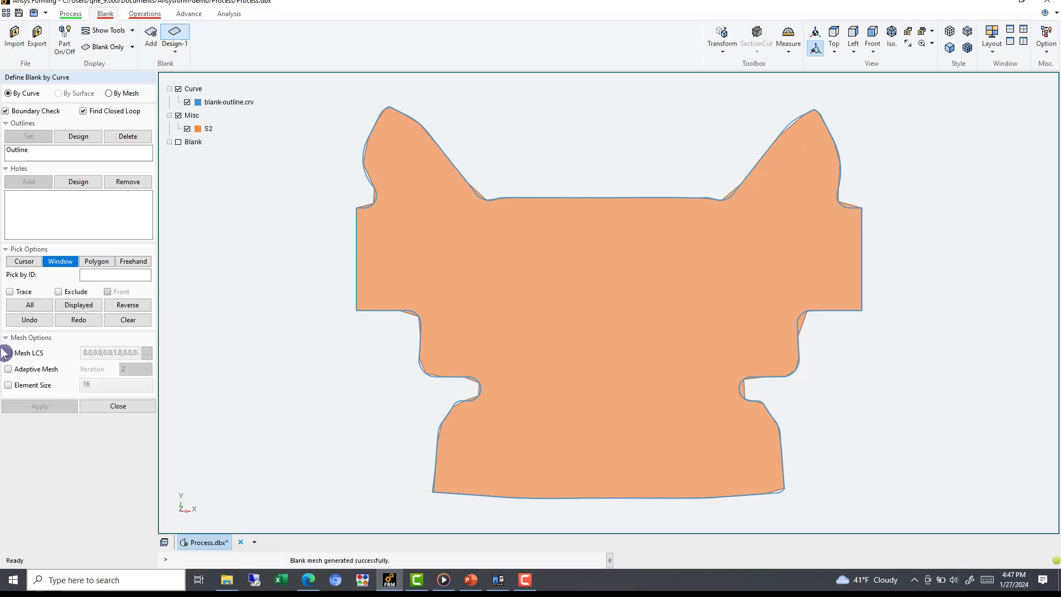
left_click(8, 385)
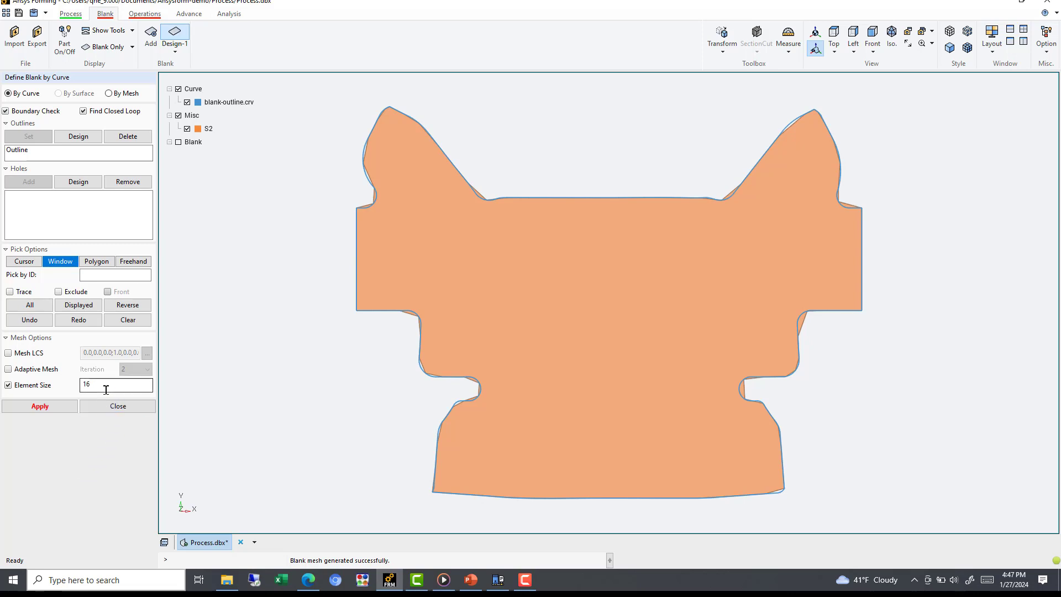
left_click_drag(107, 385, 81, 385)
left_click(39, 408)
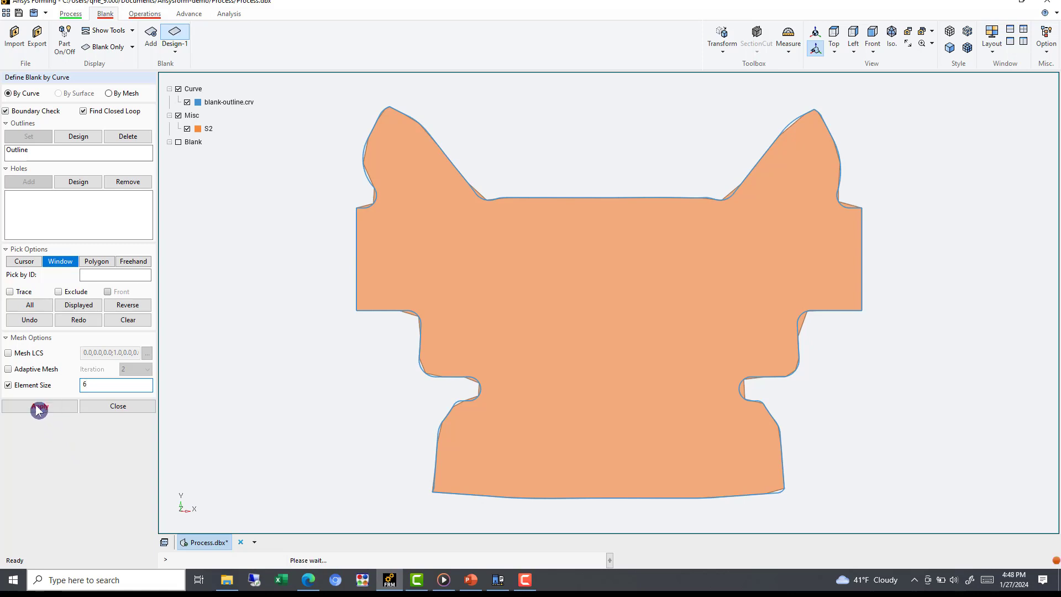
left_click(971, 47)
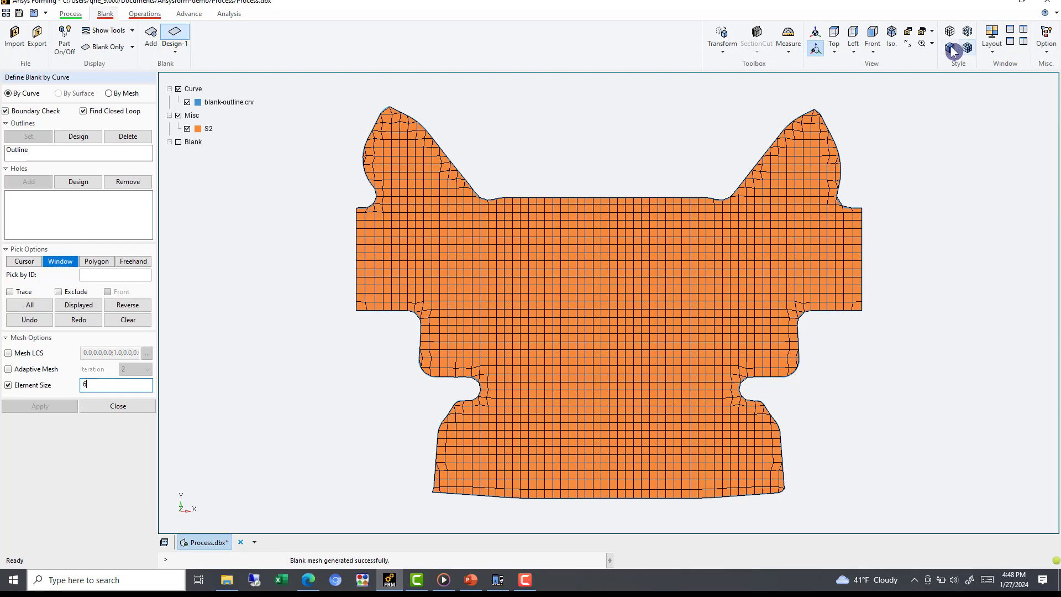
left_click(949, 48)
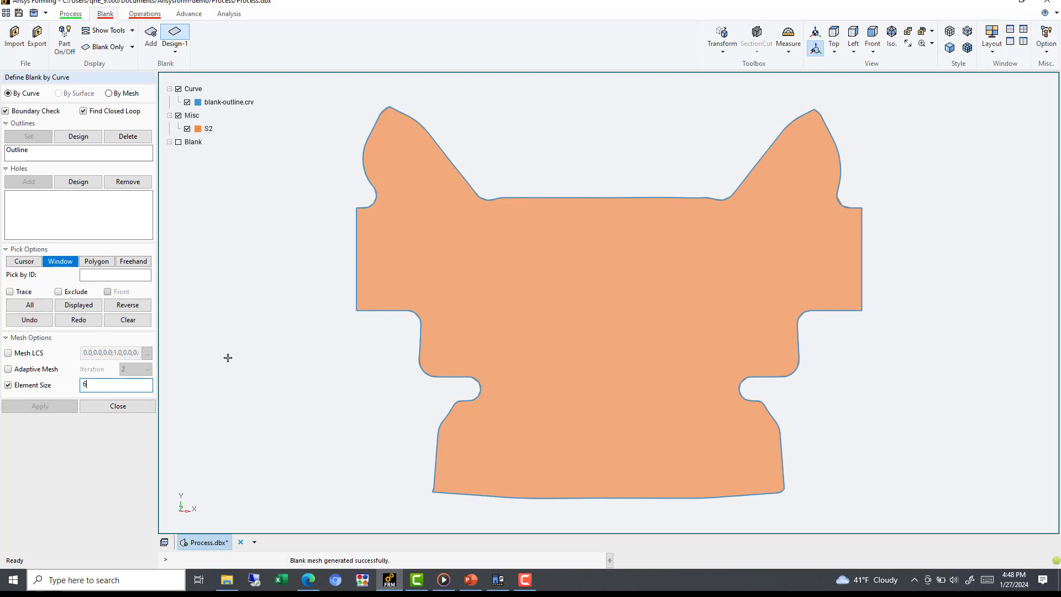
Finish the blank definition and open material selection for S2, dismissing the file browser.
left_click(126, 412)
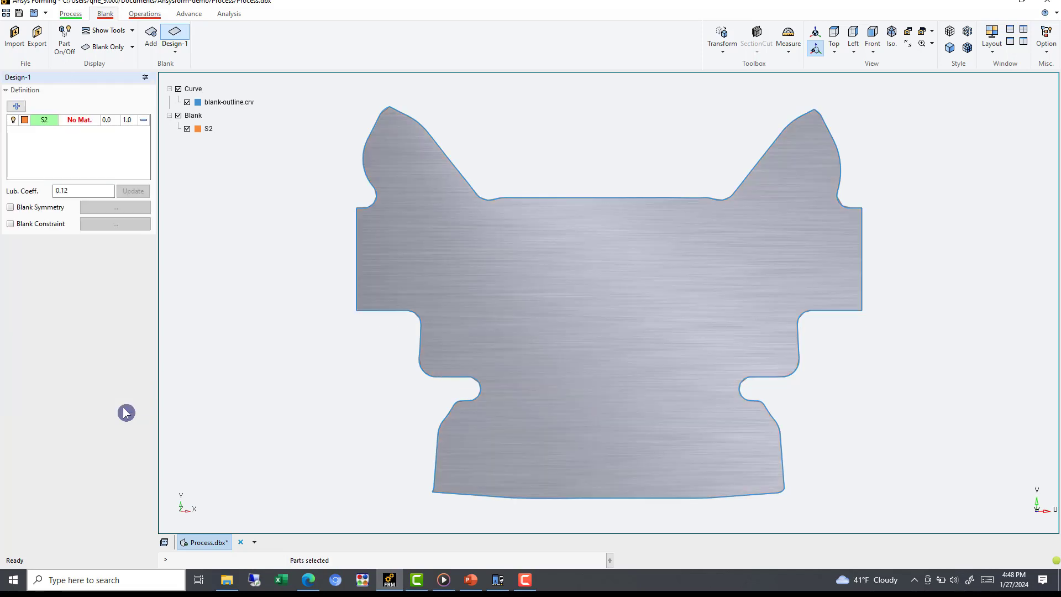
left_click(78, 121)
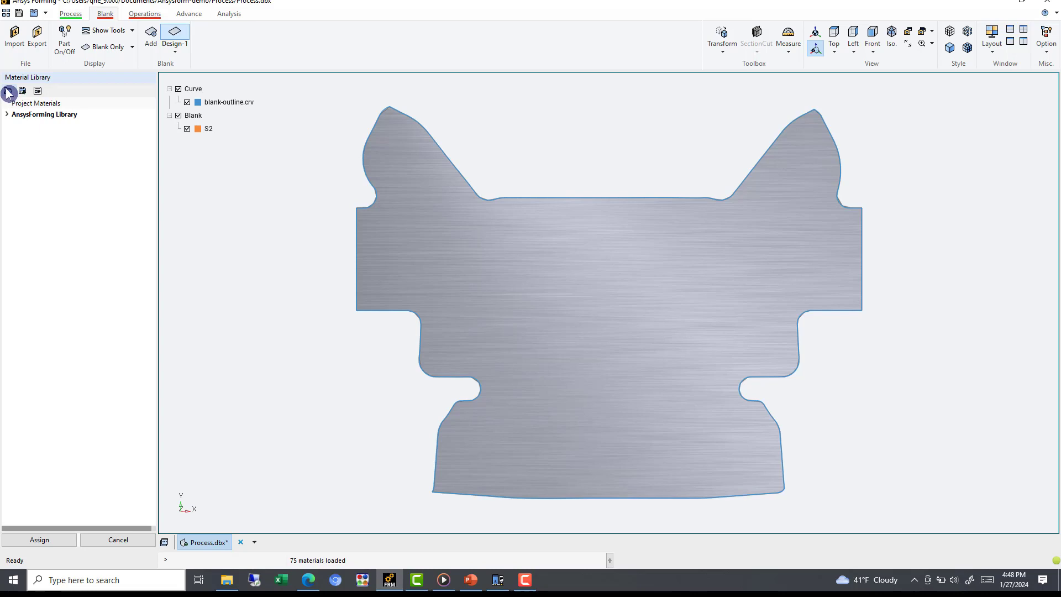
left_click(8, 91)
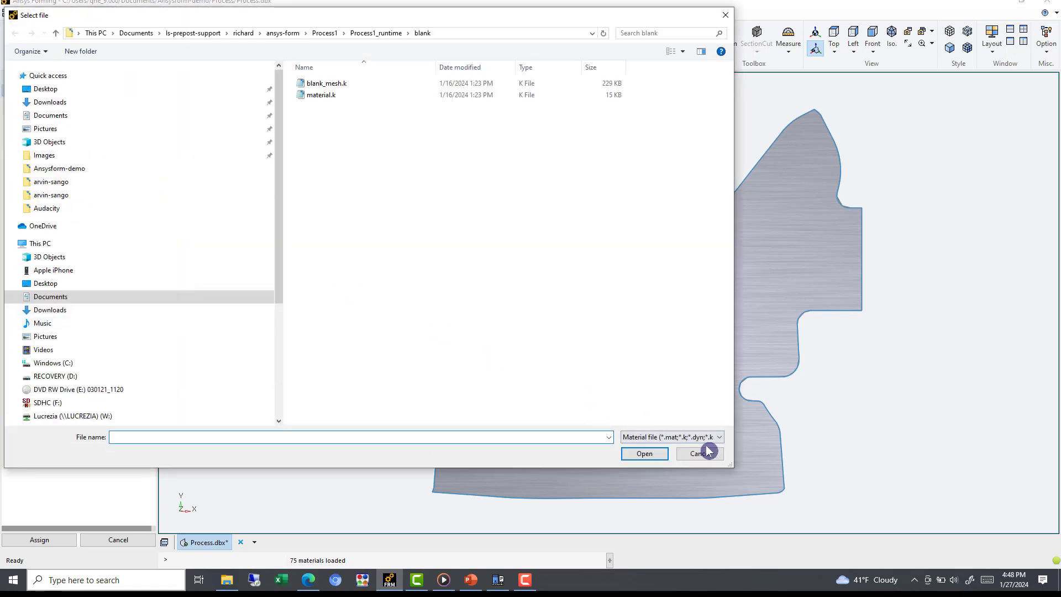
left_click(706, 452)
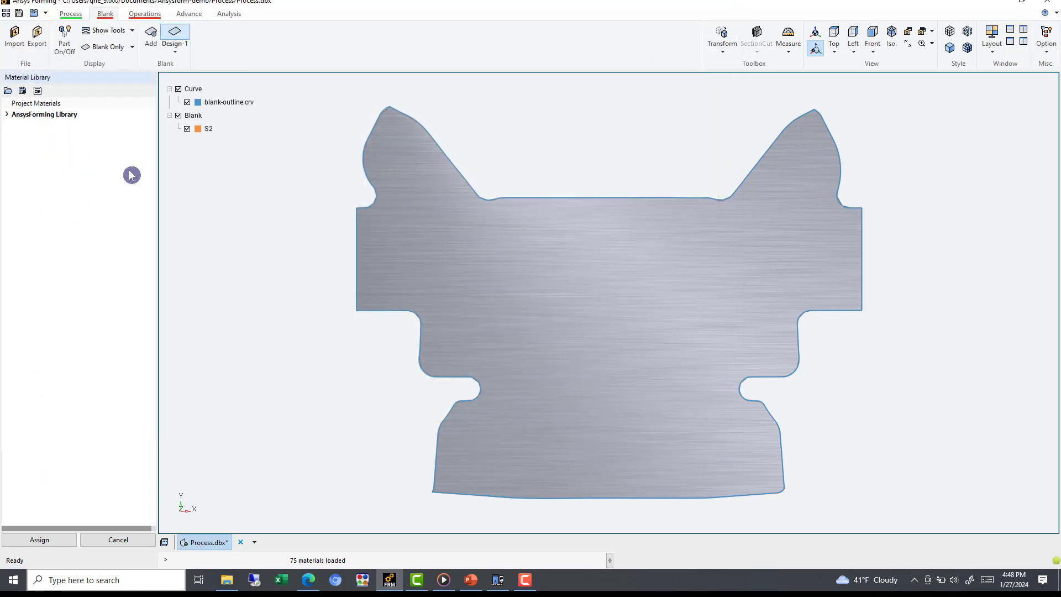
In AnsysForming Library > Various_Steels > DQSK, open M37_Curve_DQSK25Ksi_t069's properties.
left_click(6, 114)
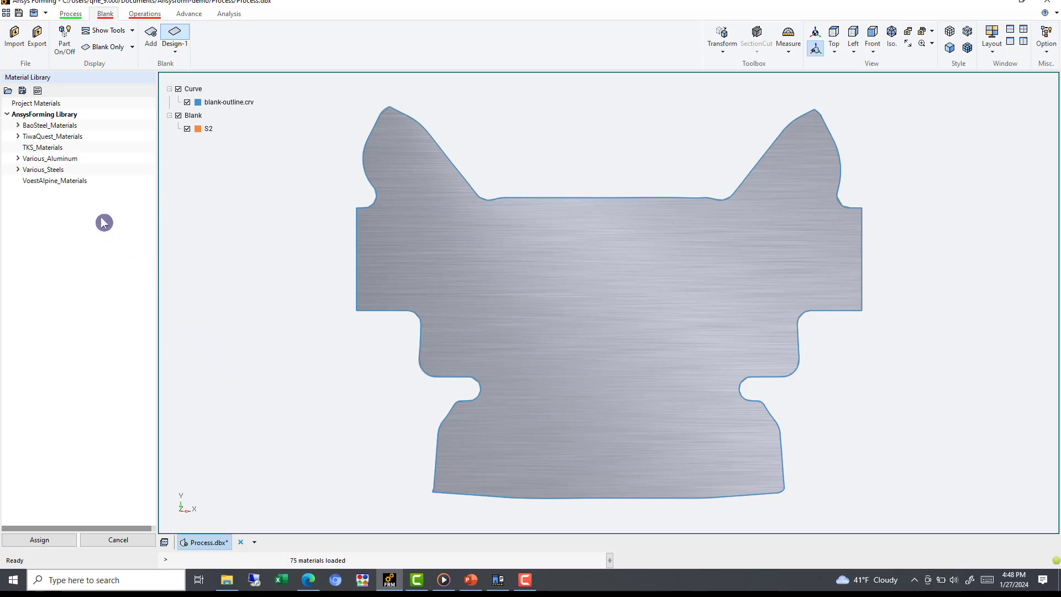
left_click(41, 170)
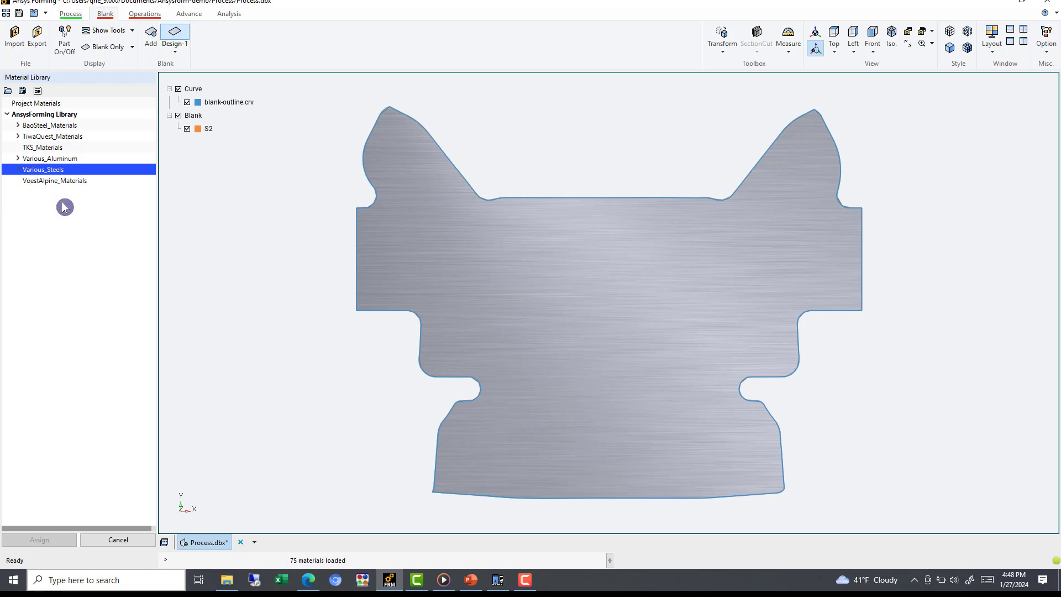
left_click(28, 159)
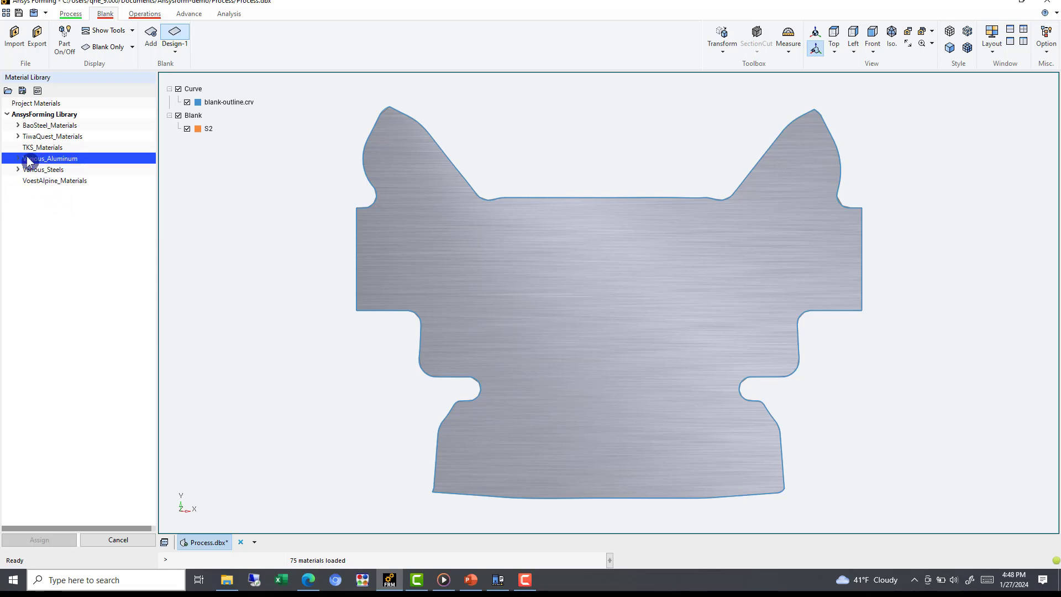
left_click(40, 170)
left_click(18, 169)
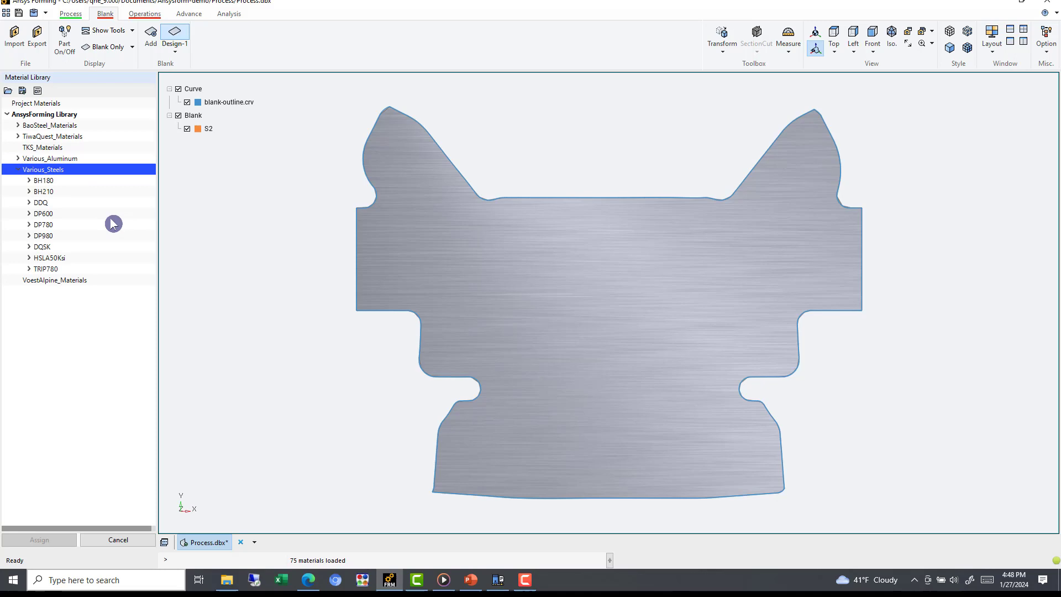
left_click(49, 247)
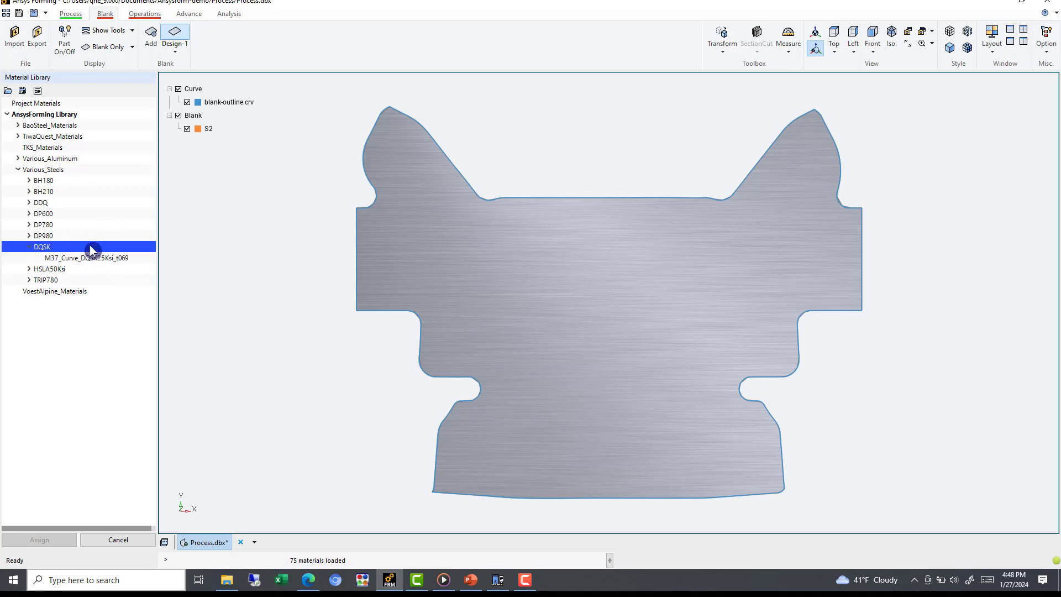
left_click(99, 258)
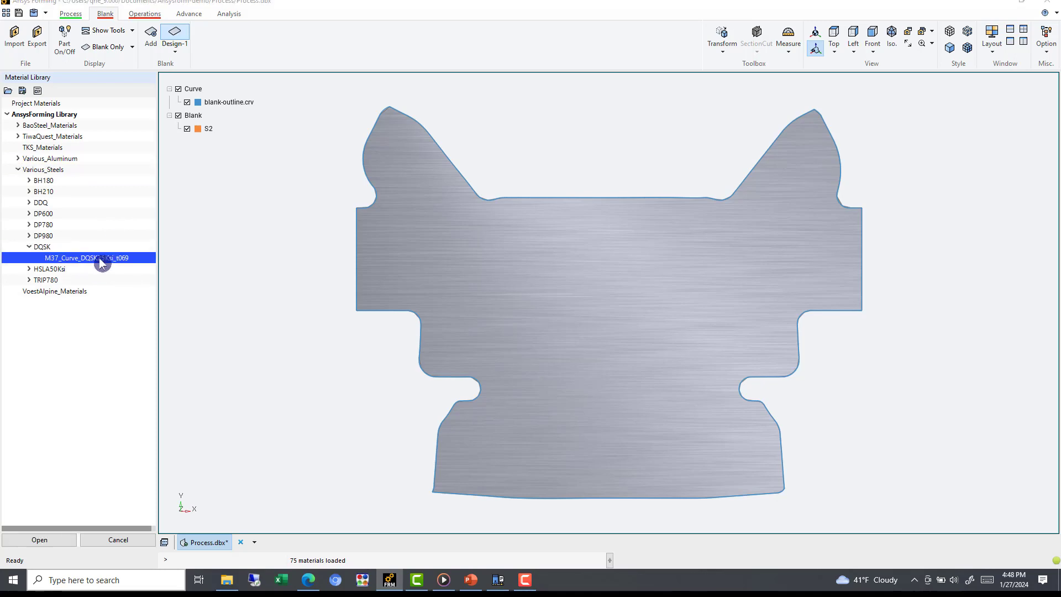
double_click(101, 260)
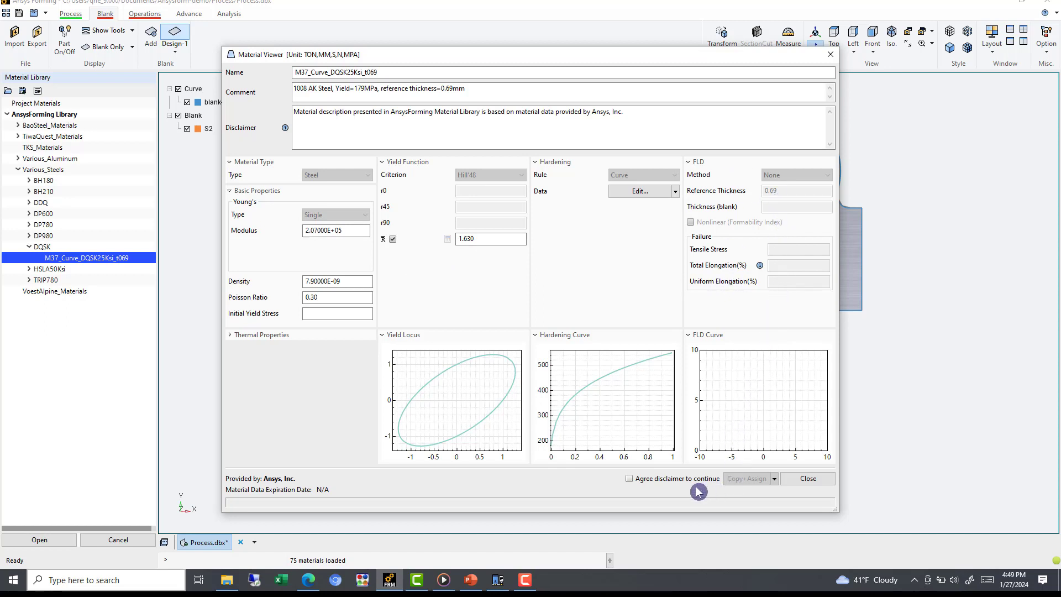
Accept the disclaimer and copy the DQSK material into the project despite invalid FLC data.
left_click(629, 479)
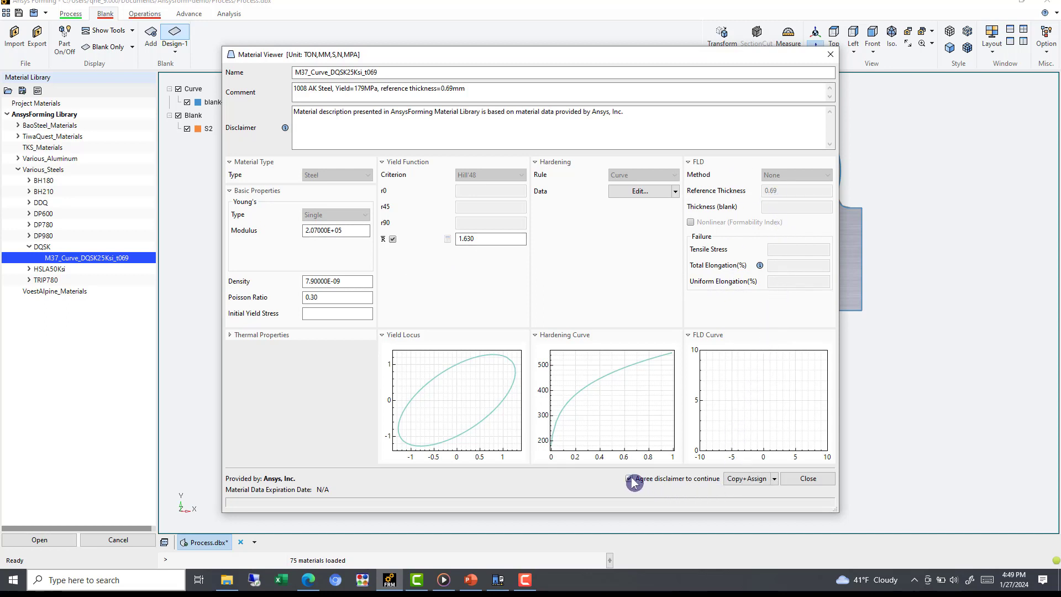
left_click(749, 479)
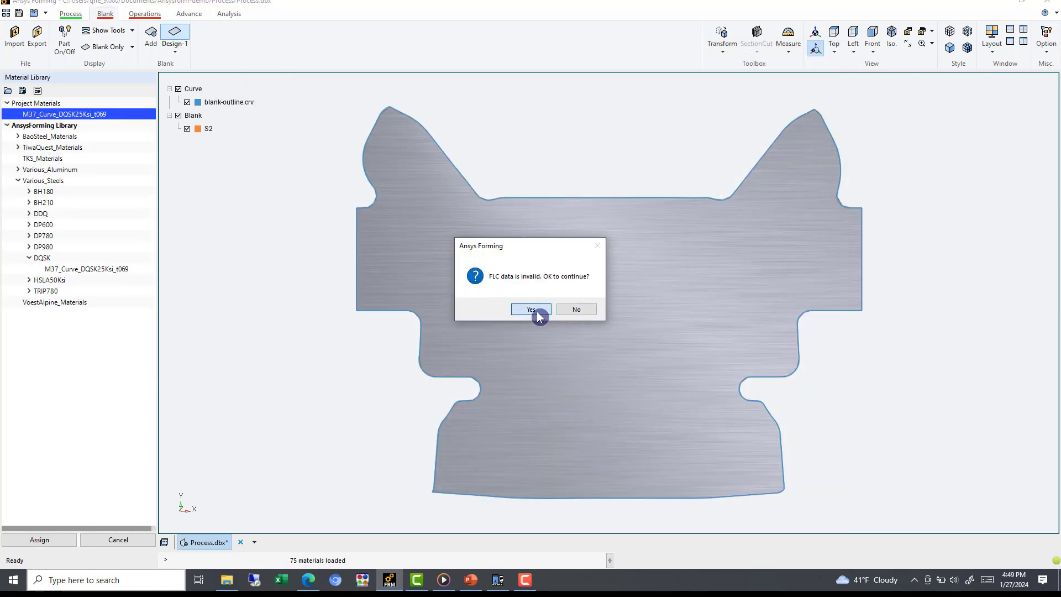
left_click(532, 310)
Set the material's FLD method to Keeler with n 0.23, then save and assign it.
left_click(87, 121)
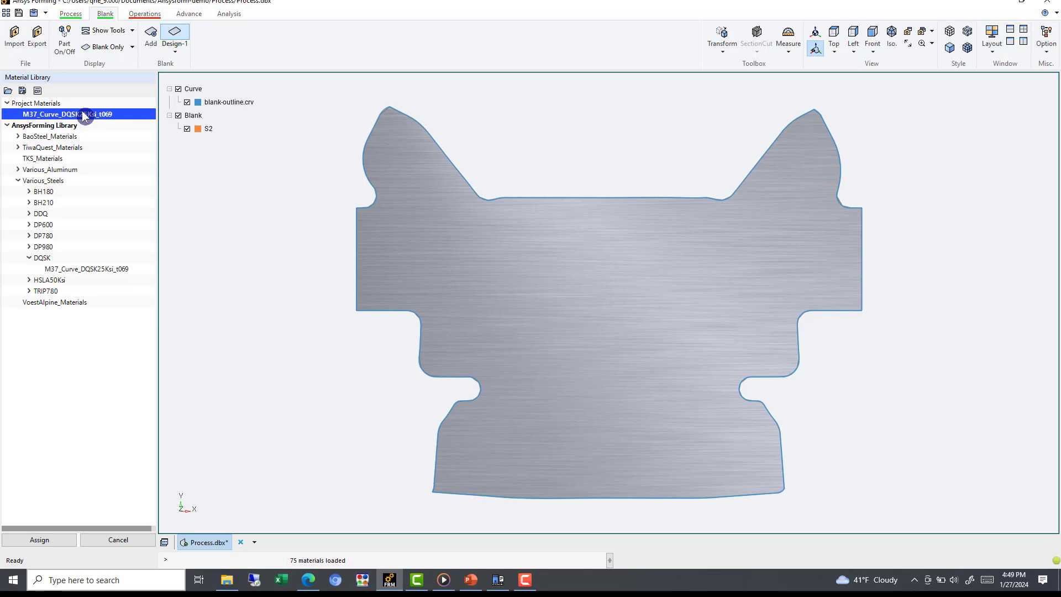
double_click(83, 113)
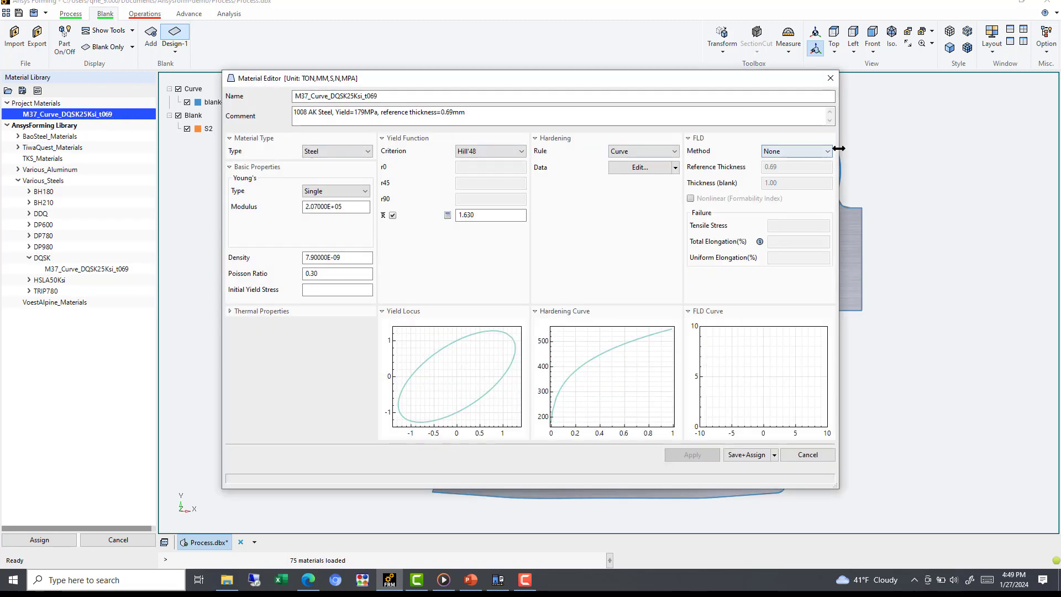
left_click(830, 151)
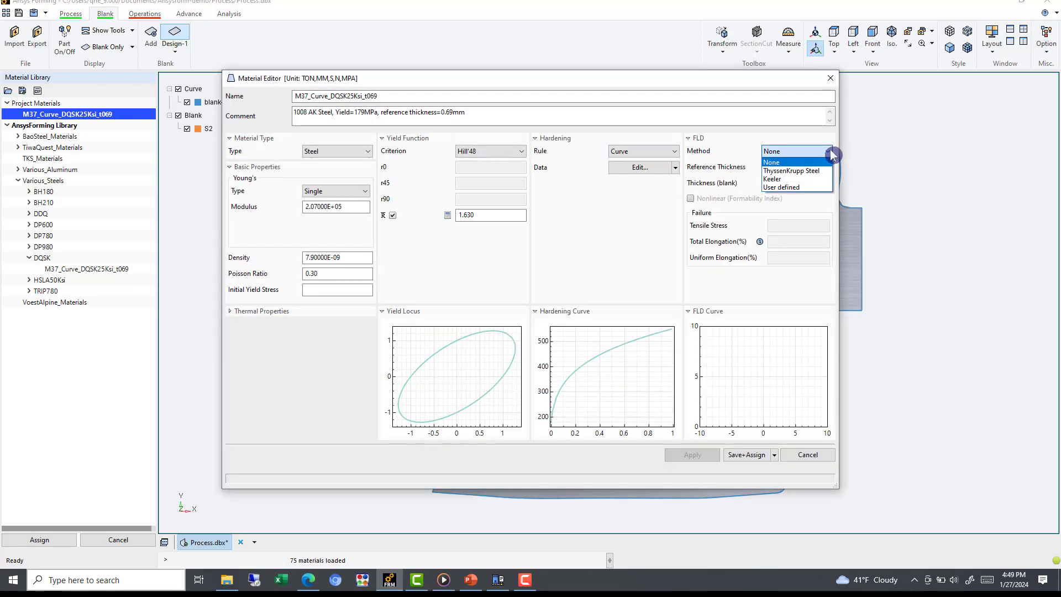
left_click(816, 179)
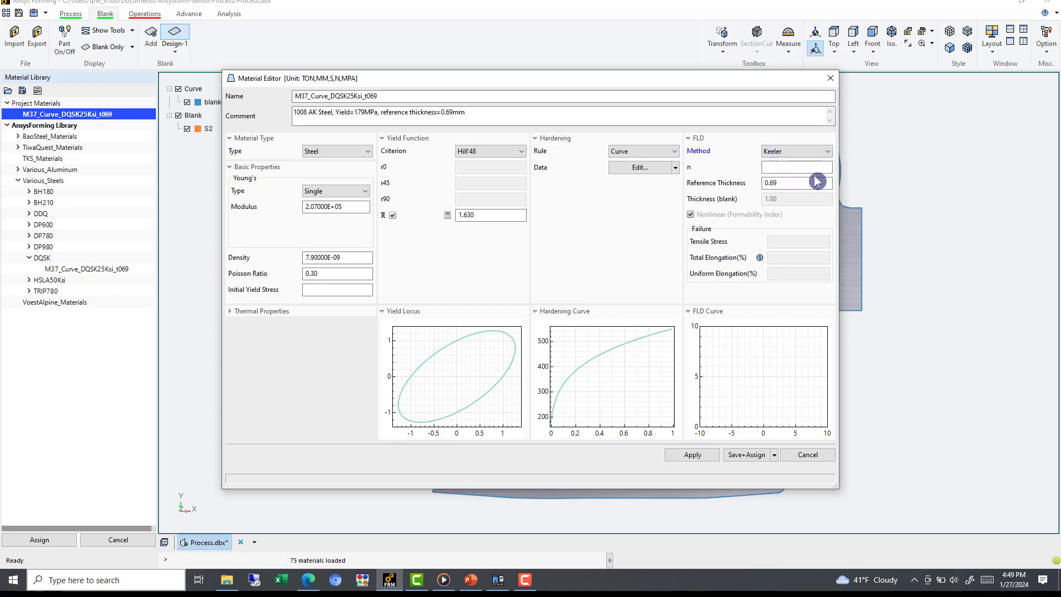
left_click(812, 167)
type("0.23")
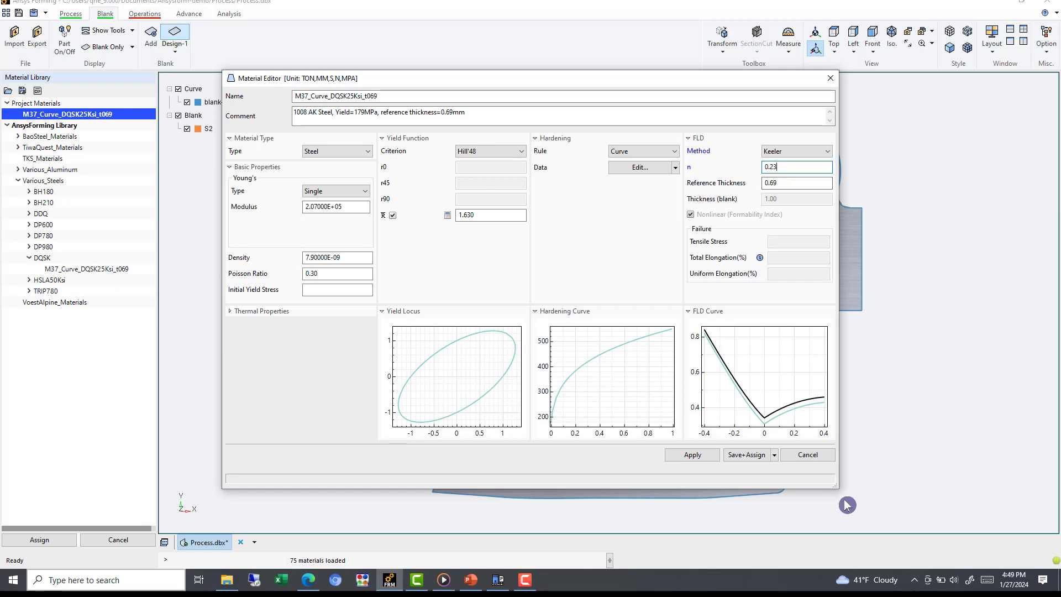
left_click(692, 455)
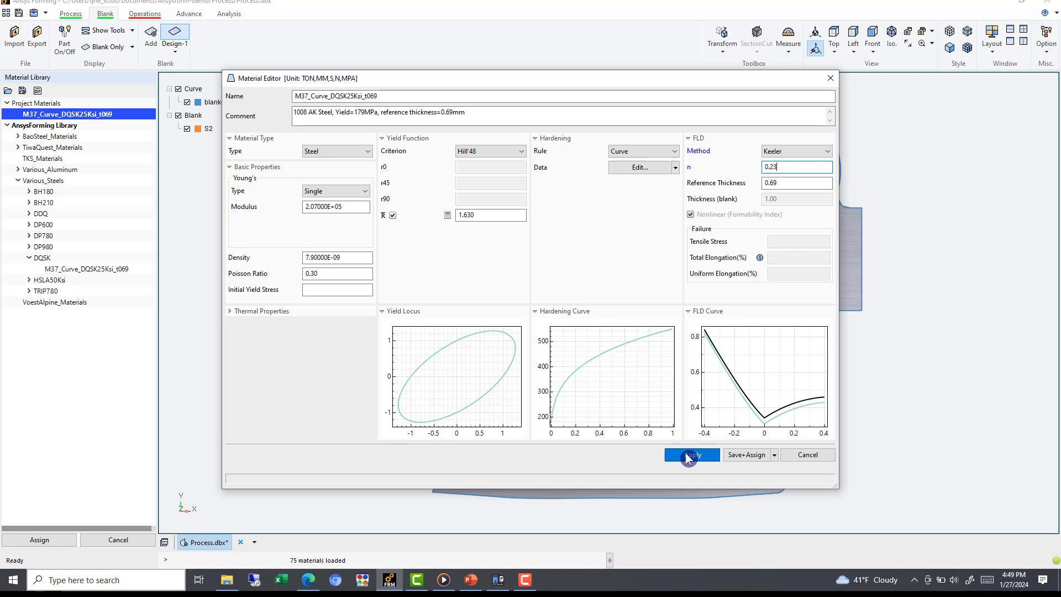
left_click(747, 455)
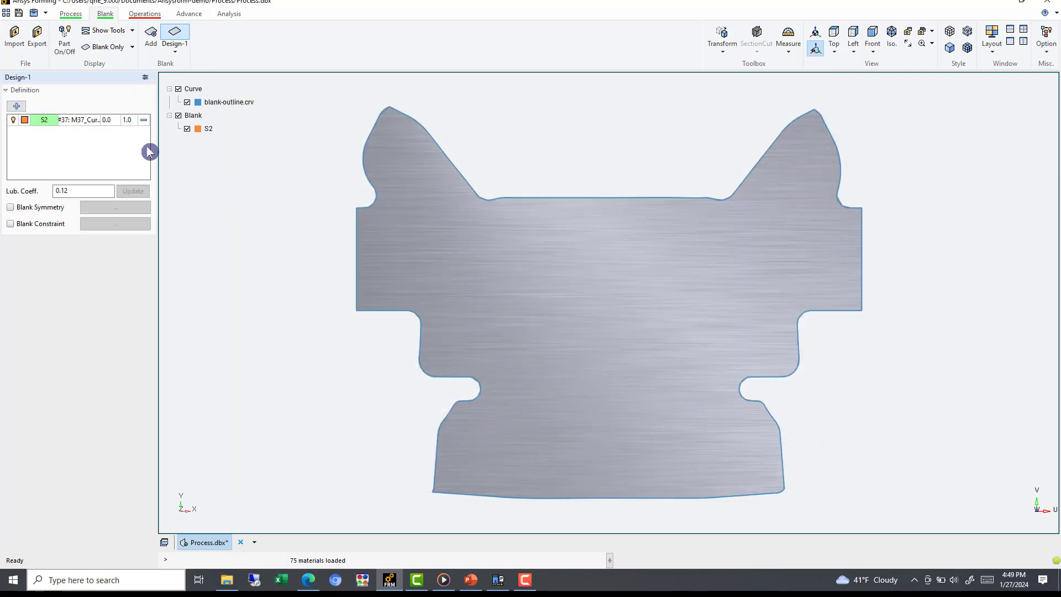
Replace the S2 blank thickness 1.0 with 0.69 and update Design-1.
left_click(132, 120)
key("BackSpace")
key("BackSpace")
key("BackSpace")
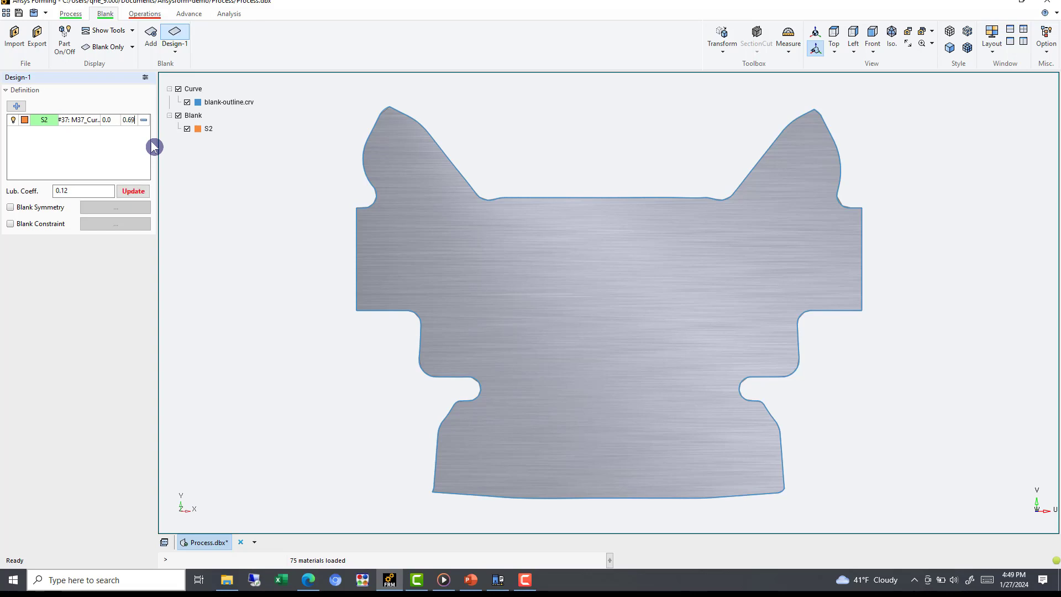
left_click(141, 191)
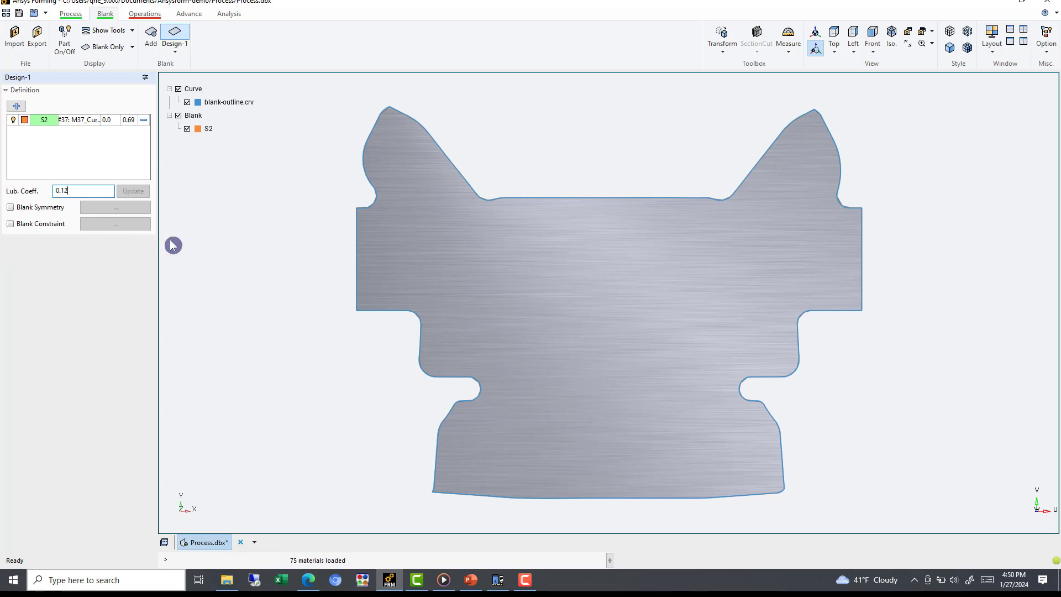
Create the D-10 Draw/Stretch operation, leaving the process setup type unchanged.
left_click(154, 16)
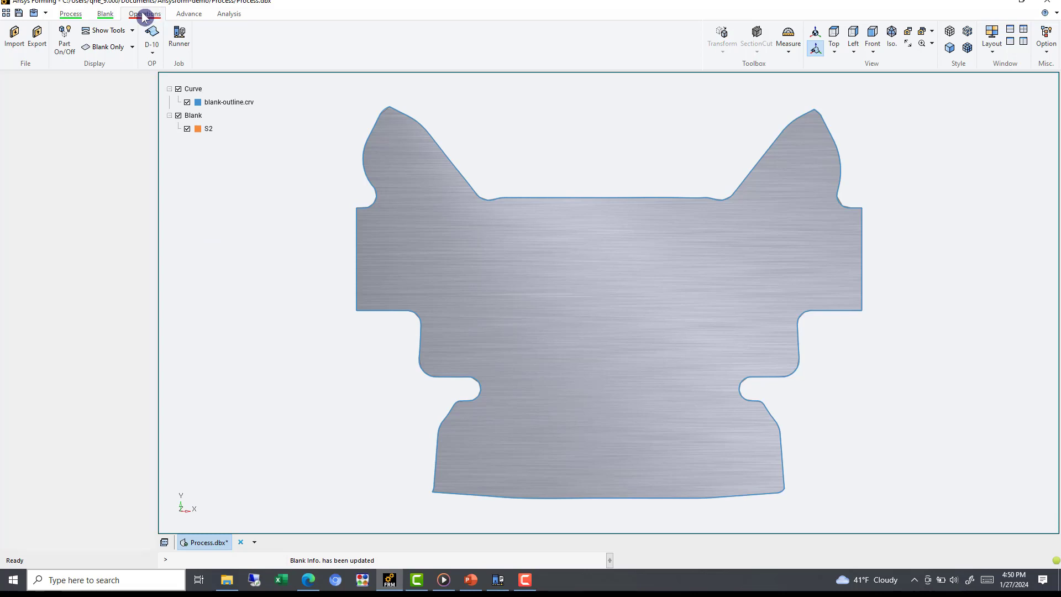
left_click(152, 52)
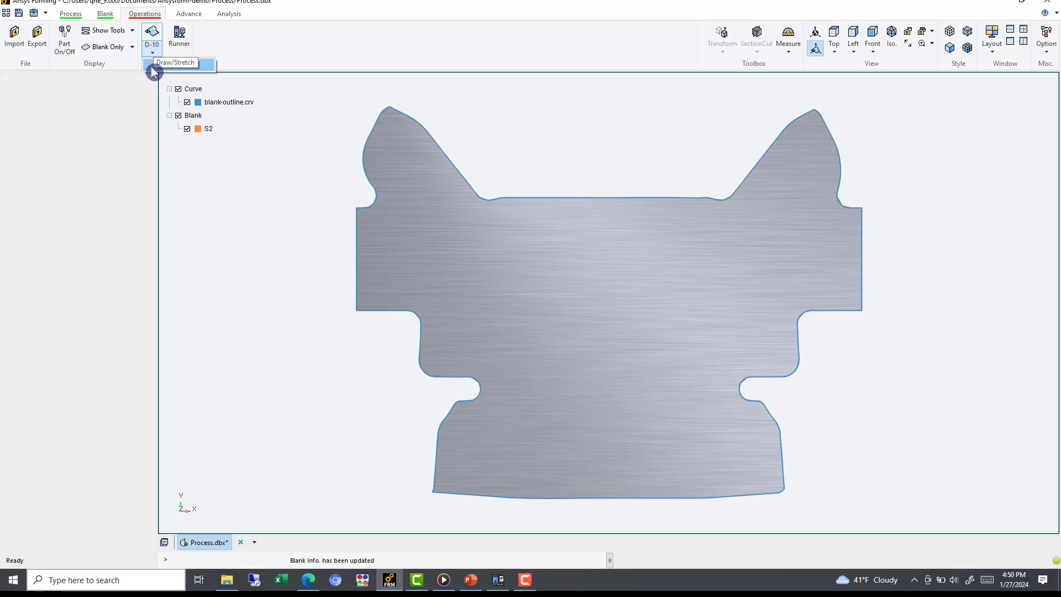
left_click(152, 34)
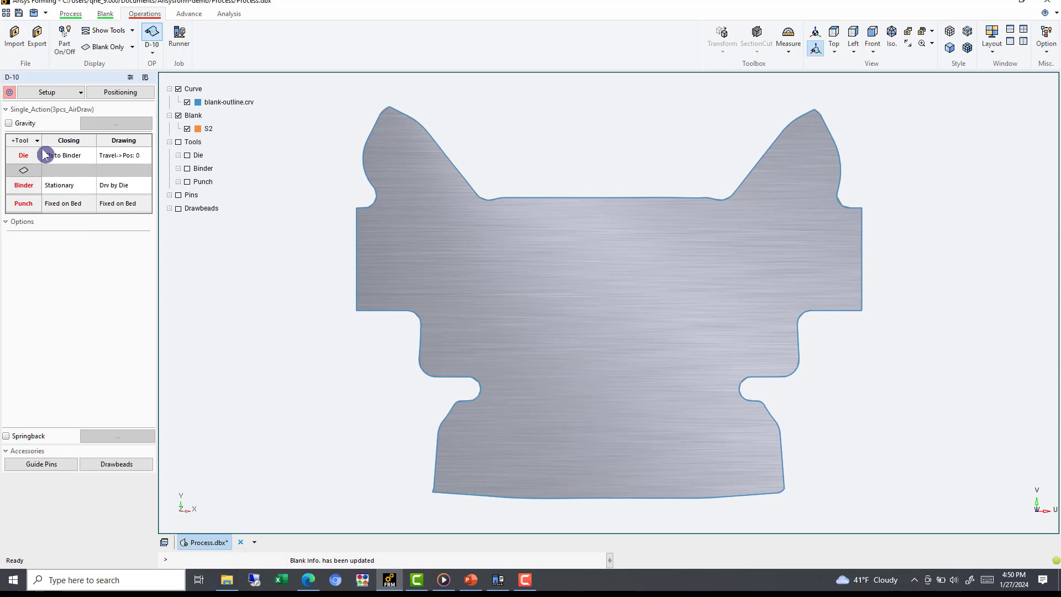
left_click(79, 91)
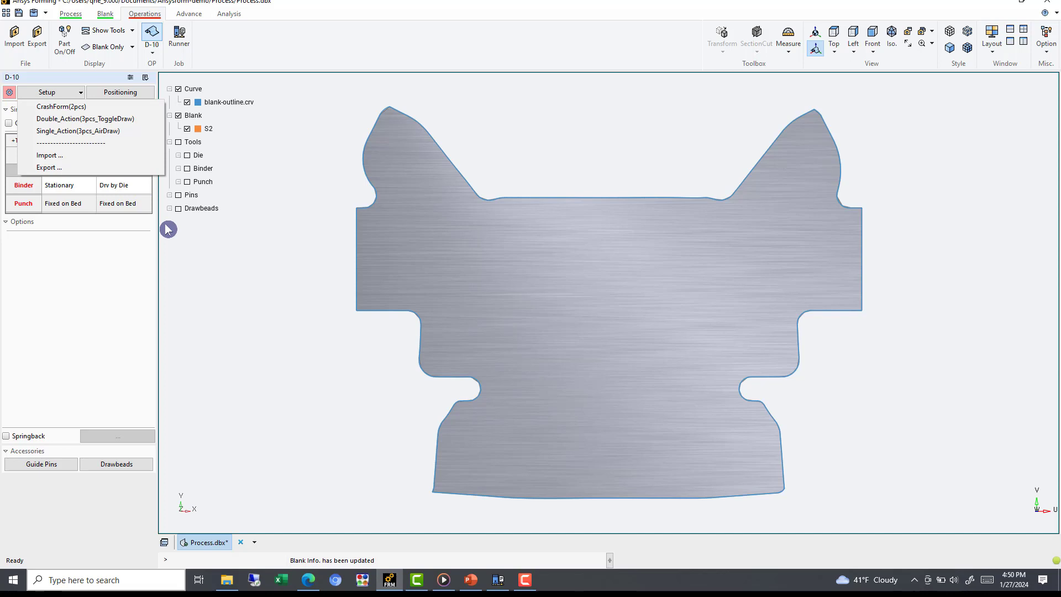
left_click(193, 229)
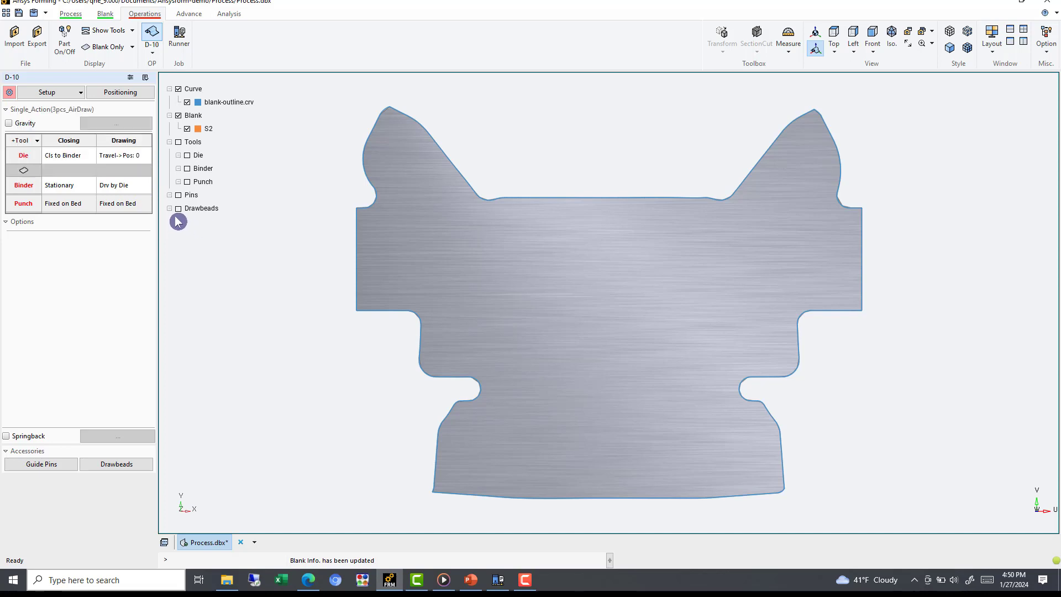
Add Tool4 and Tool5 to the D-10 tool table, plus a third phase, Phase3.
left_click(22, 140)
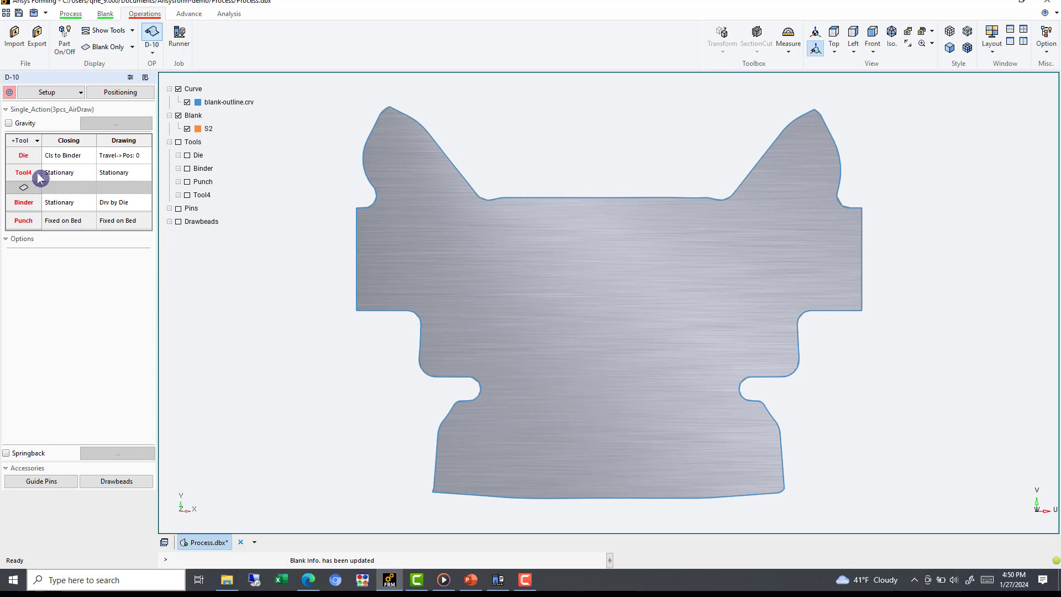
left_click_drag(39, 177, 39, 209)
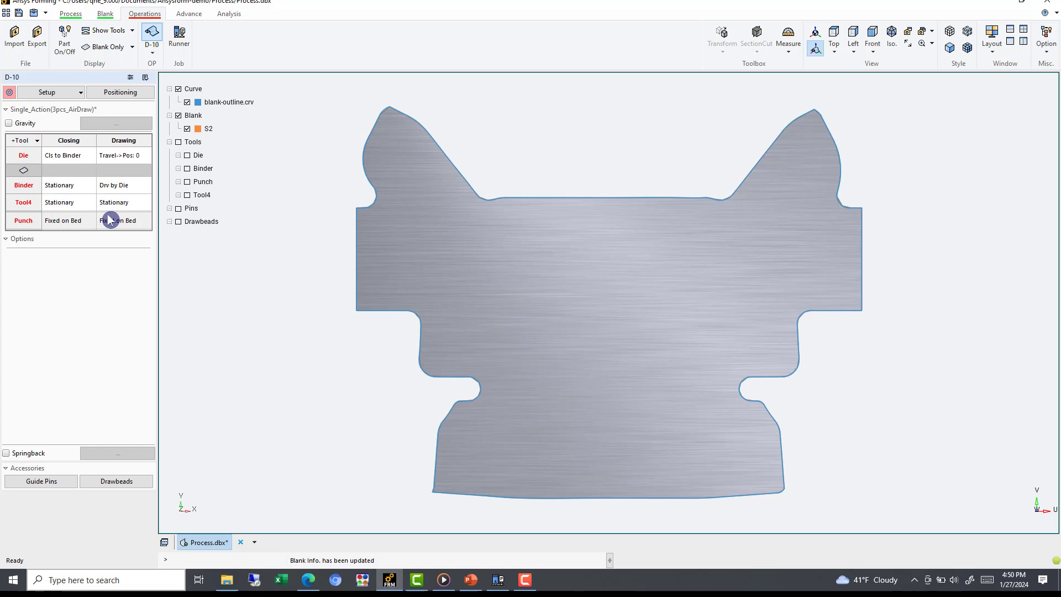
left_click(23, 141)
left_click(23, 142)
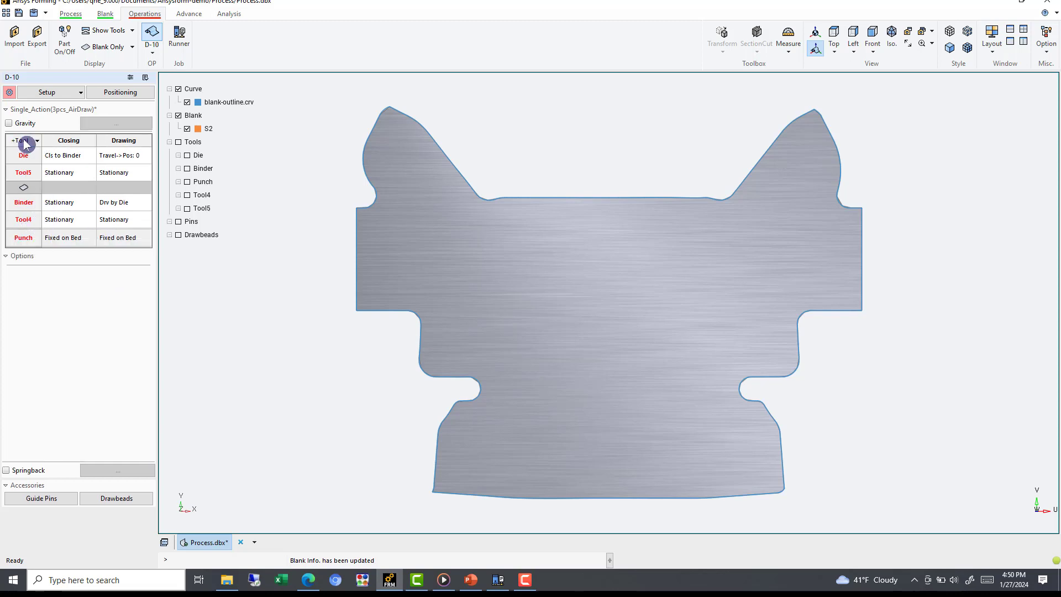
left_click(36, 141)
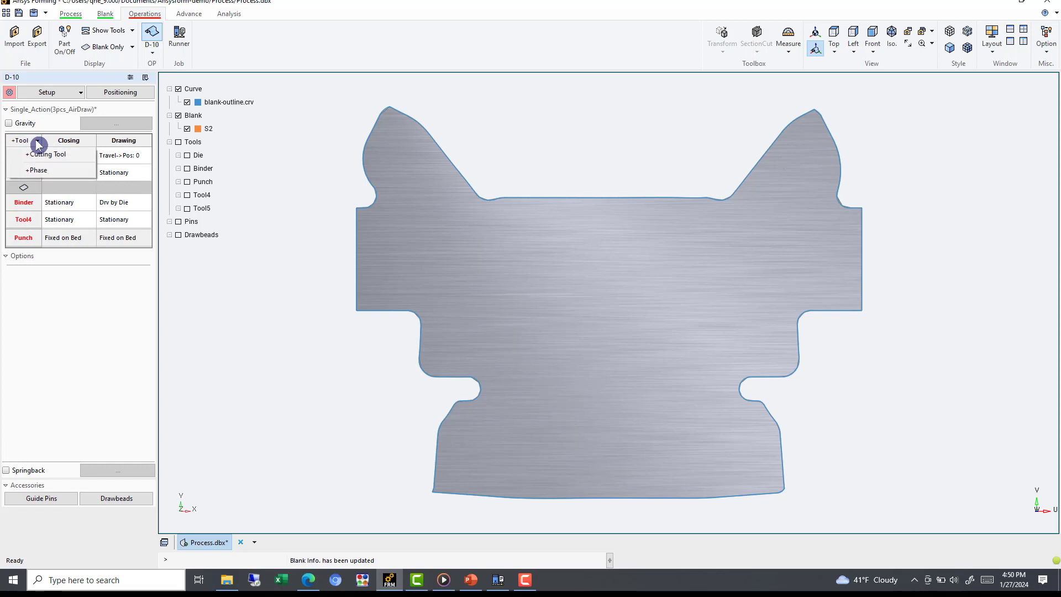
left_click(73, 171)
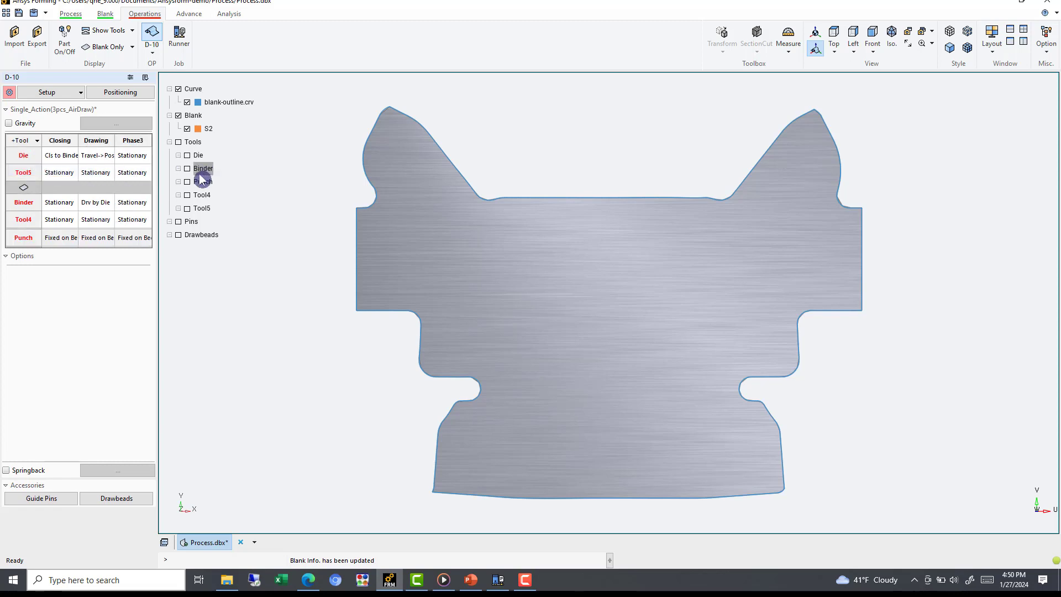
Delete the Tool4 and Tool5 rows and the Phase3 column from the D-10 tool table.
left_click(32, 220)
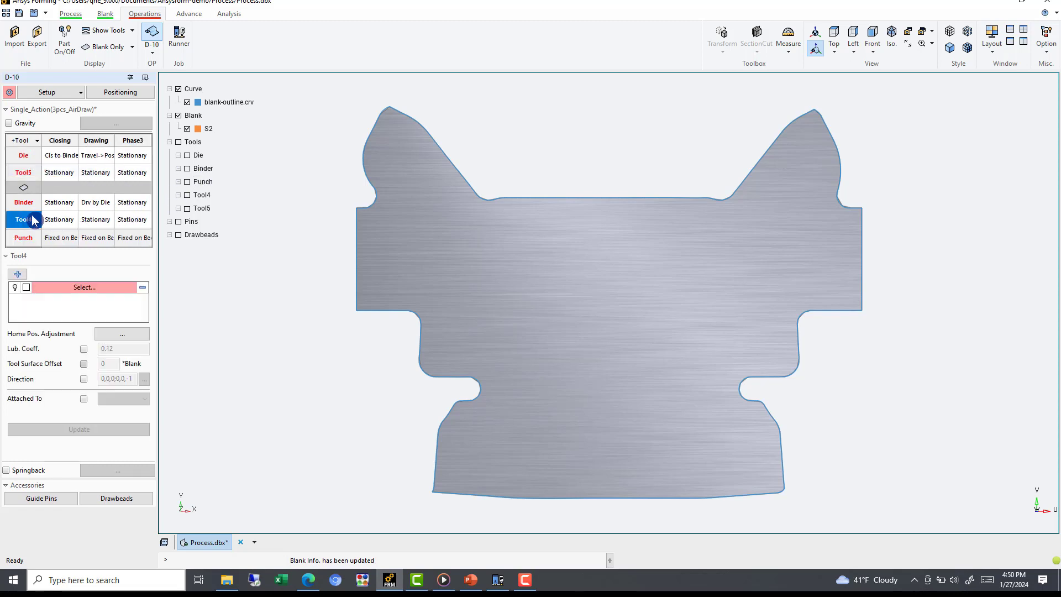
right_click(32, 219)
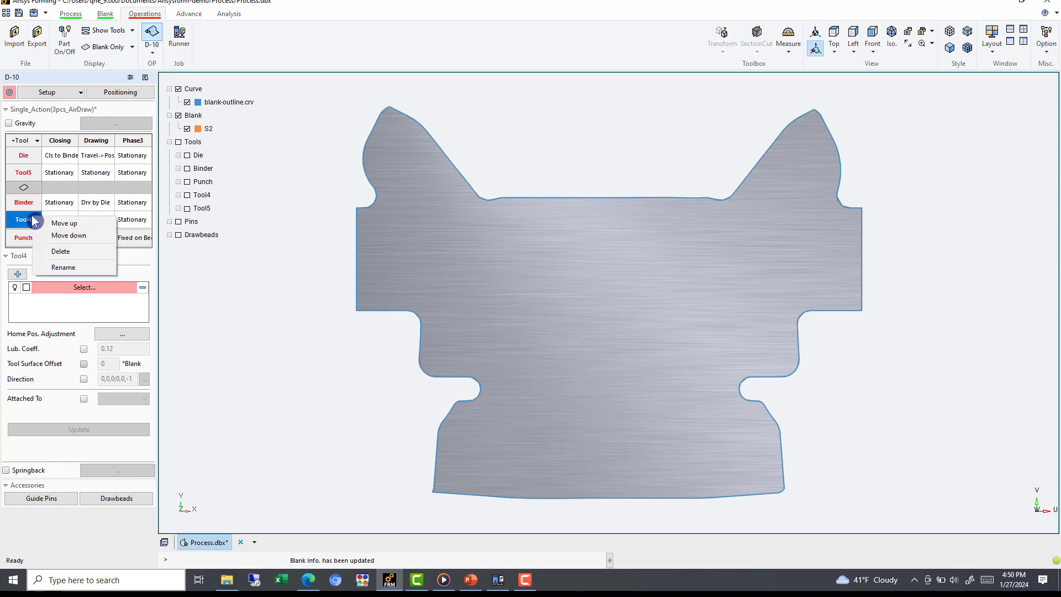
left_click(60, 254)
right_click(29, 171)
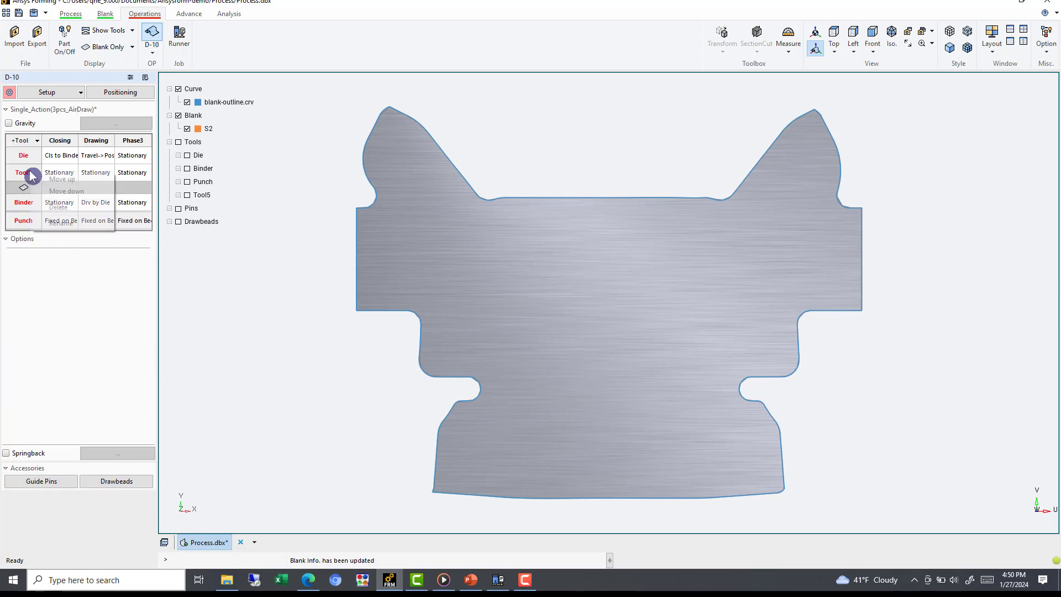
left_click(73, 207)
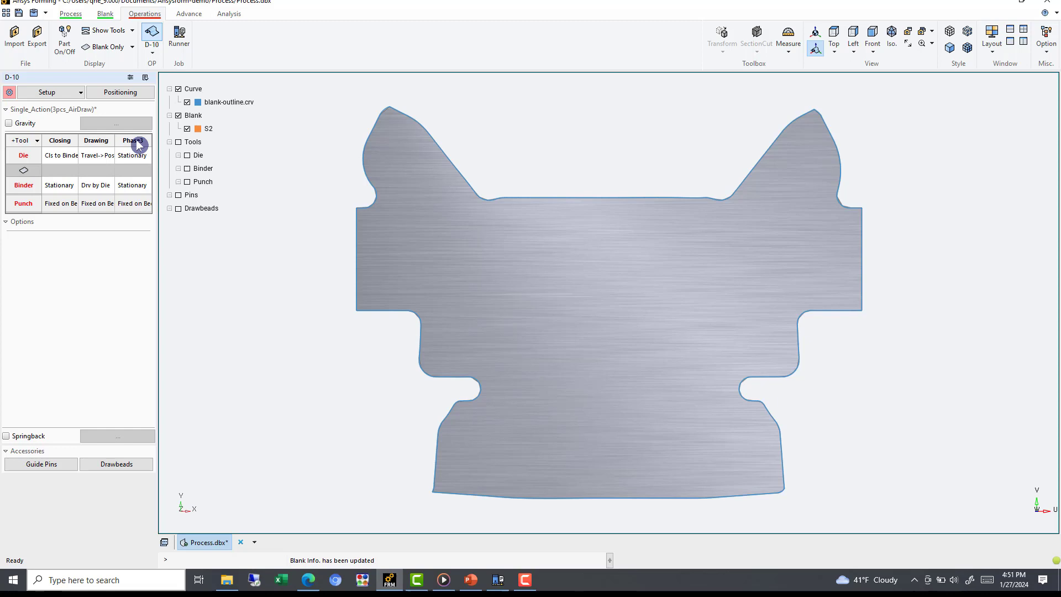
right_click(140, 145)
left_click(212, 176)
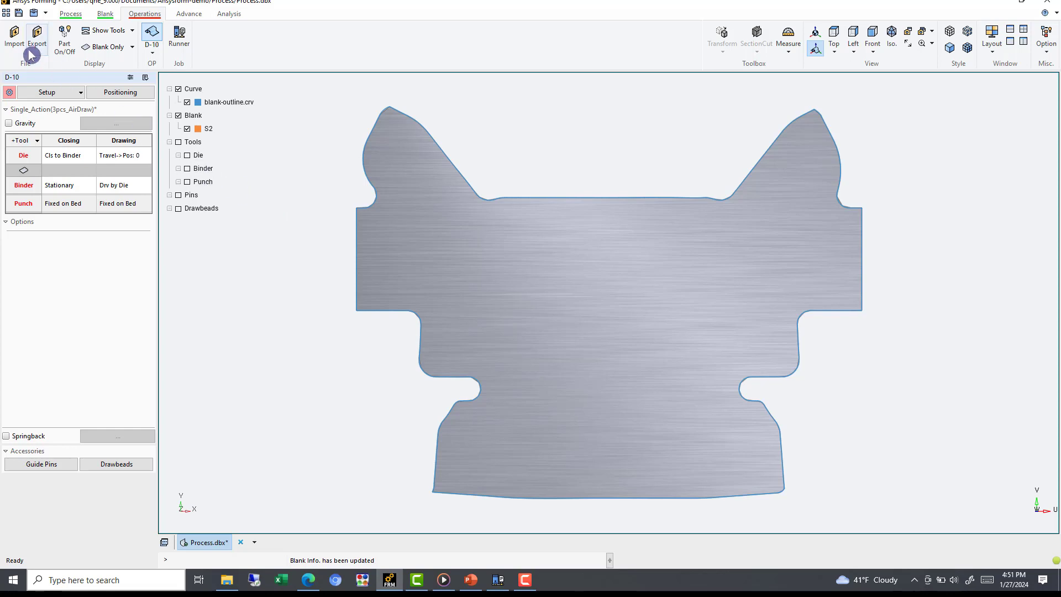
Import die1.iges as a new surface.
left_click(16, 39)
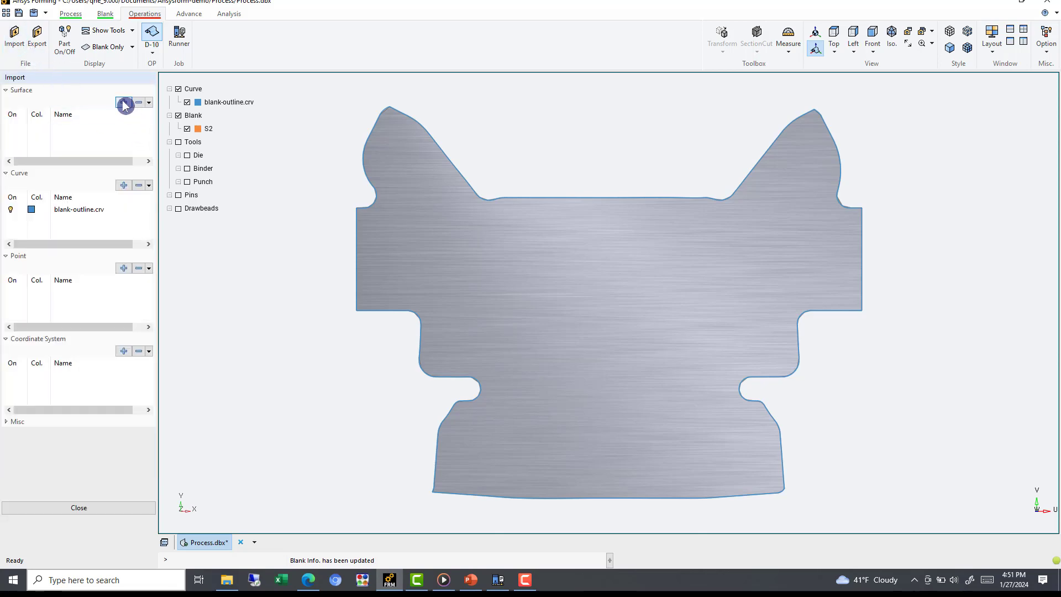
left_click(124, 103)
left_click(329, 118)
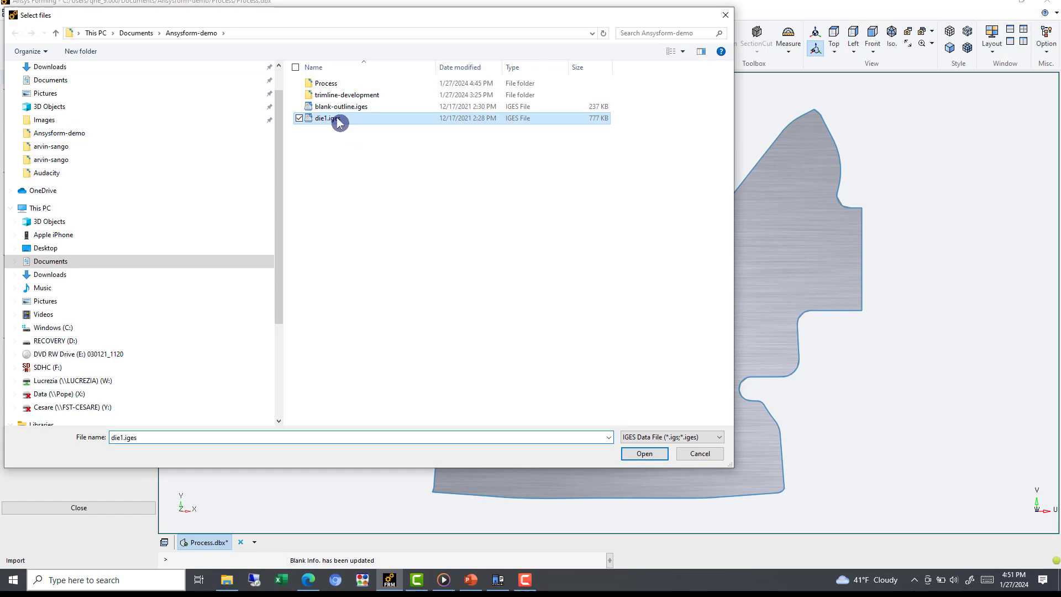
left_click(646, 454)
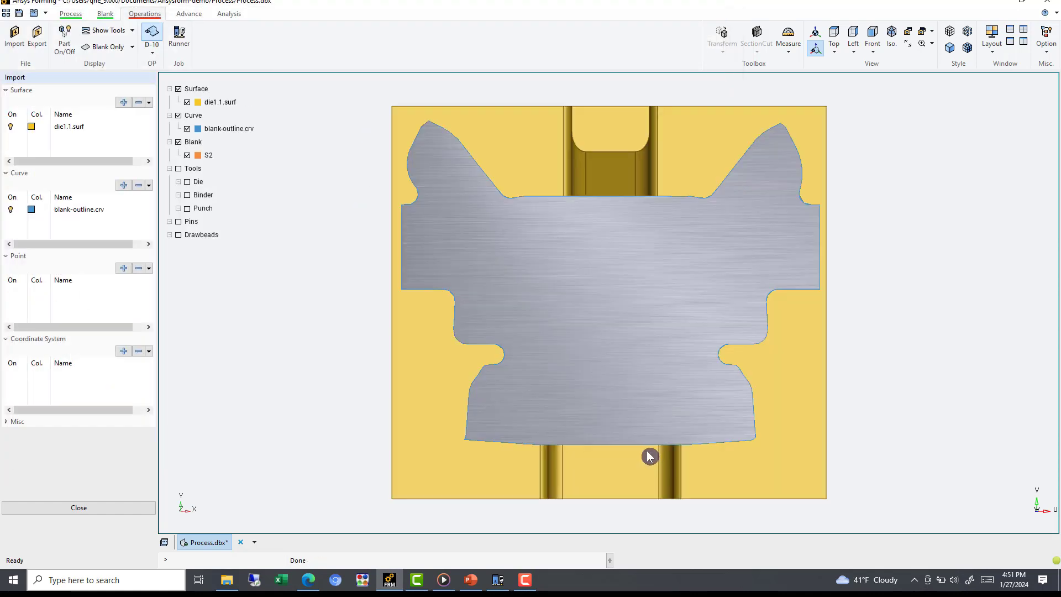
Hide the blank and its outline curve and view the die isometrically.
left_click(187, 155)
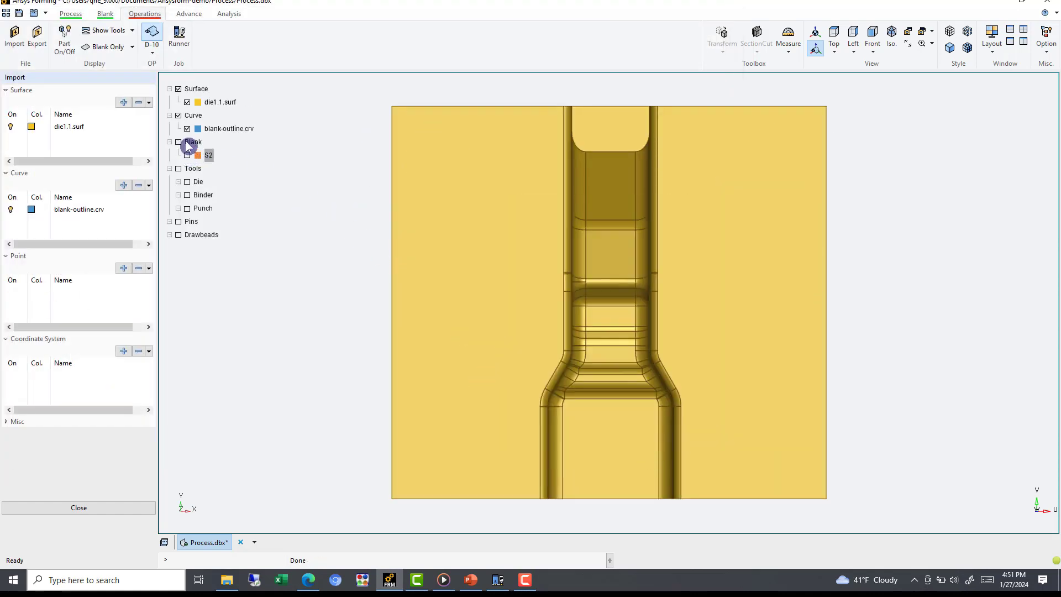
left_click(178, 116)
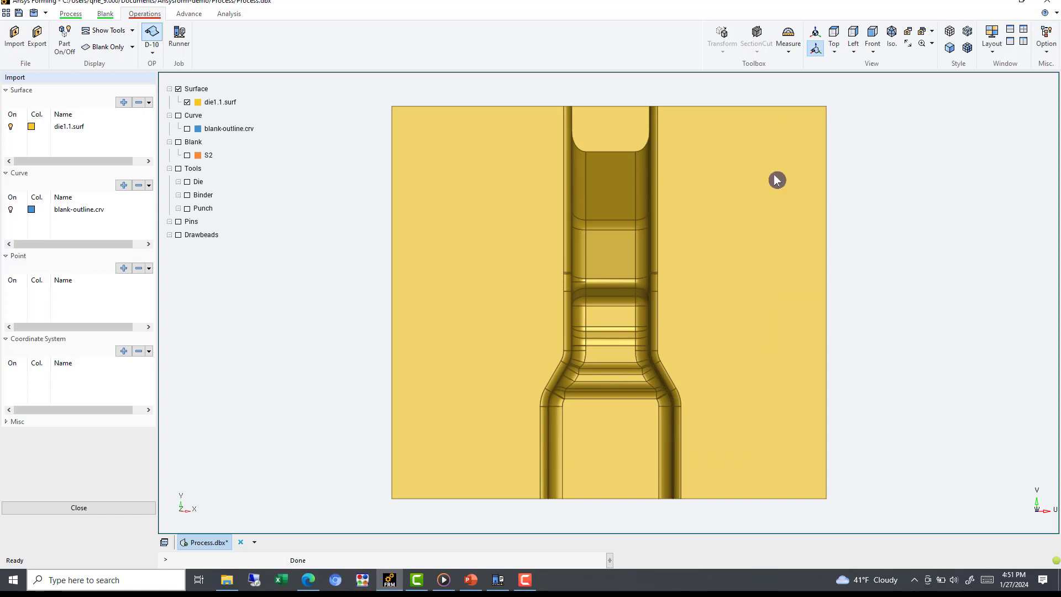
left_click(892, 36)
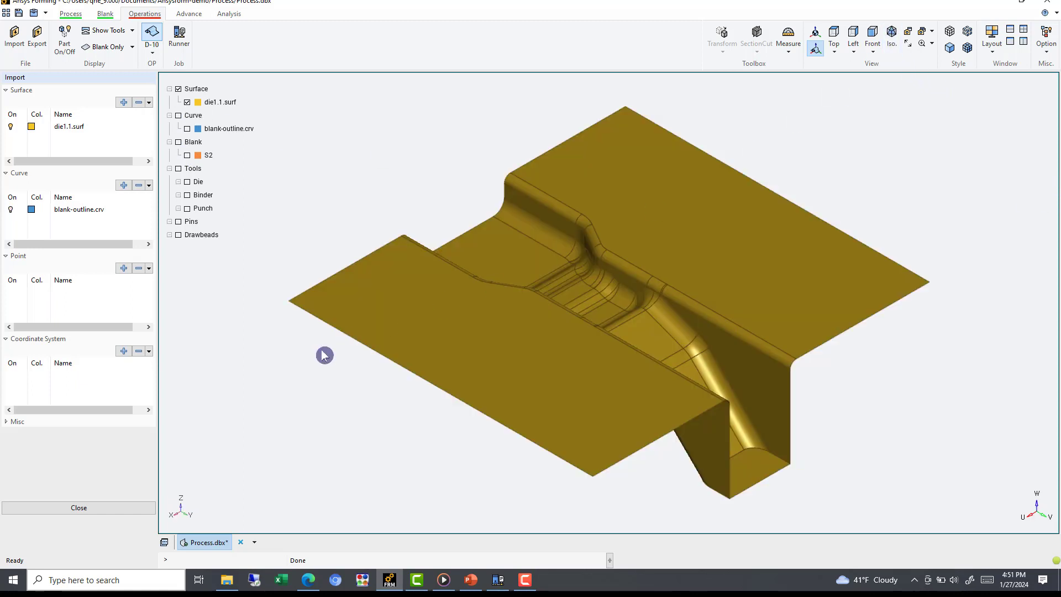
left_click(79, 507)
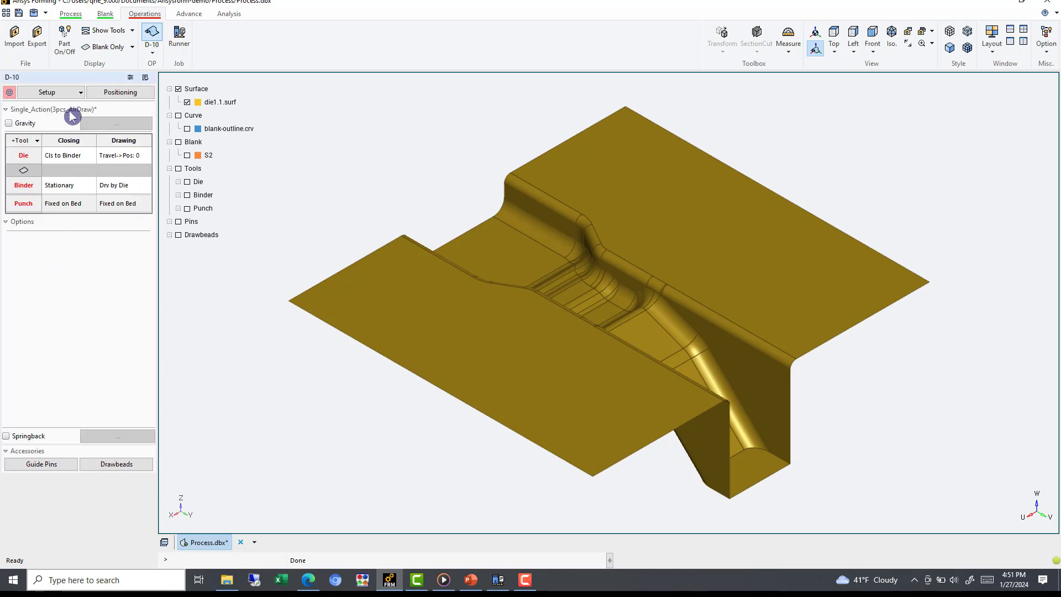
Switch to the double action setup and define punch surface S4 from all faces except both flat flanges.
left_click(78, 92)
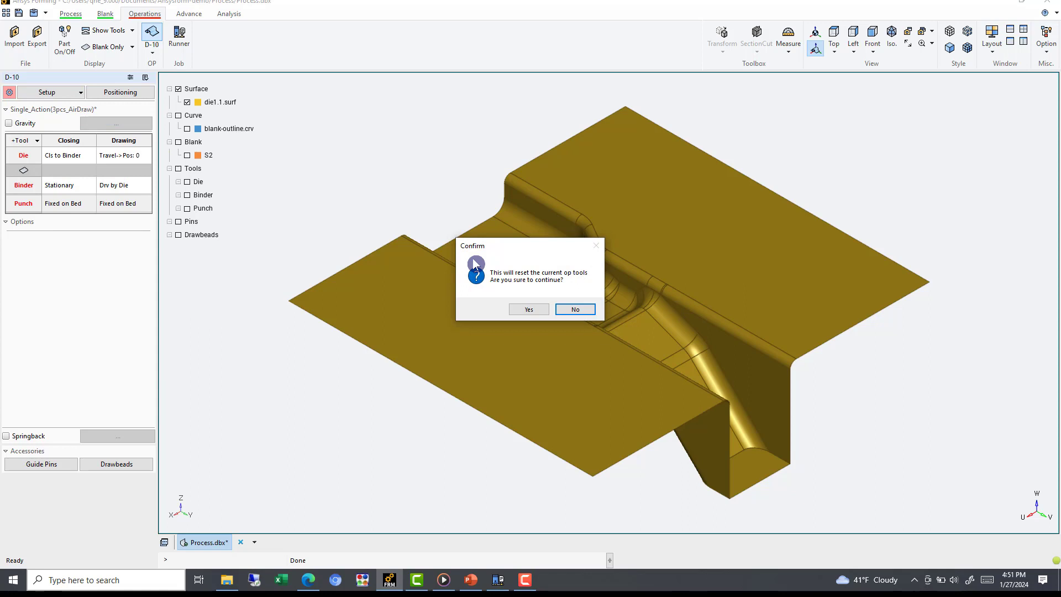
left_click(529, 309)
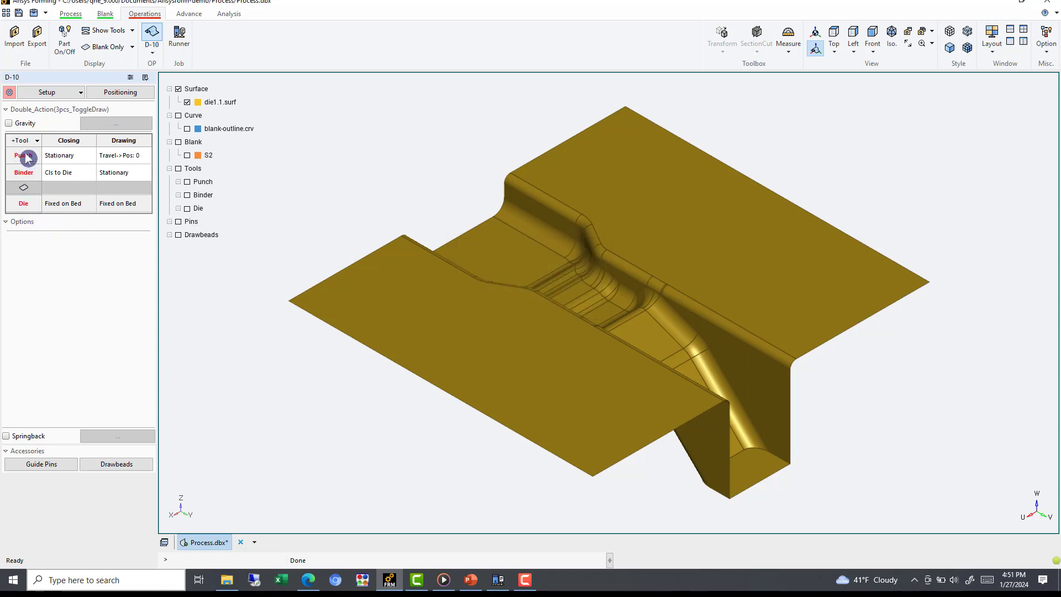
left_click(25, 156)
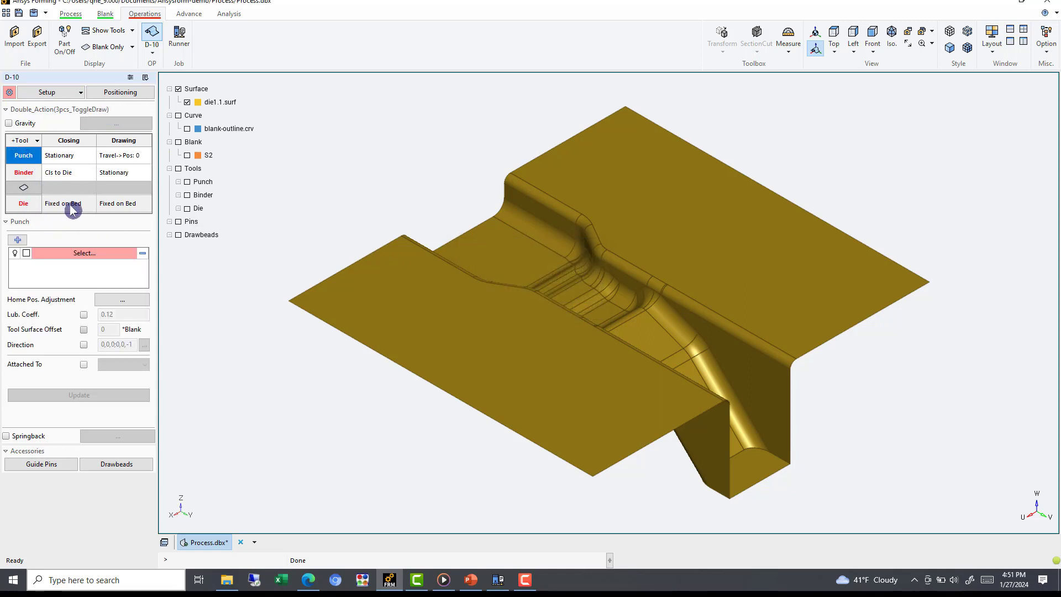
left_click(95, 255)
left_click(24, 164)
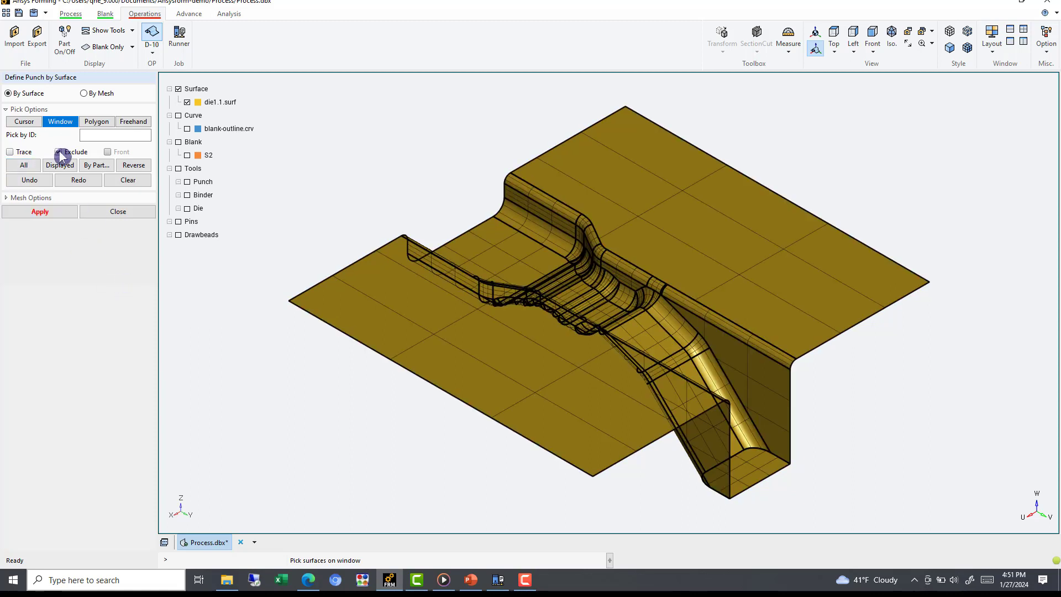
left_click(466, 316)
left_click(648, 237)
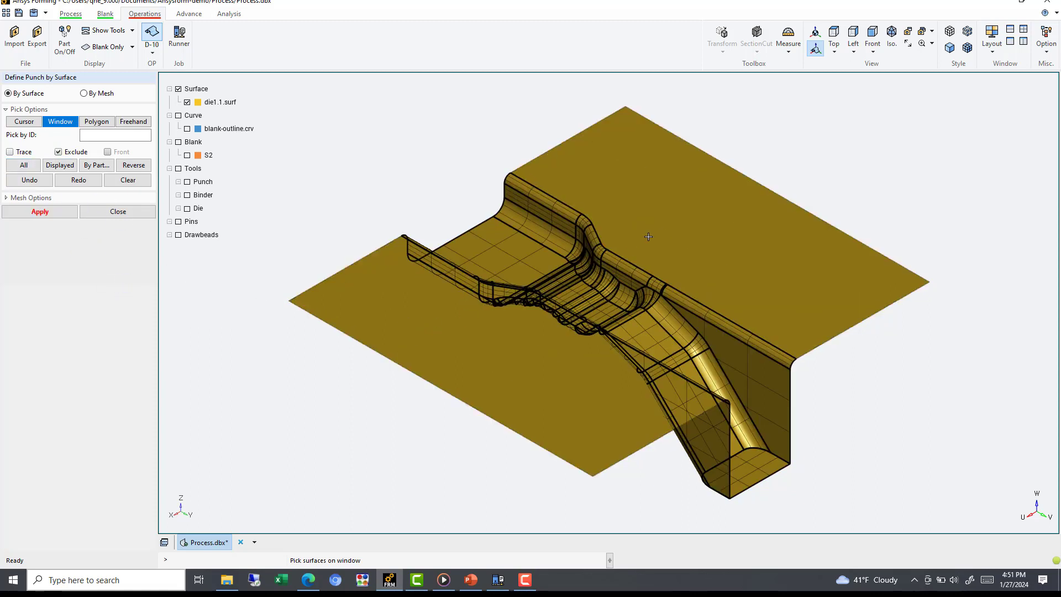
left_click(40, 212)
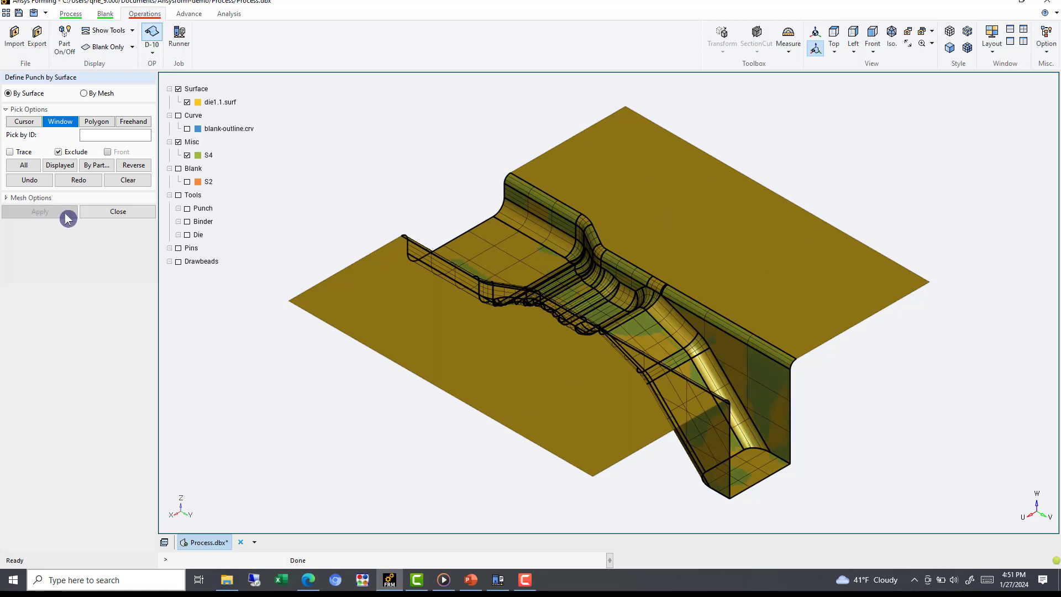
left_click(119, 213)
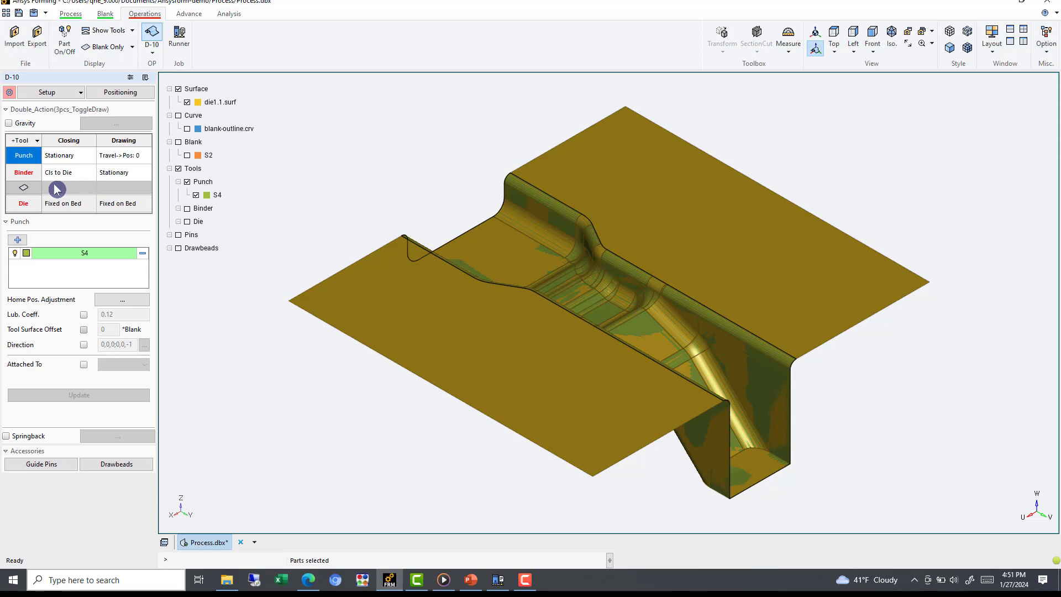
Create binder surface S5 from the front and back flat flanges.
left_click(27, 175)
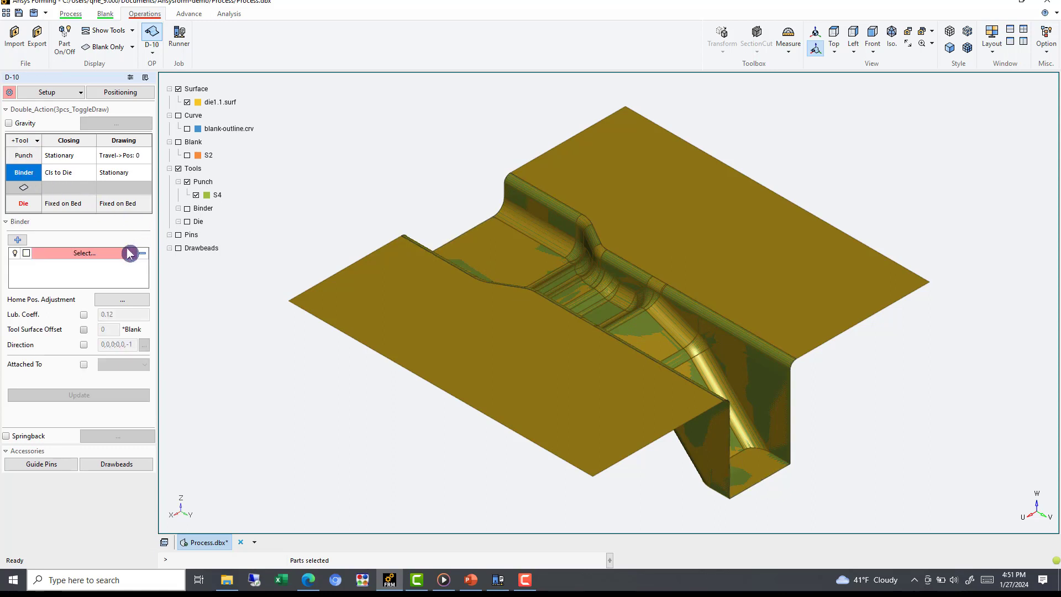
left_click(101, 256)
left_click(80, 257)
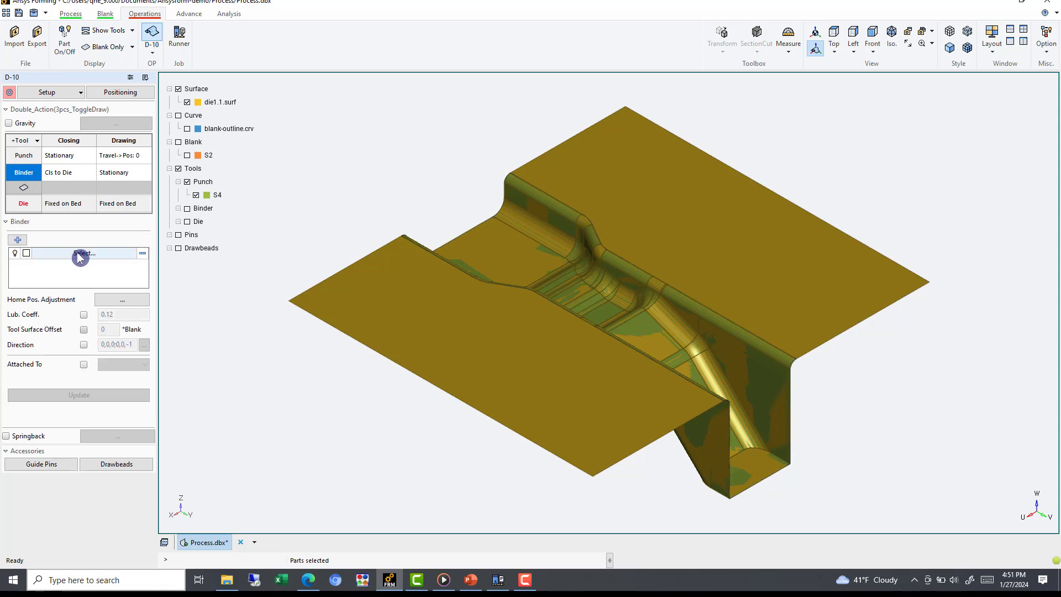
left_click(454, 311)
left_click(620, 228)
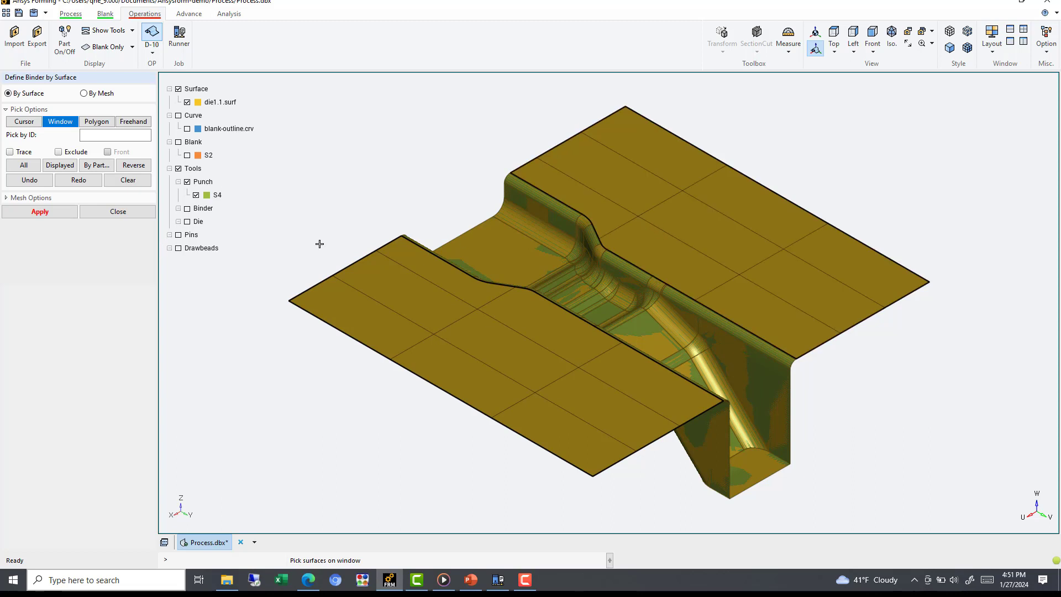
left_click(51, 213)
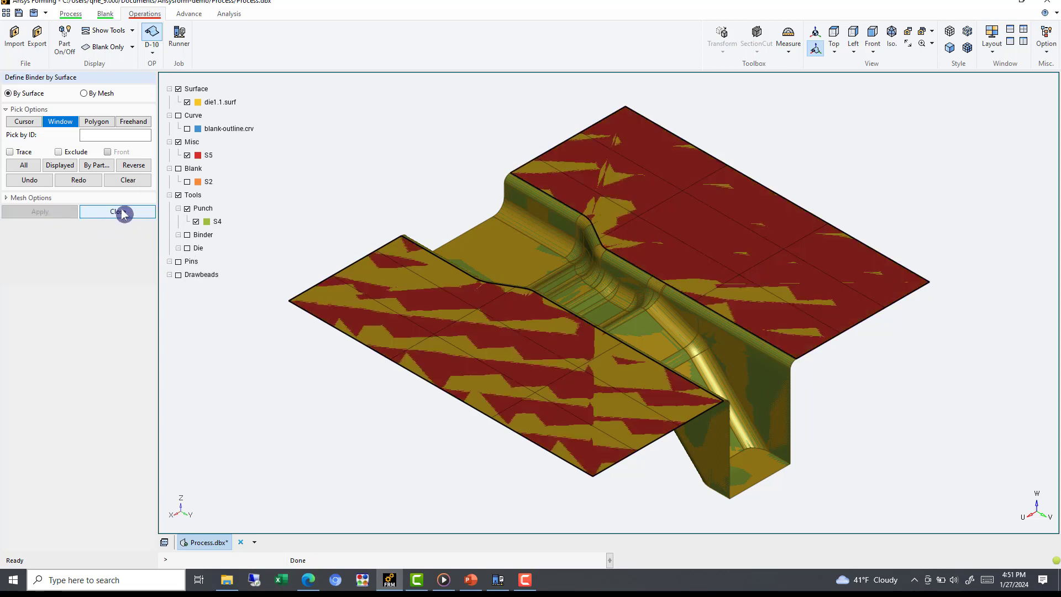
left_click(123, 213)
left_click(306, 307)
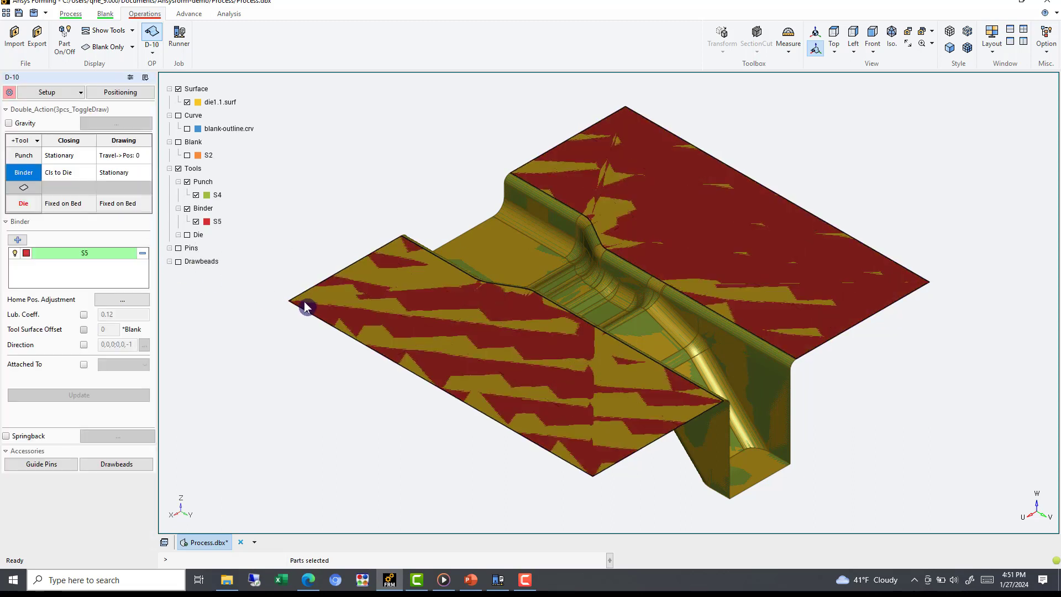
Create die surface S6 from all faces, hiding punch, binder and die1.1.surf.
left_click(25, 204)
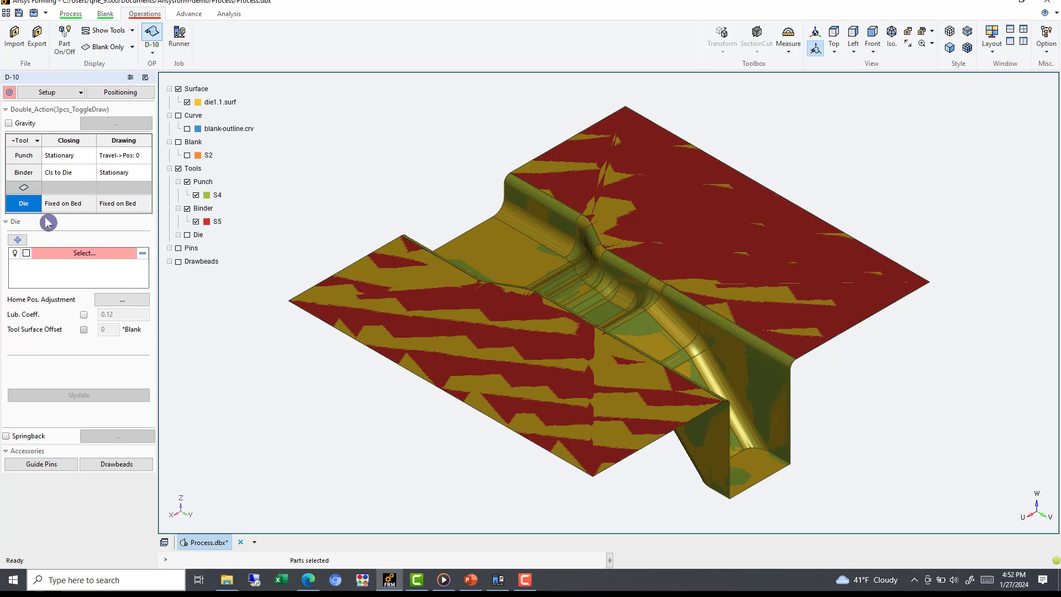
left_click(190, 183)
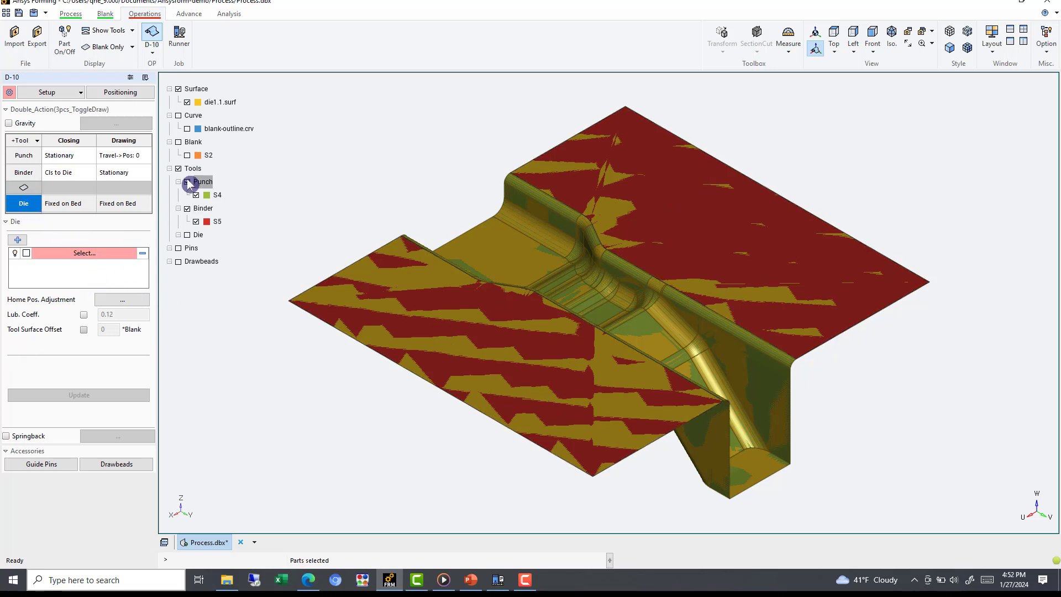
left_click(187, 209)
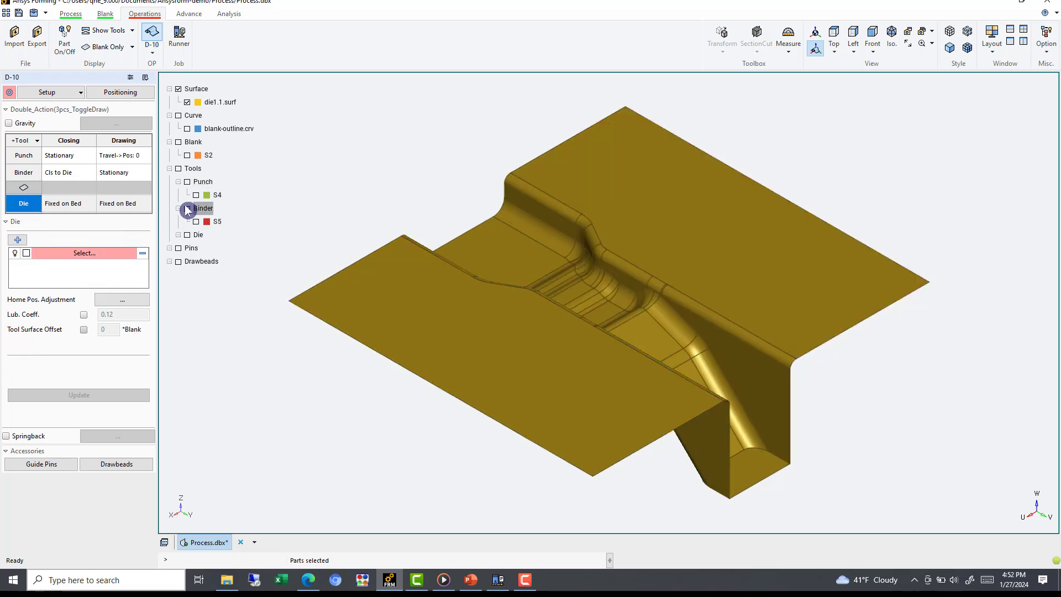
left_click(80, 254)
left_click(32, 168)
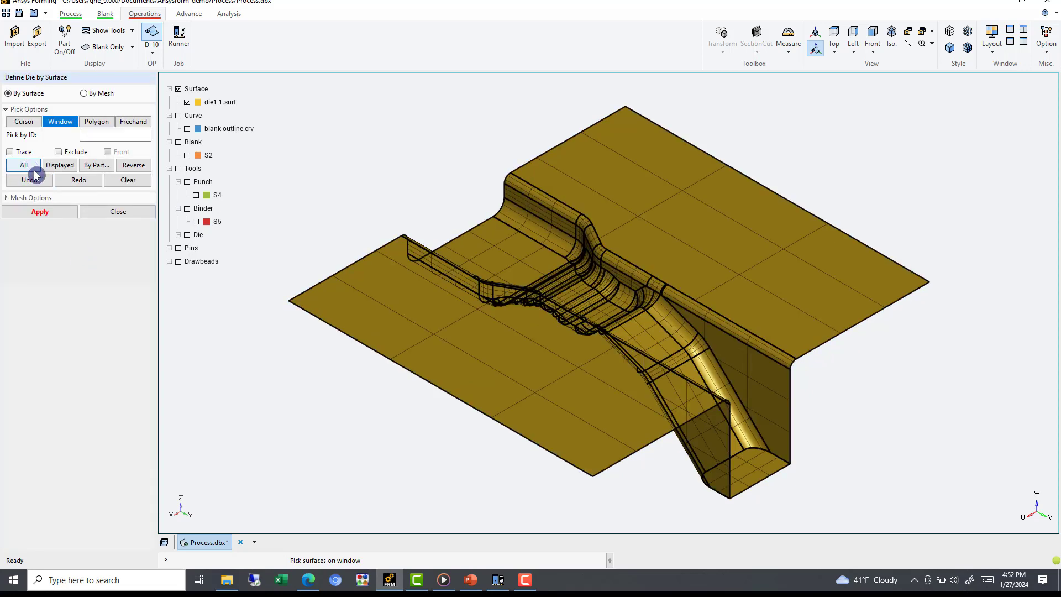
left_click(33, 213)
left_click(113, 213)
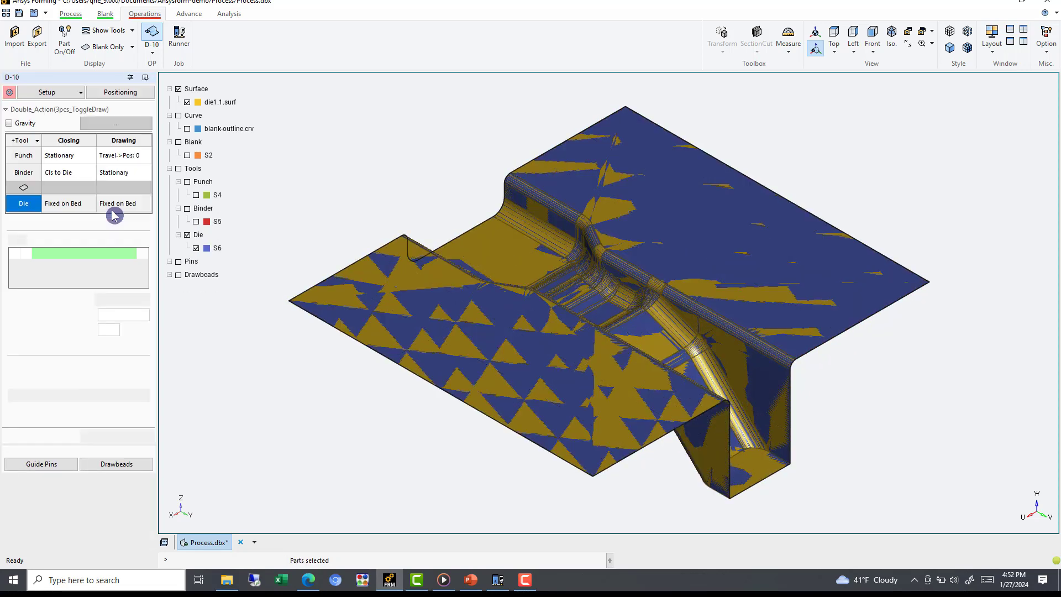
left_click(187, 103)
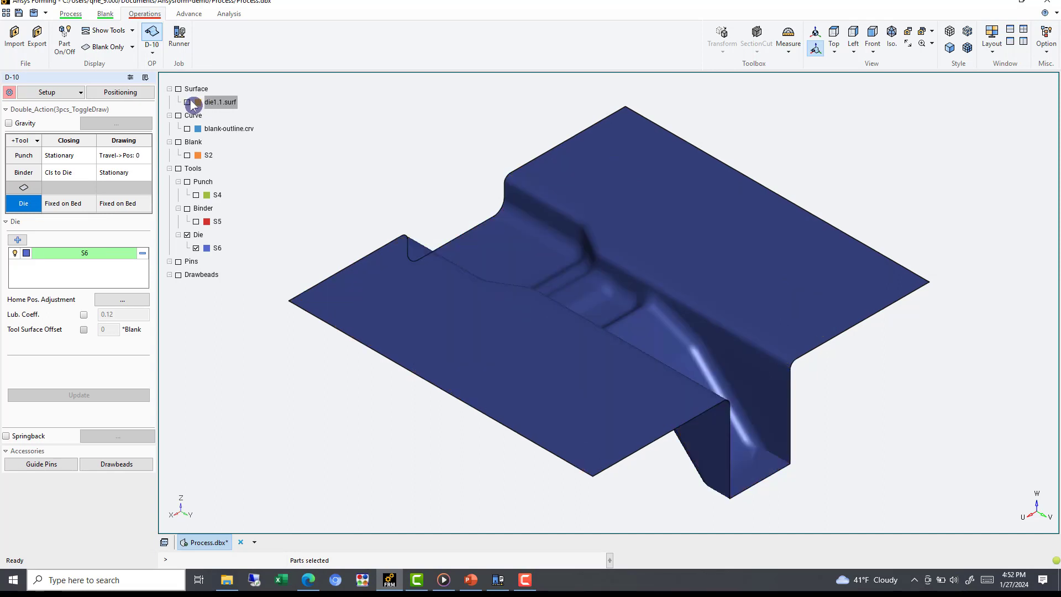
In OP Setting, apply Define Offset with Upper Tool(s) set to 1.
left_click(12, 98)
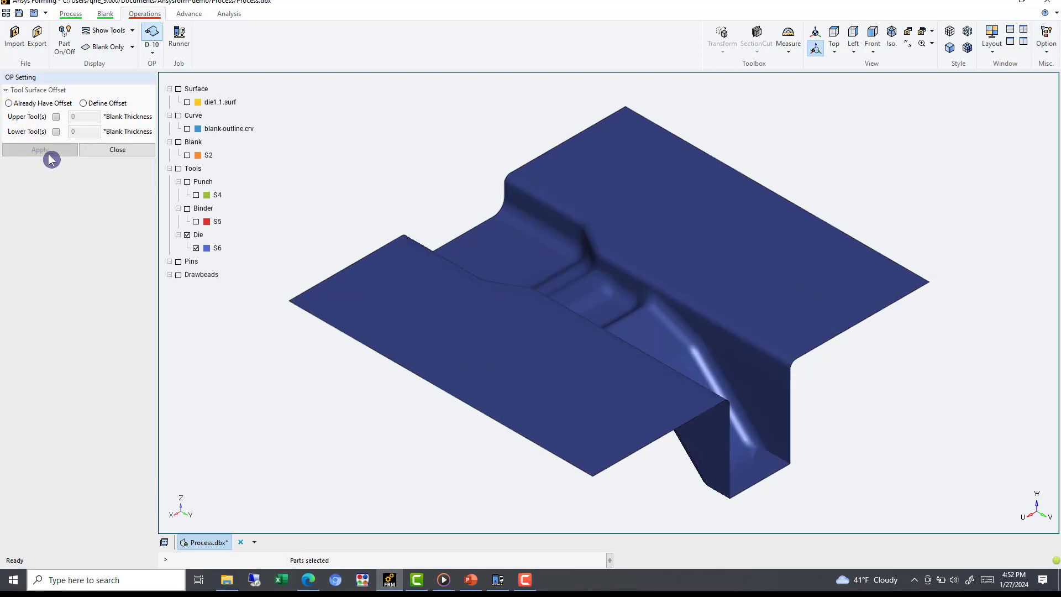
left_click(85, 104)
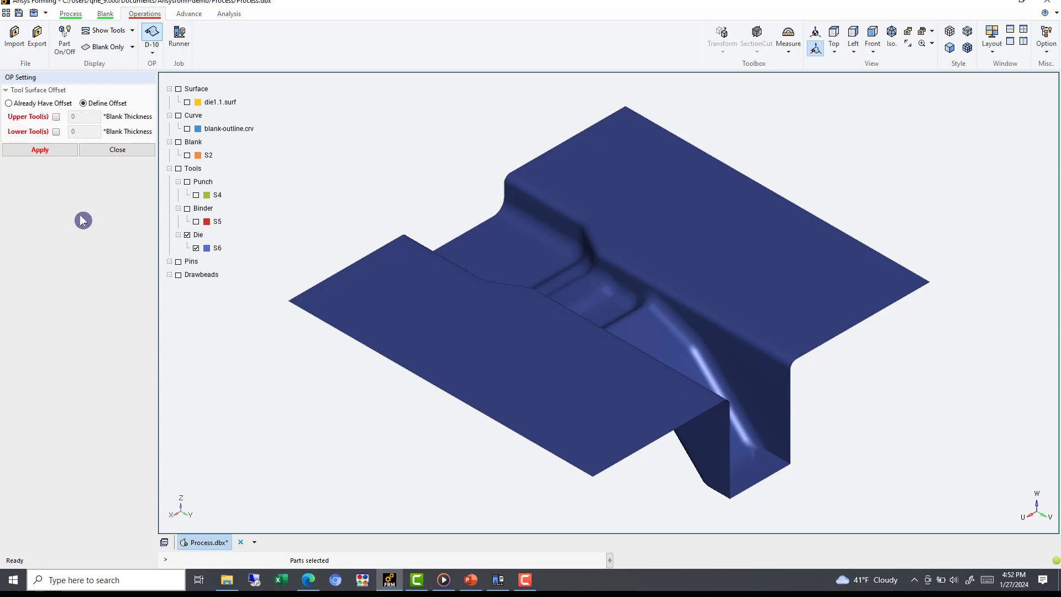
left_click(56, 116)
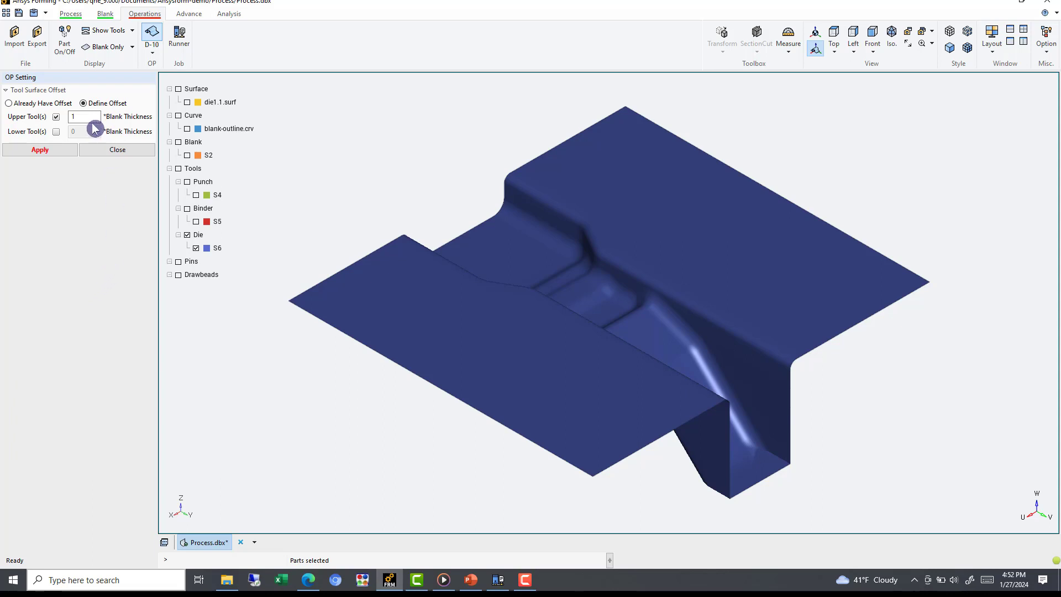
left_click(40, 151)
left_click(113, 148)
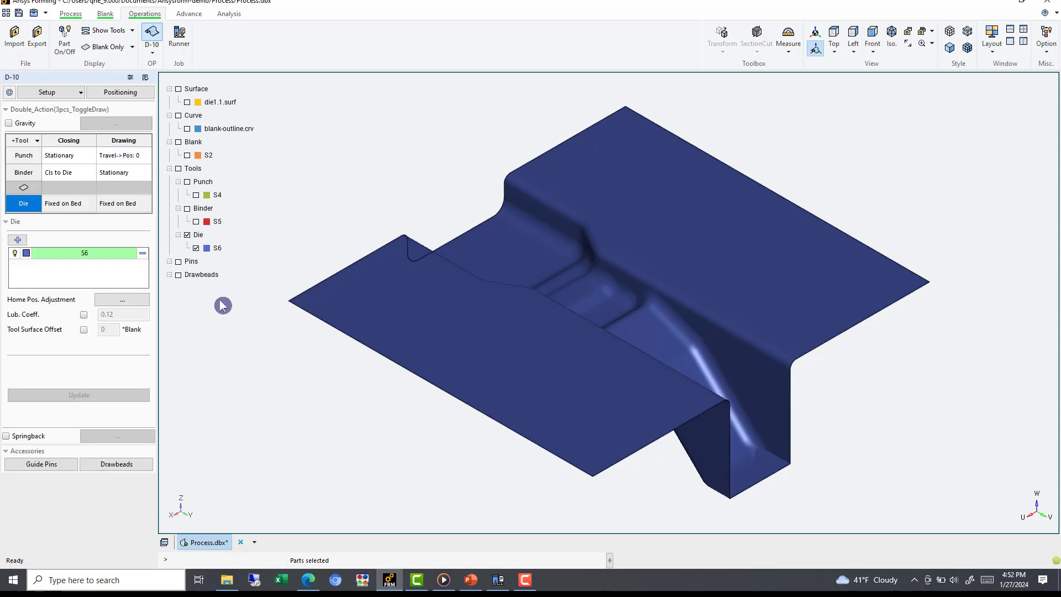
Show all tools and update the binder's Cls to Die settings, leaving force control and springback off.
left_click(178, 168)
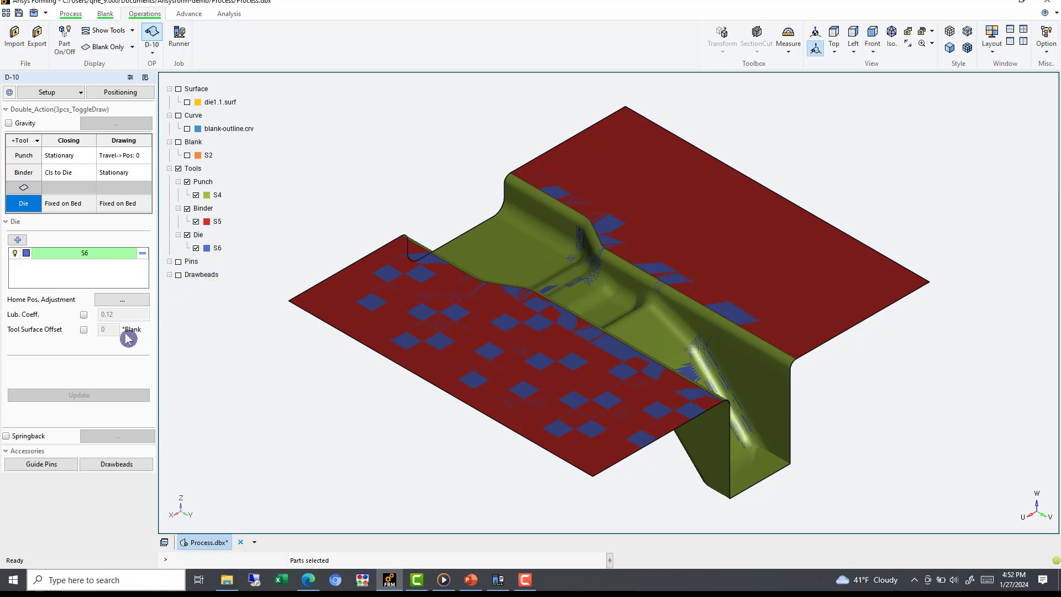
left_click(56, 174)
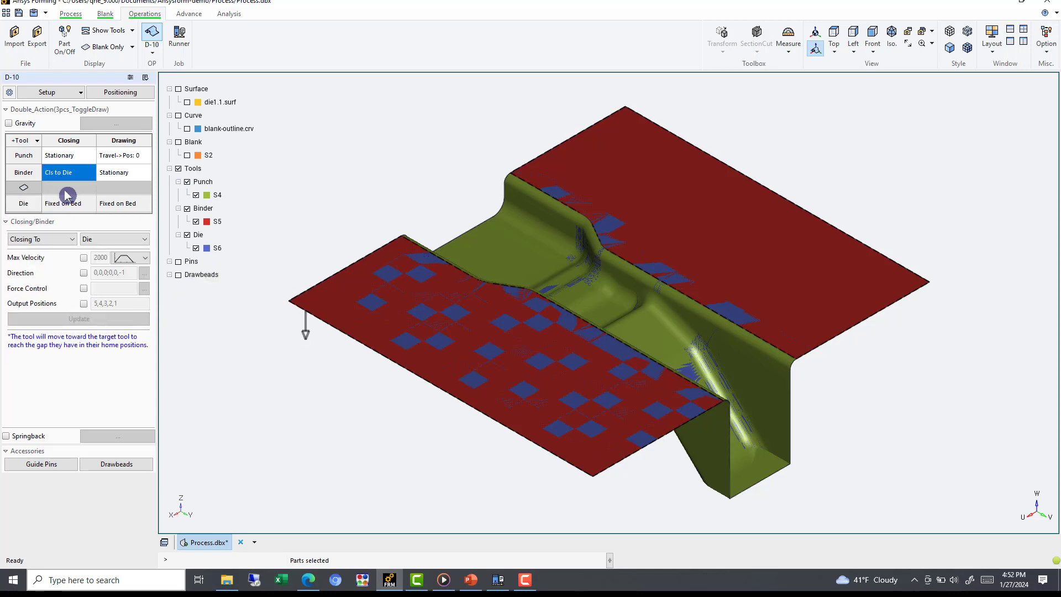
left_click(84, 288)
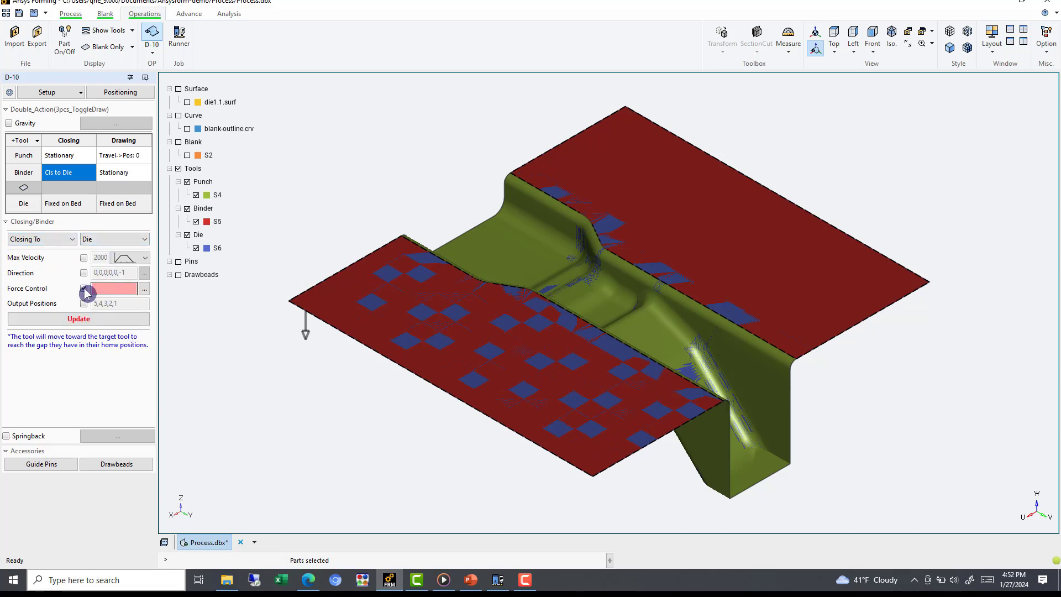
left_click(83, 288)
left_click(141, 320)
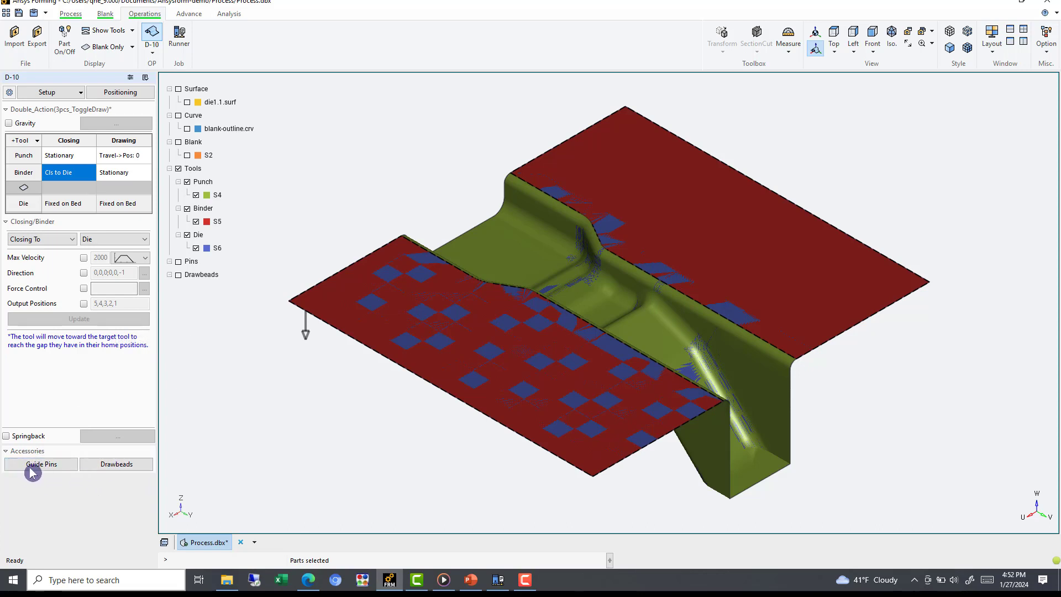
left_click(6, 436)
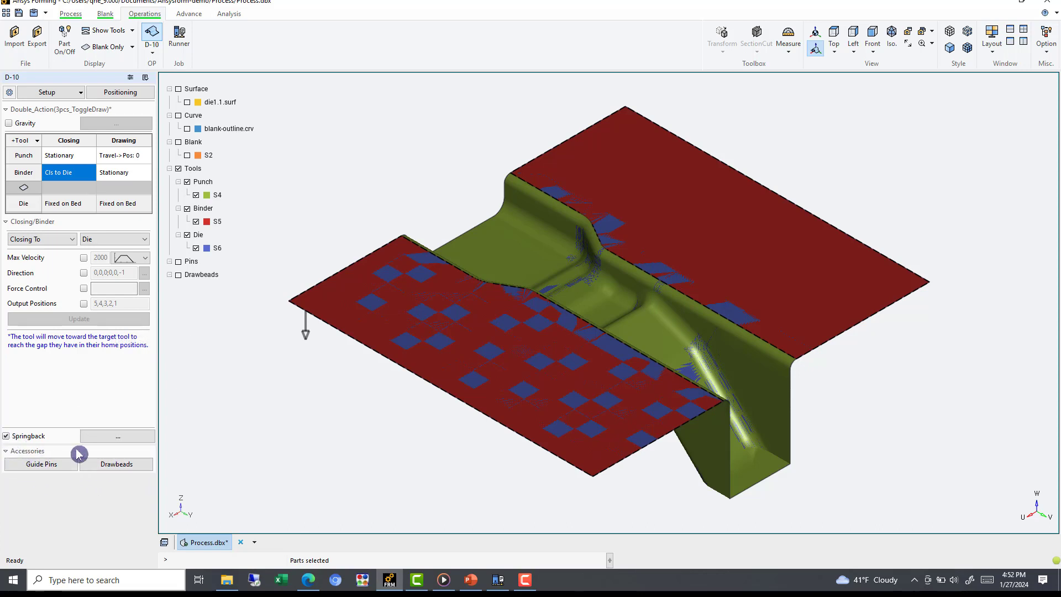
left_click(6, 436)
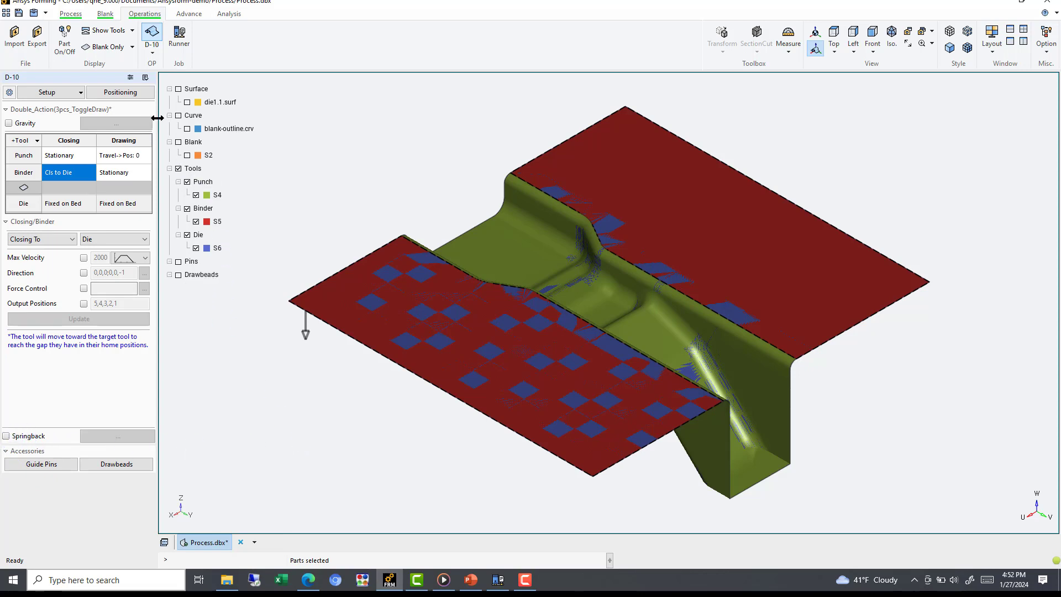
Preview tool positioning, play the movement animation, and open the Runner.
left_click(131, 97)
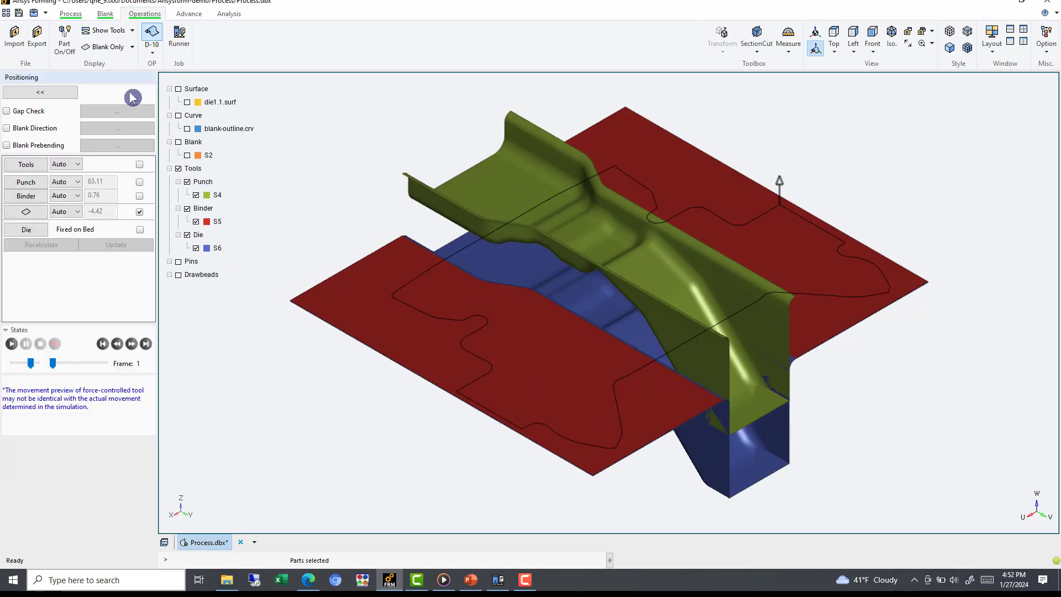
left_click(11, 344)
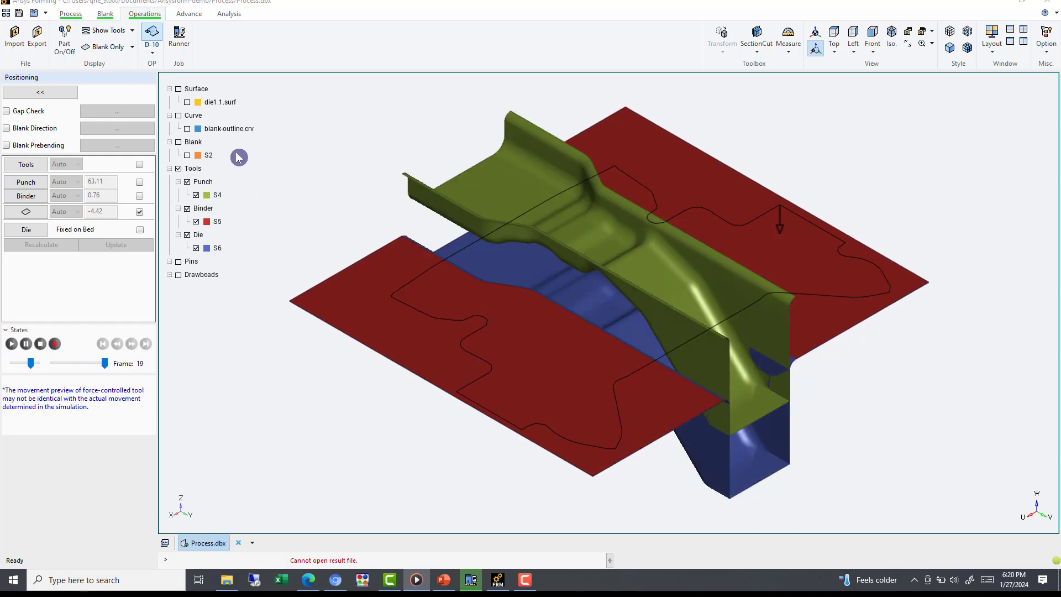
left_click(179, 39)
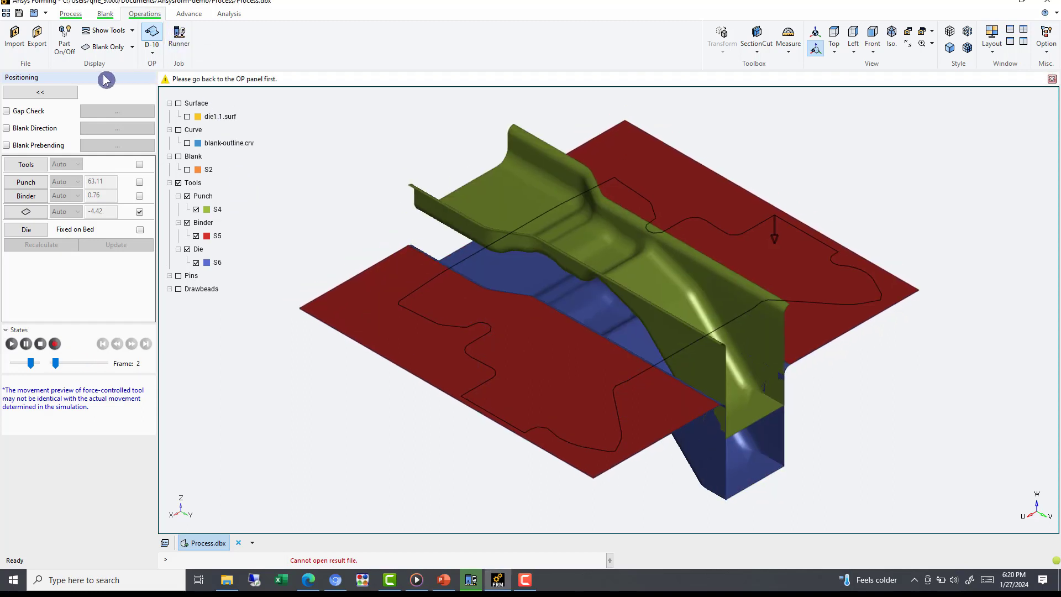
left_click(67, 92)
Start the D-10 draw job from the Job Runner.
left_click(180, 39)
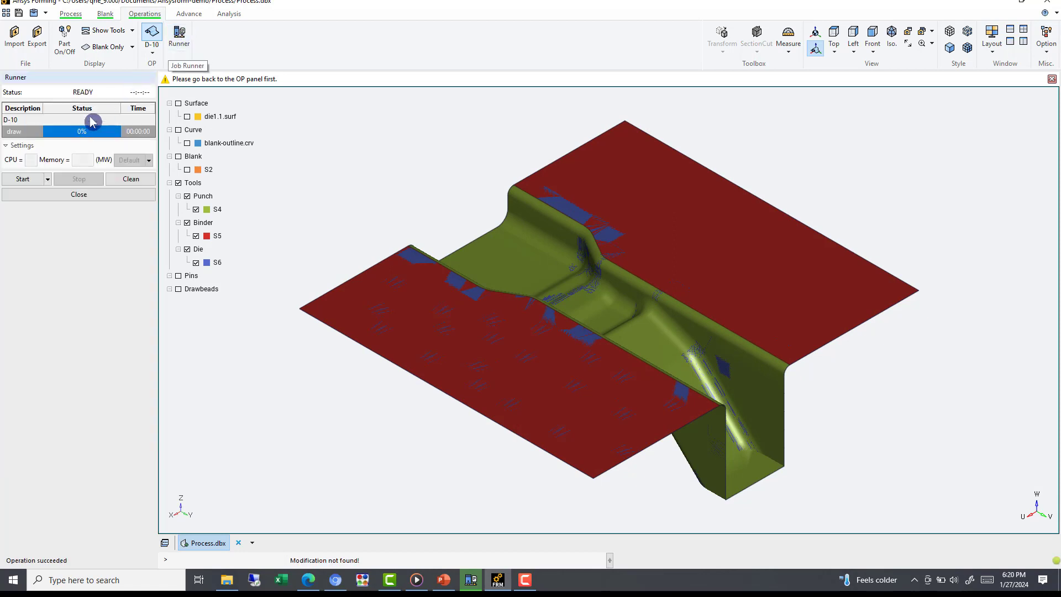
left_click(81, 130)
left_click(25, 179)
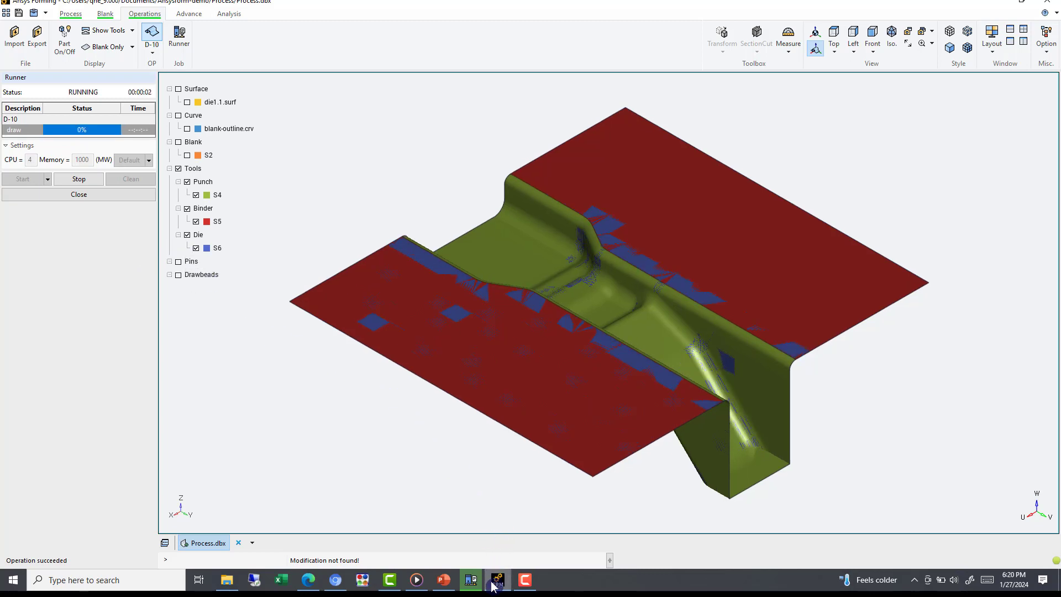
mouse_move(496, 580)
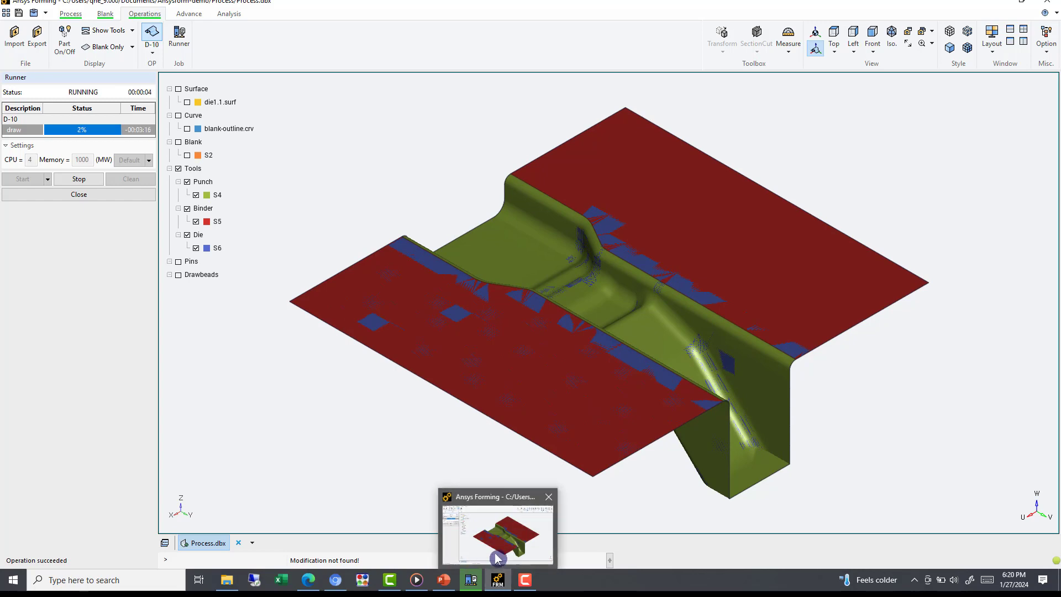
Watch the solver log until 'Normal termination', highlight it, then minimize the console.
left_click(471, 580)
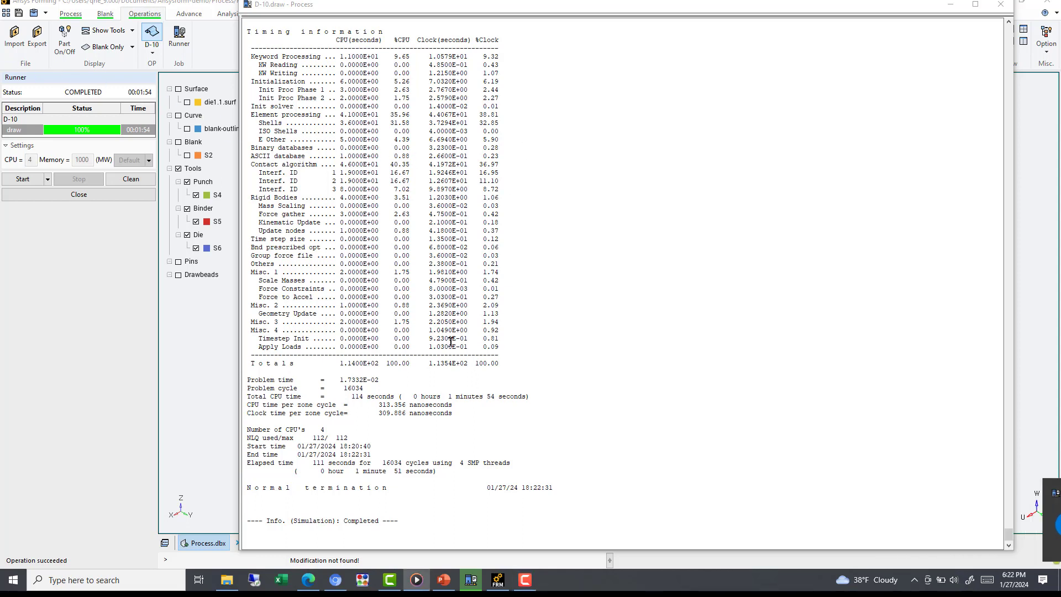
left_click_drag(393, 487, 244, 487)
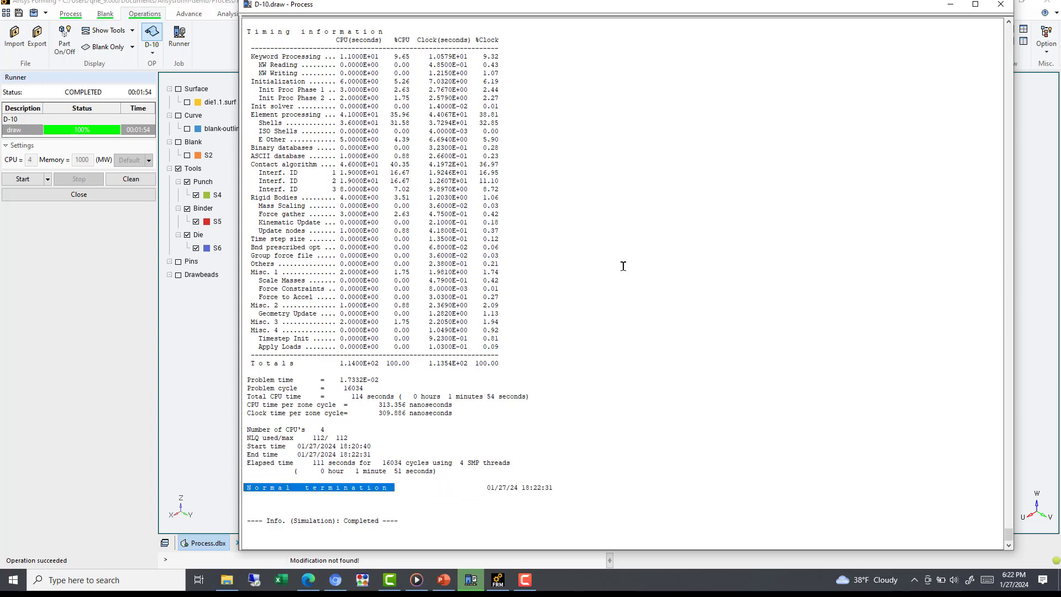
left_click(952, 5)
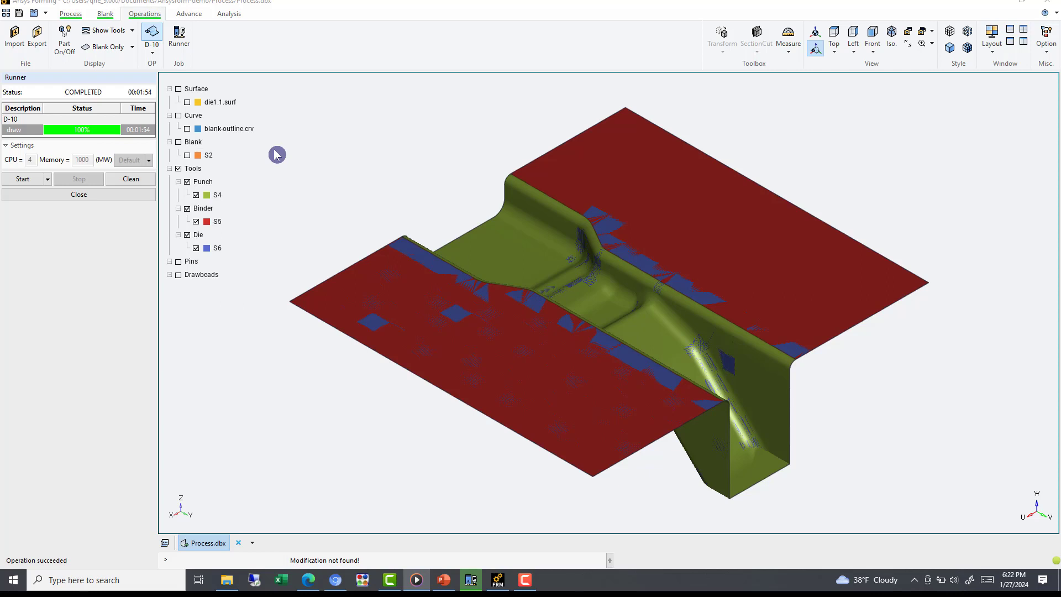
Switch to the Analysis tab, check System > Open file types, cancel, and reopen System menu.
left_click(235, 19)
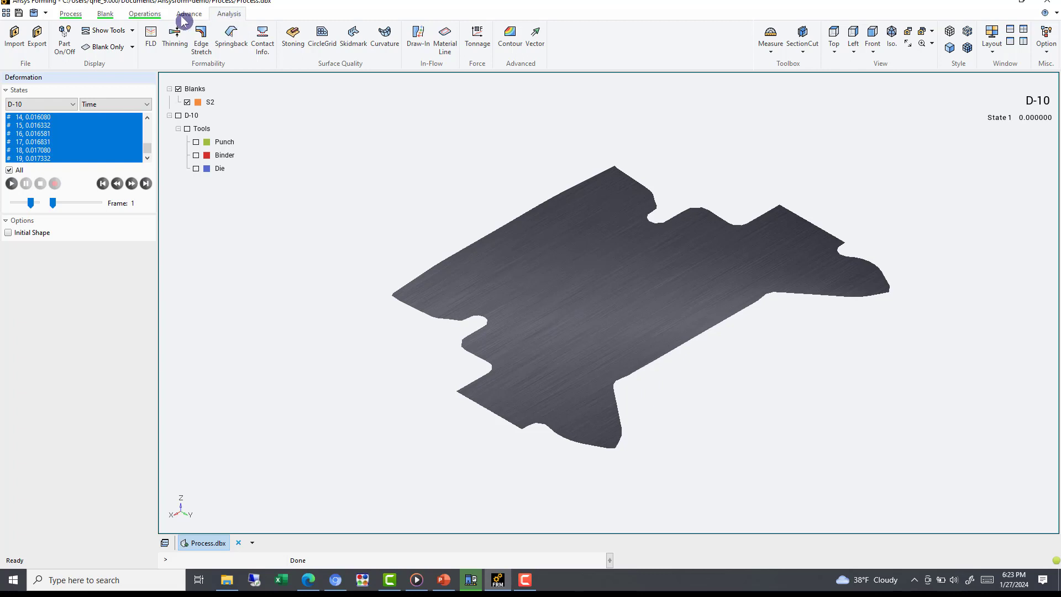
left_click(6, 15)
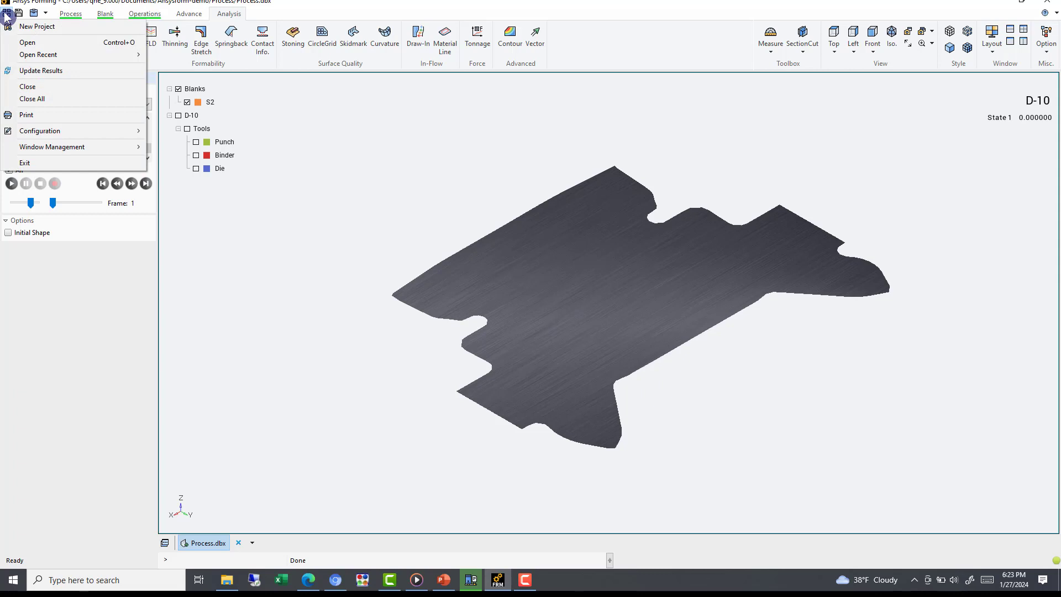
left_click(114, 47)
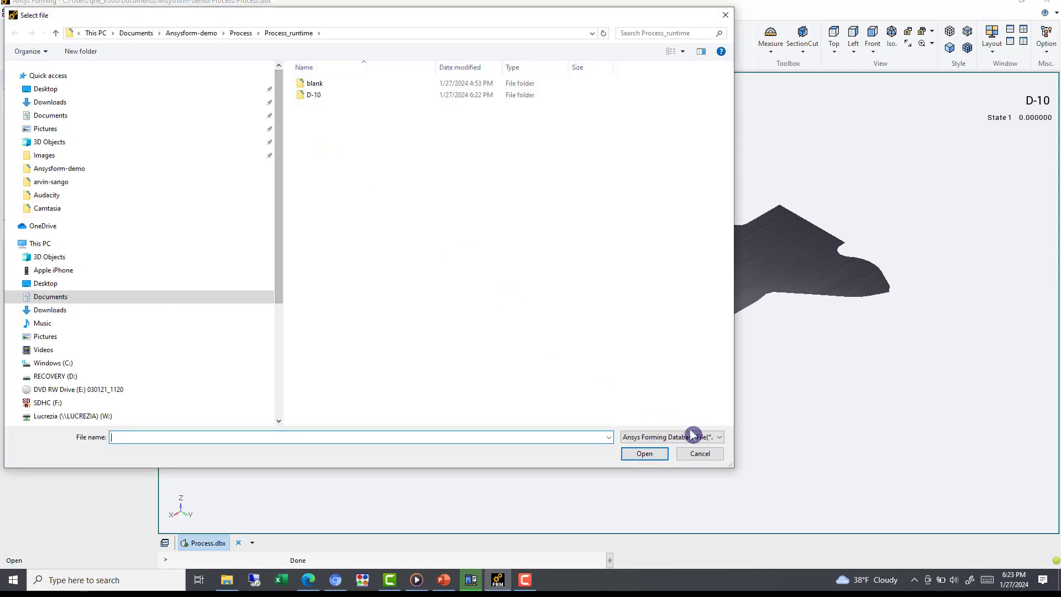
left_click(718, 437)
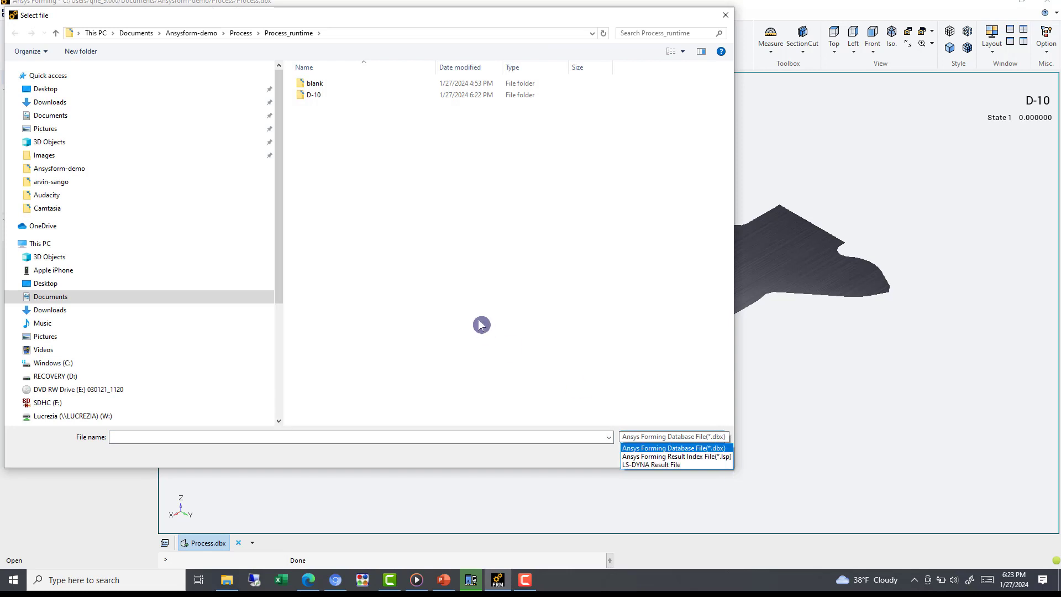
left_click(669, 440)
left_click(700, 453)
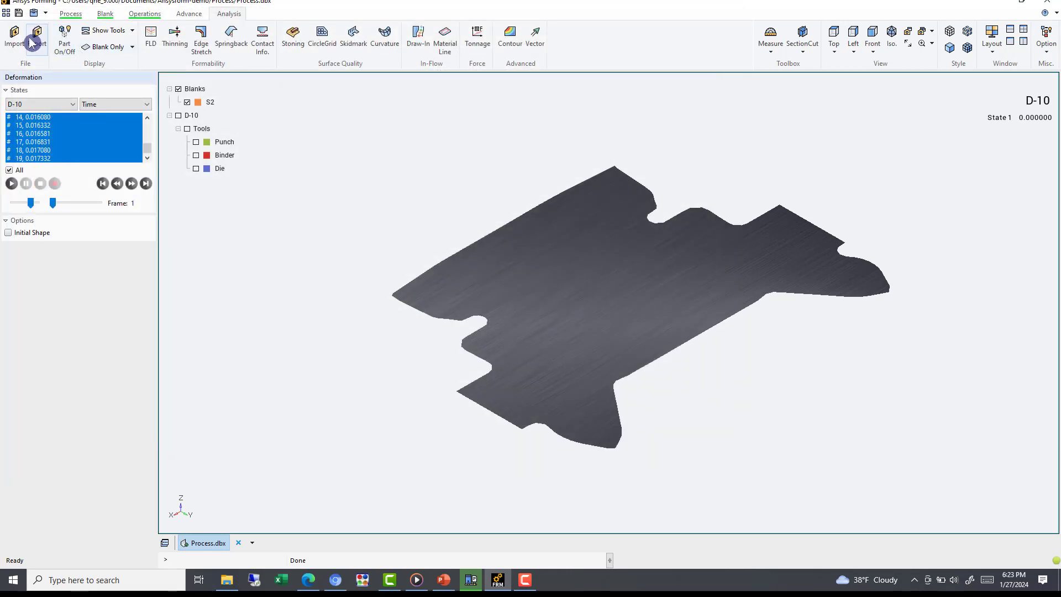
left_click(7, 13)
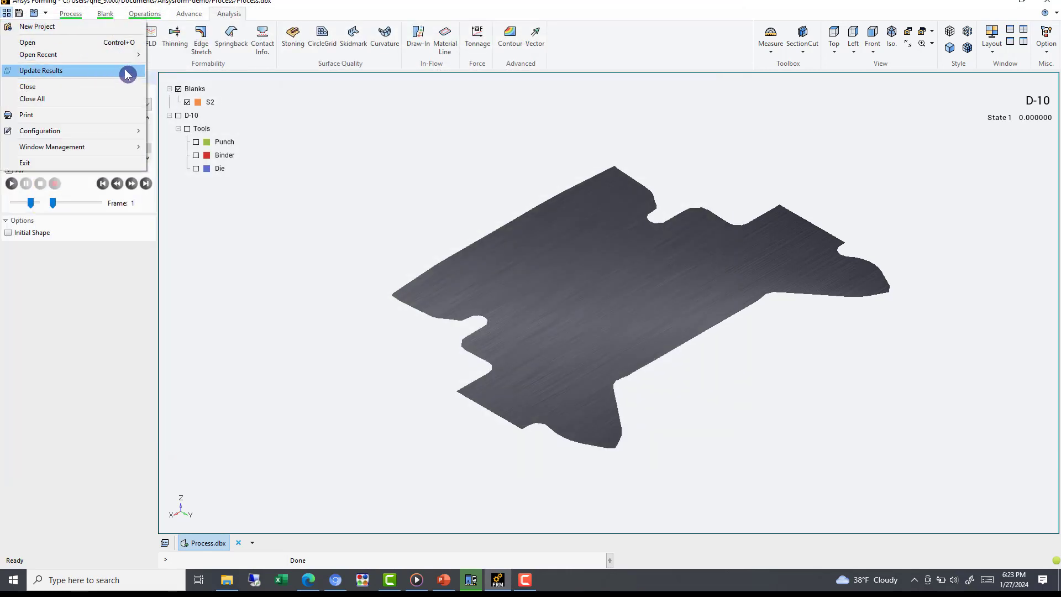
Play the D-10 forming animation through State 10, cancel its recording, and reset to State 1.
left_click(379, 171)
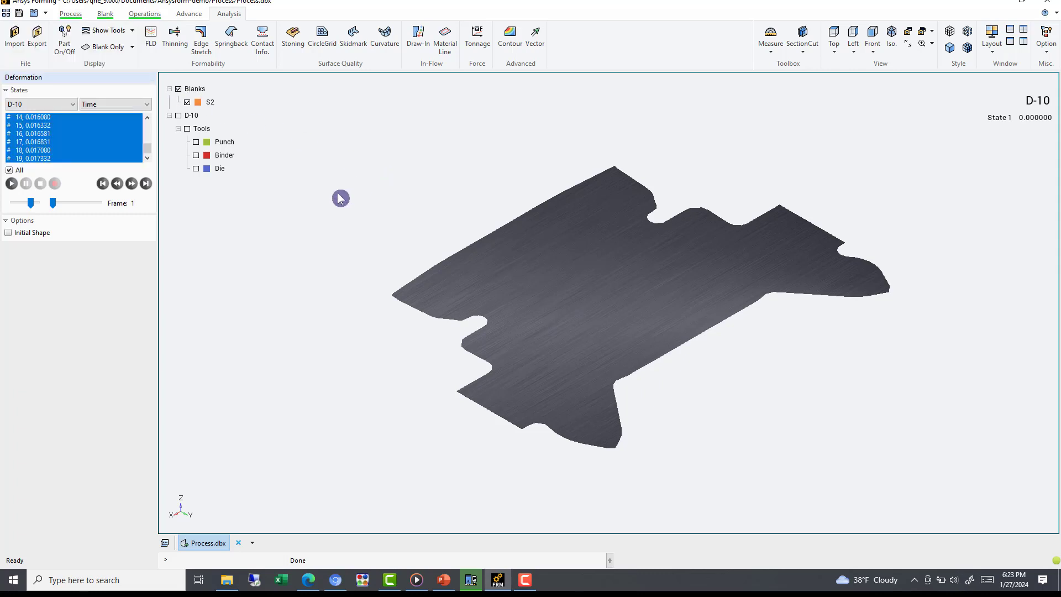
left_click(11, 183)
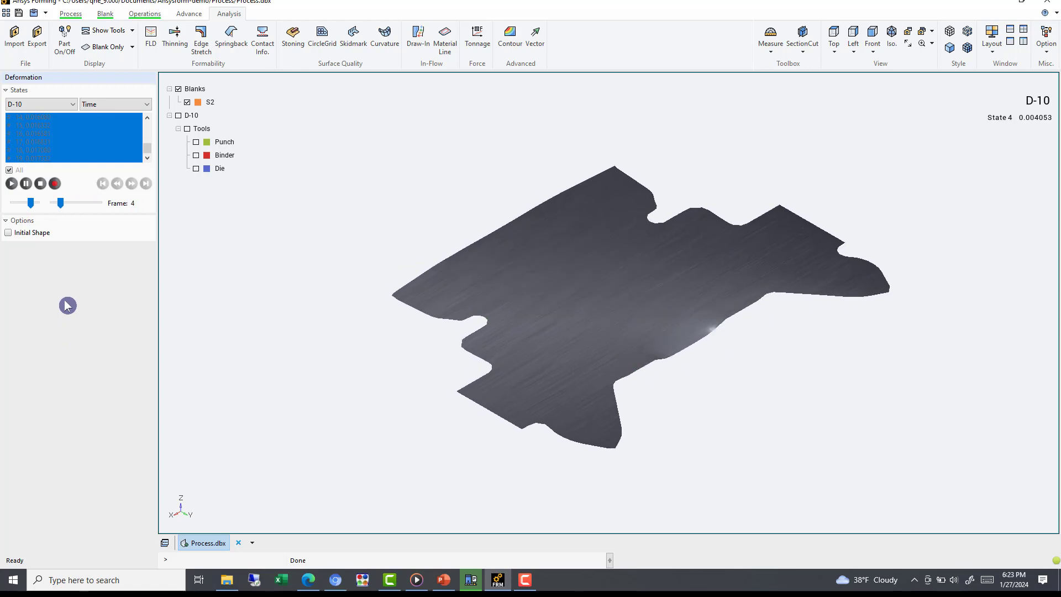
left_click(54, 183)
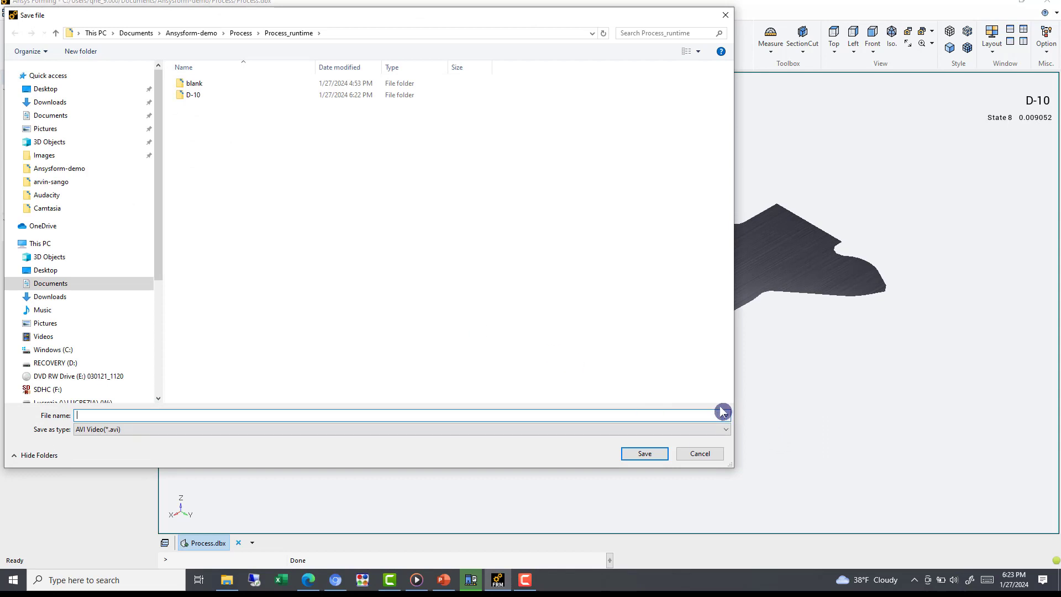
left_click(721, 430)
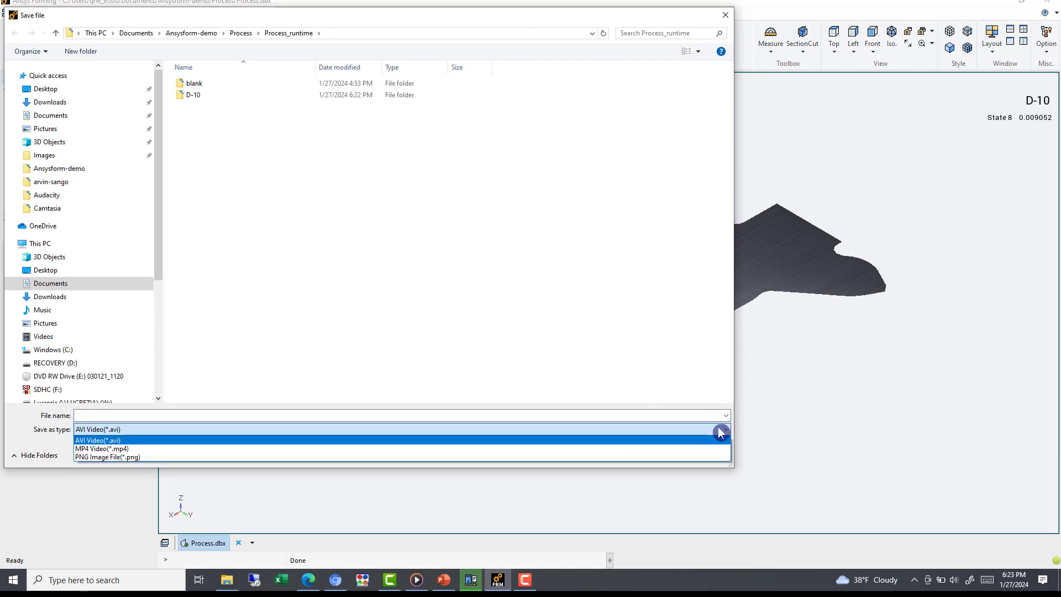
left_click(722, 466)
left_click(708, 455)
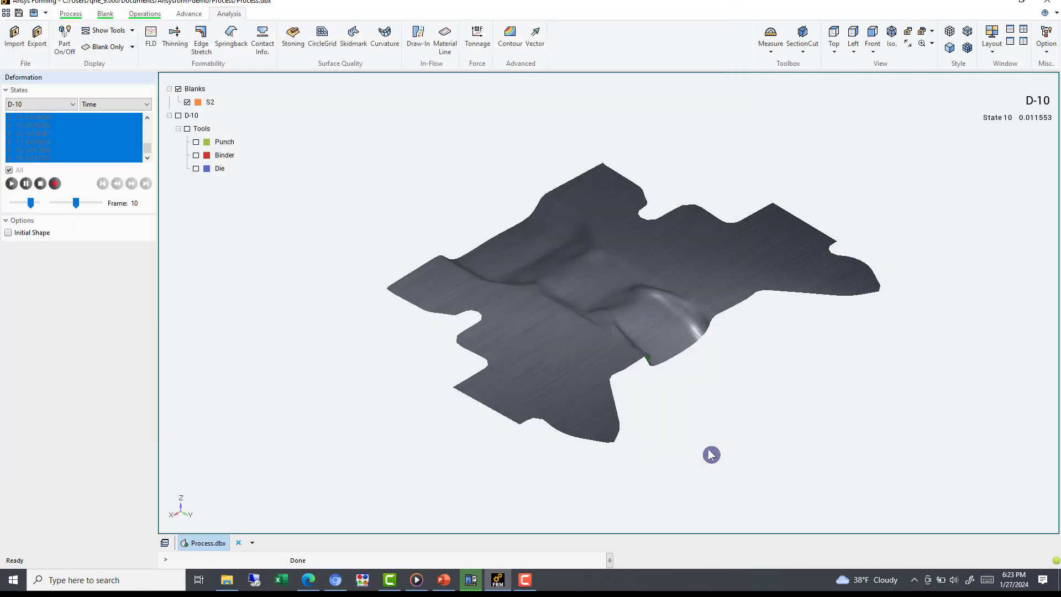
left_click(40, 183)
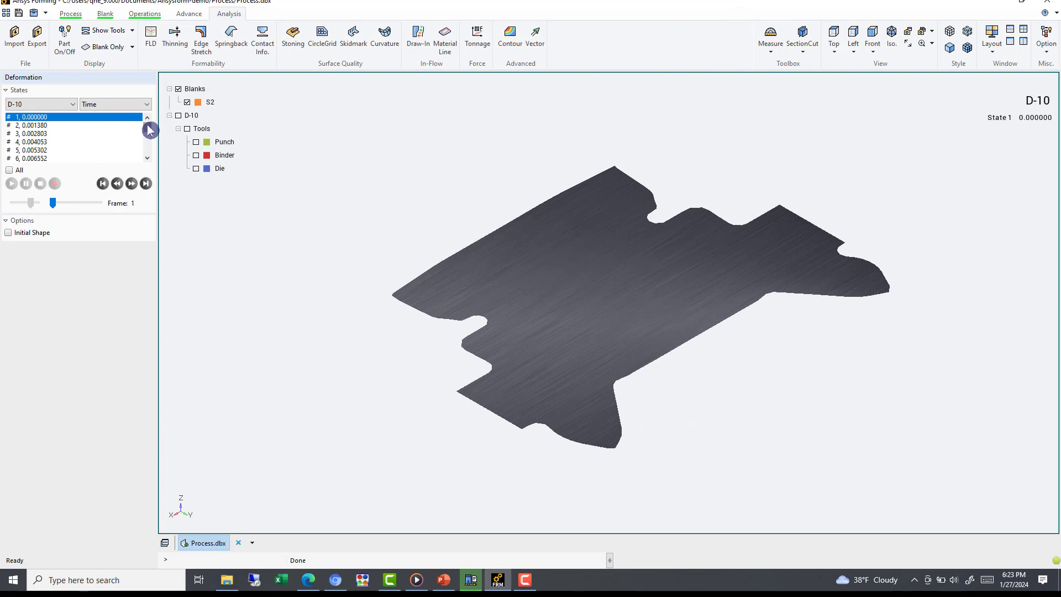
Show the FLD result for S2 at final State 19 and tilt the part toward the viewer.
left_click_drag(150, 131, 145, 156)
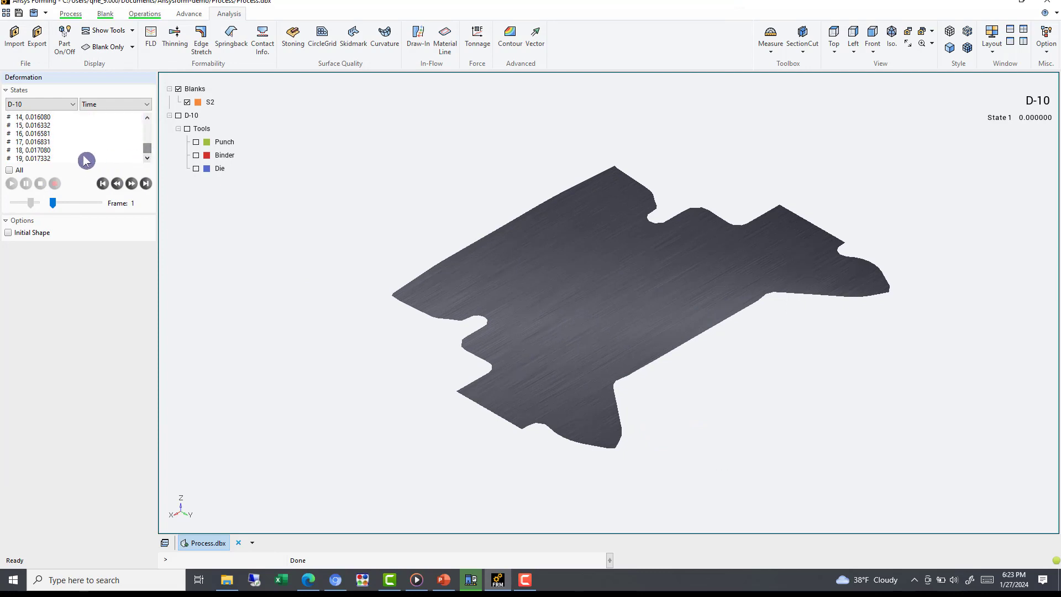
left_click(85, 159)
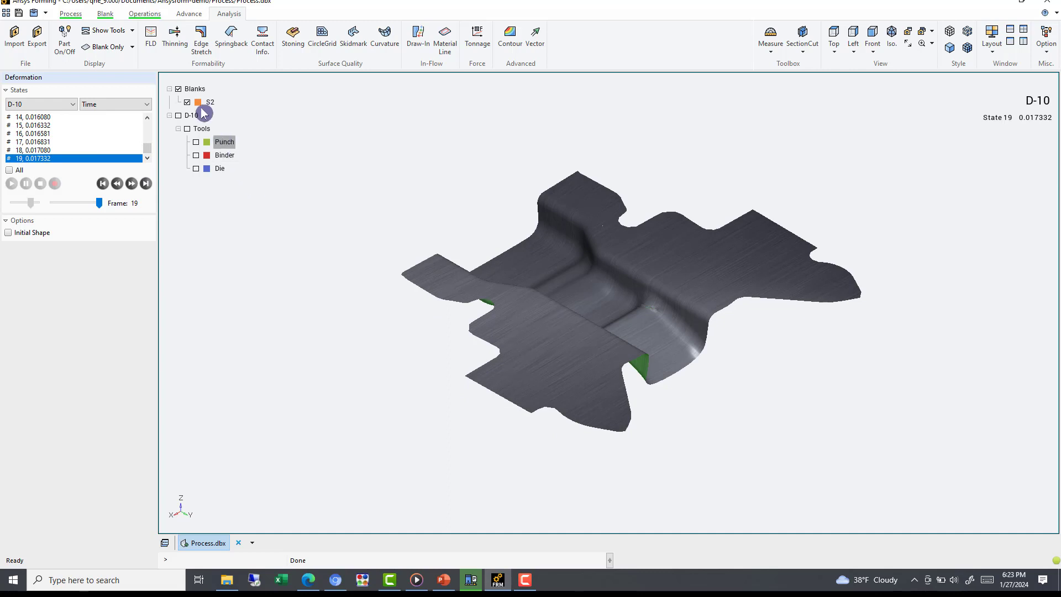
left_click(150, 38)
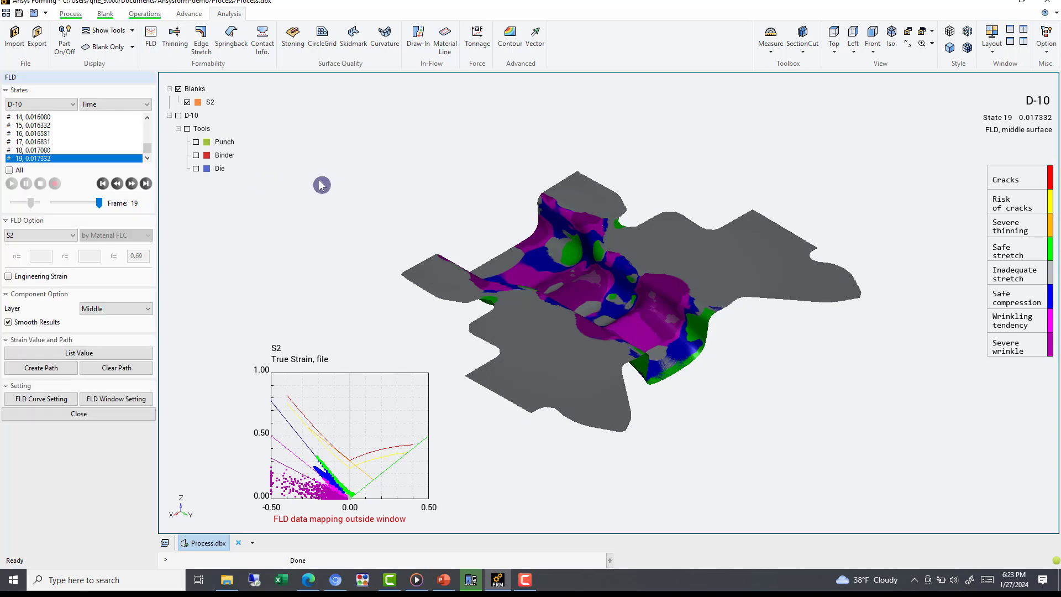
left_click_drag(569, 197, 565, 208)
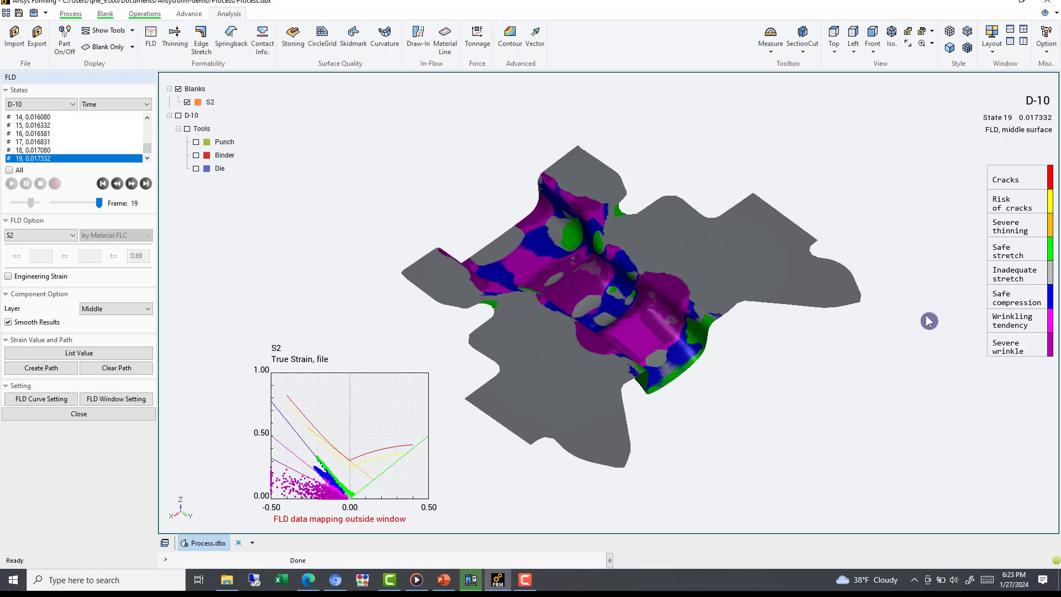
Switch from Thinning to the thickness component (0.6085–1.4515) and bring up Contour Setting.
left_click(175, 36)
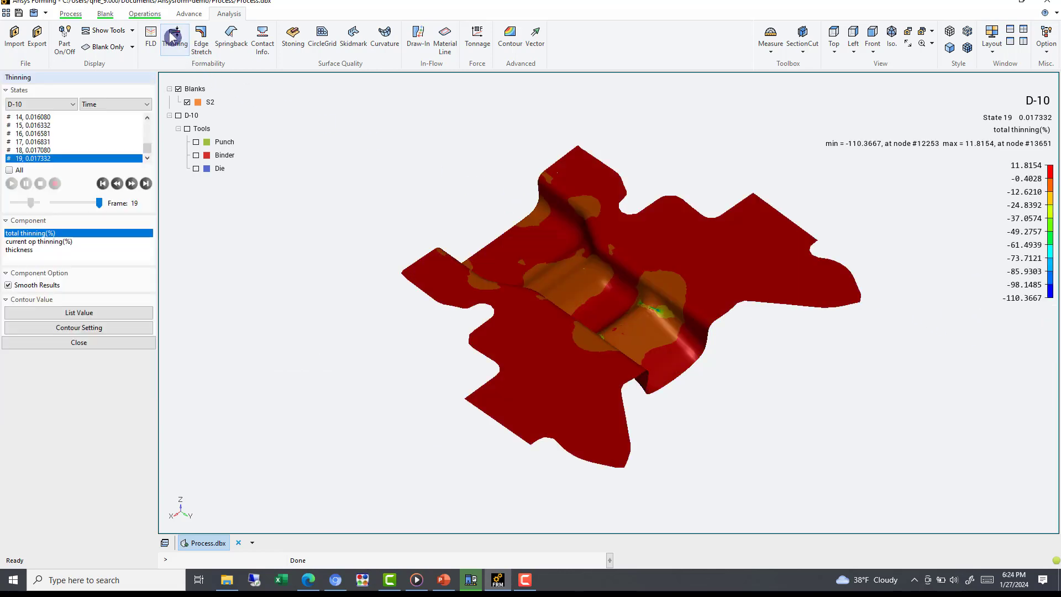
left_click(92, 252)
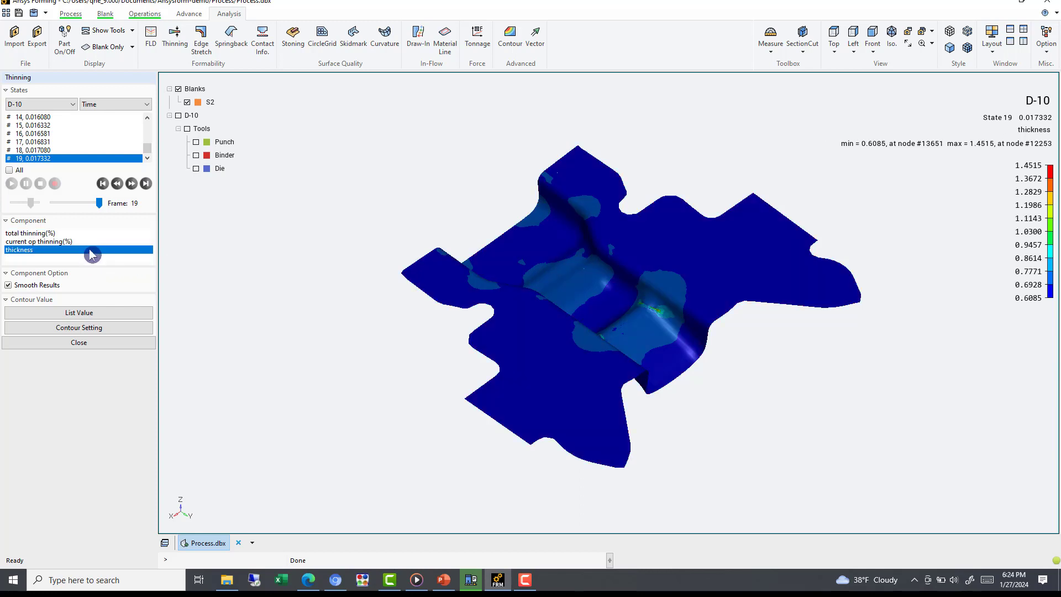
left_click(97, 328)
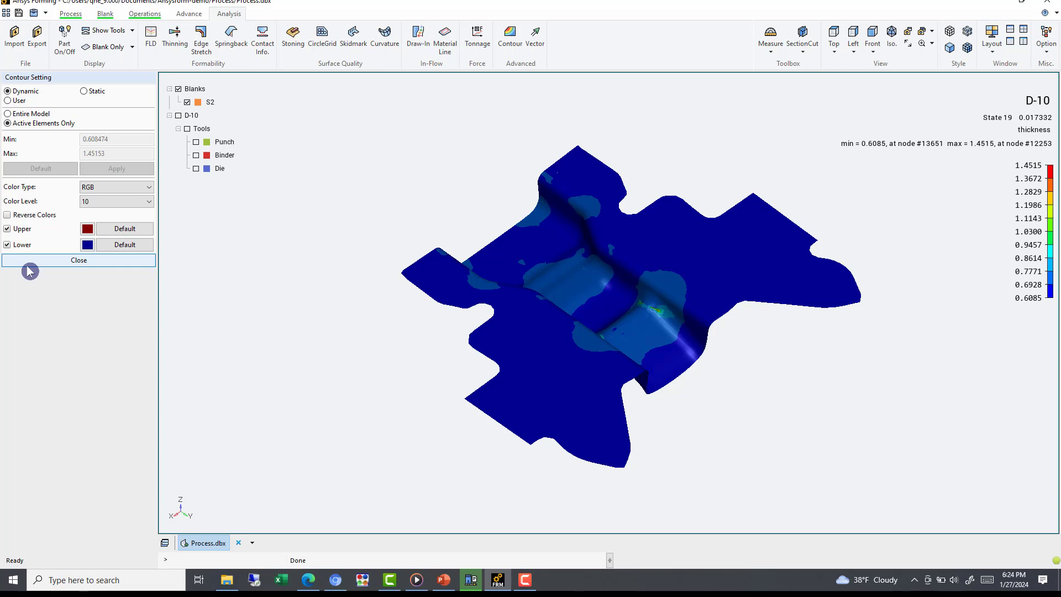
Reverse the contour colours and set the lower-end colour to light grey.
left_click(8, 215)
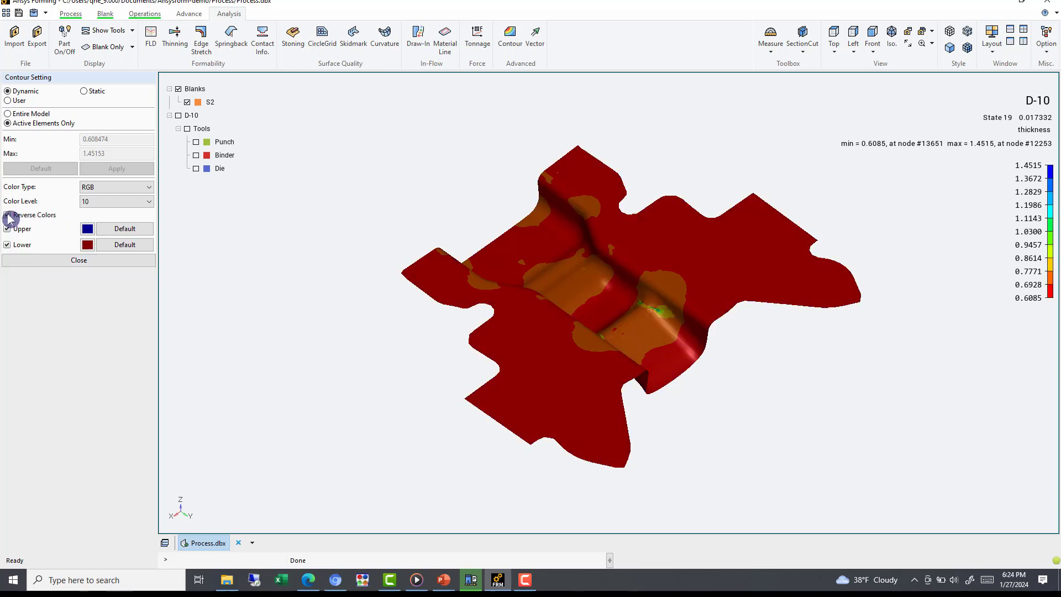
left_click(87, 244)
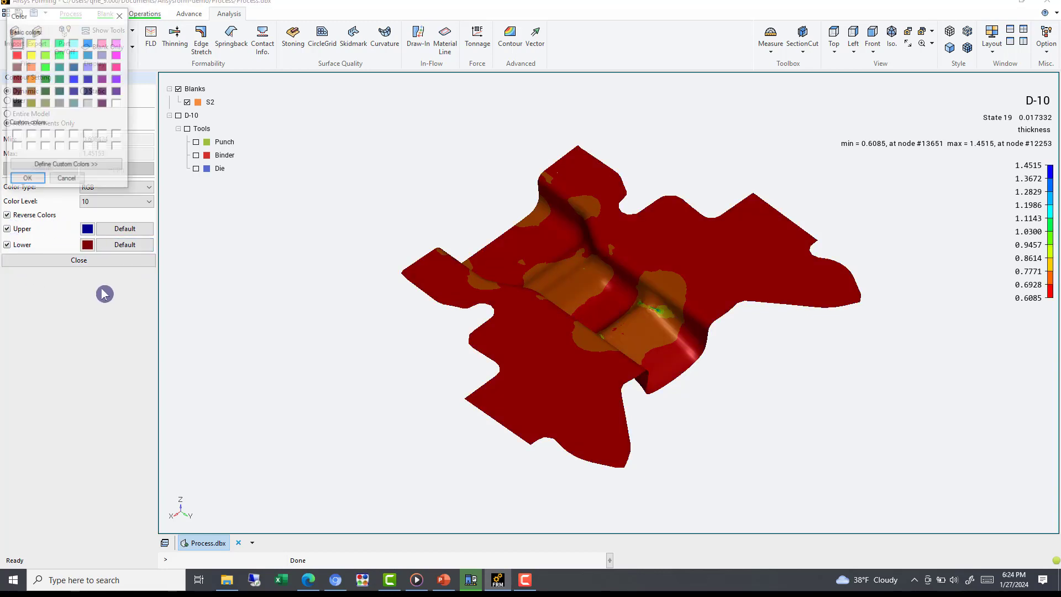
left_click(89, 103)
left_click(27, 179)
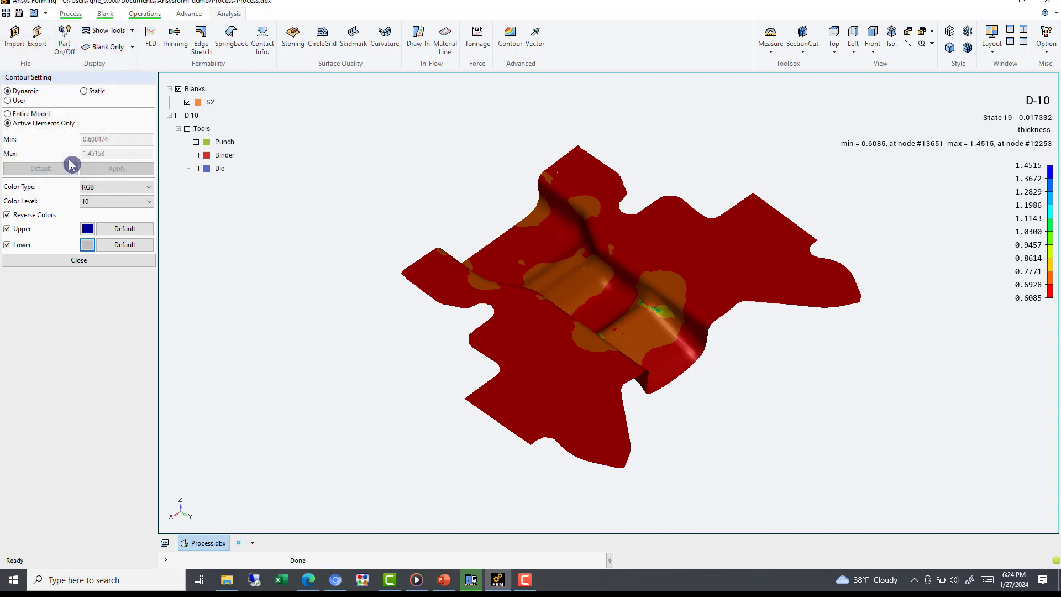
Apply a user thickness range of Min 0.65 to Max 0.8 and inspect the thin spots.
left_click(13, 100)
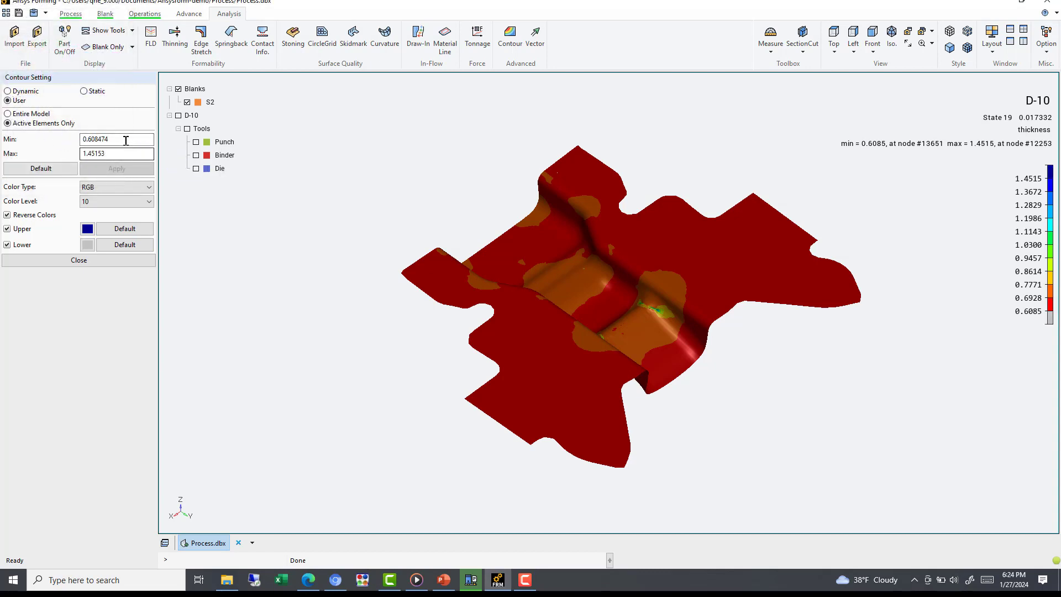
left_click_drag(109, 139, 77, 158)
type("65")
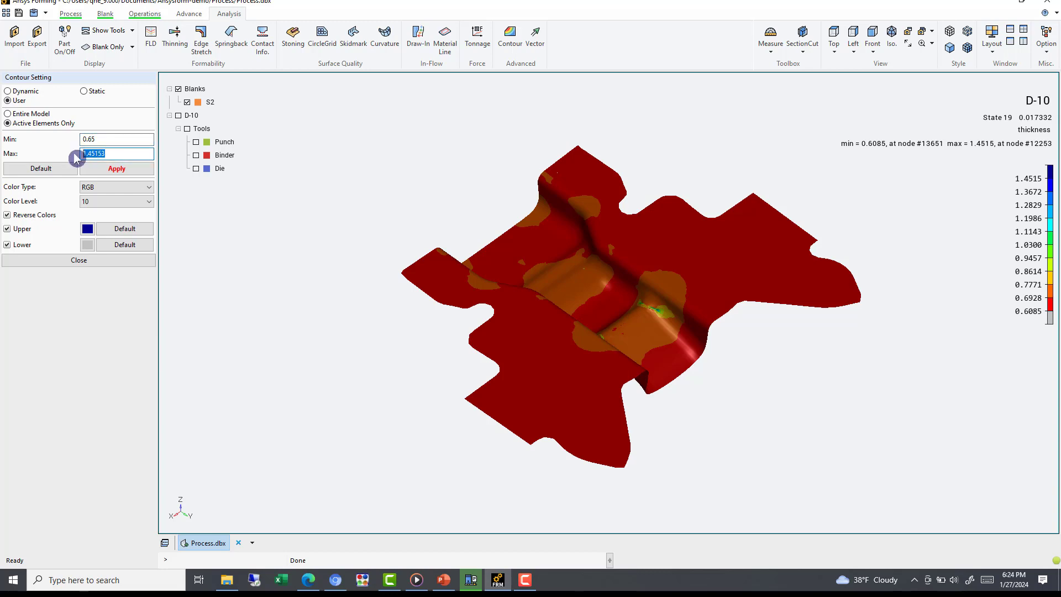
type("0.8")
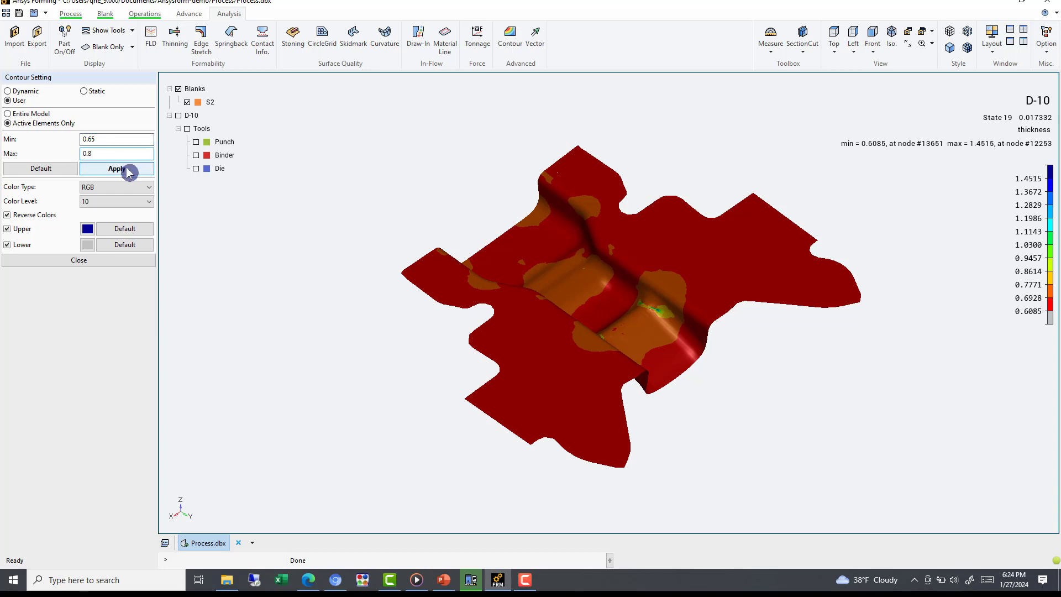
left_click(122, 167)
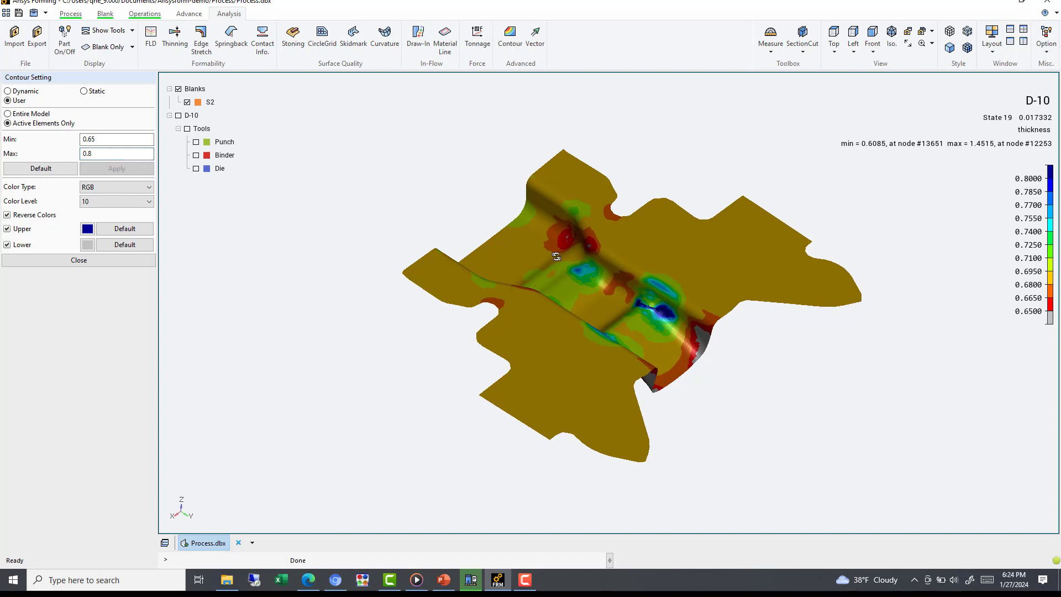
scroll(645, 299, "up", 3)
left_click_drag(642, 286, 629, 243)
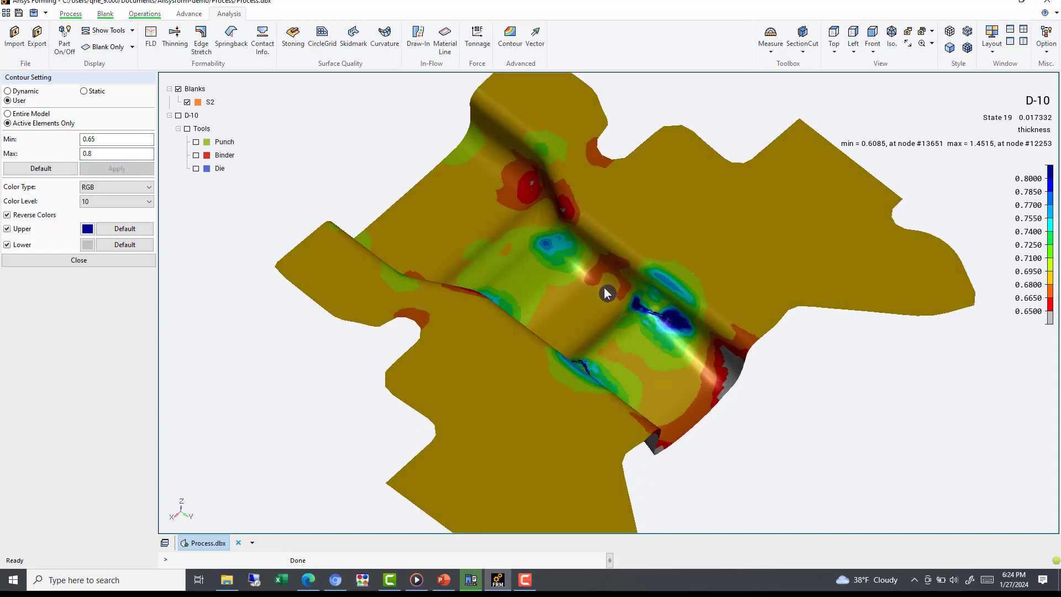